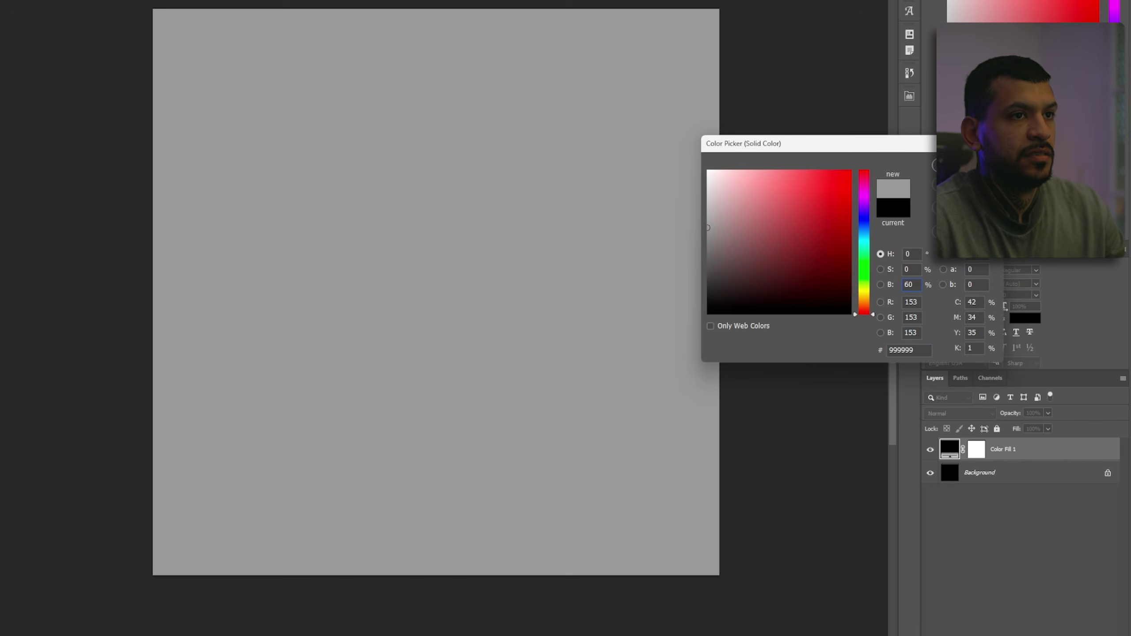
Accept the 999999 gray for the solid color fill and rename its layer BACKGROUND.
{"action": "left_click_drag", "start_coordinate": [961, 151], "coordinate": [800, 168]}
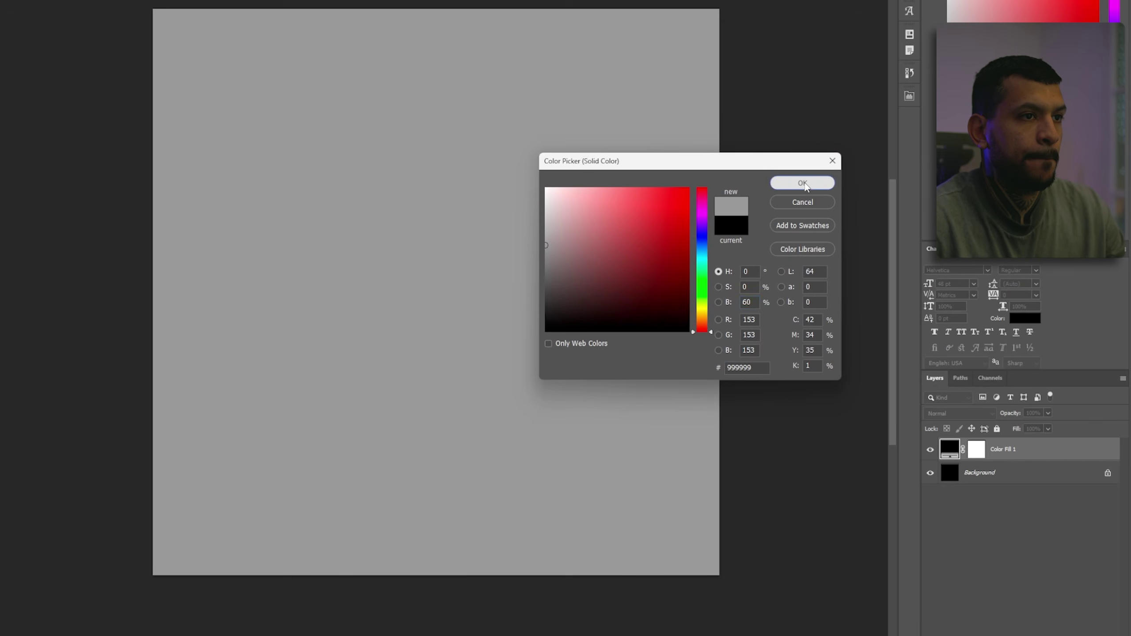
{"action": "left_click", "coordinate": [803, 183]}
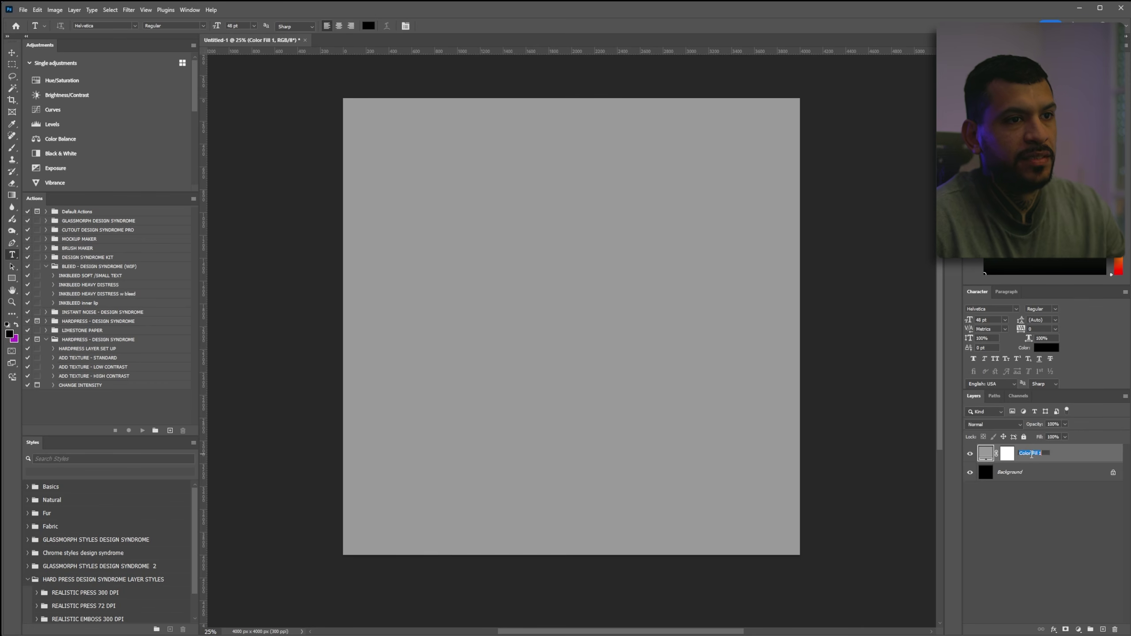
{"action": "type", "text": "BACKGROUN"}
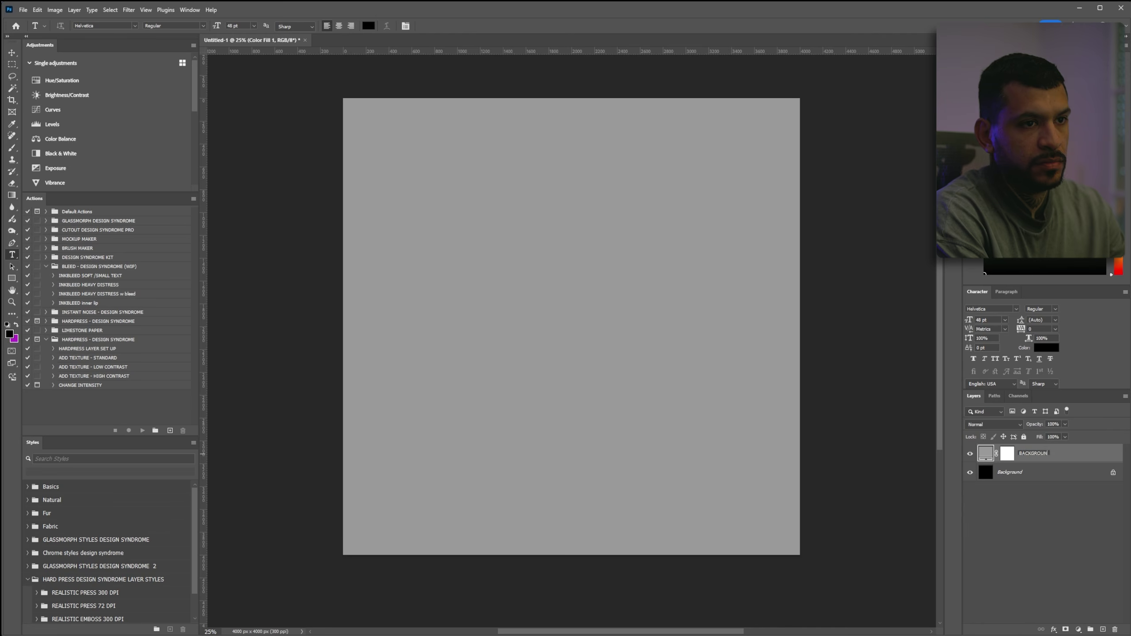
{"action": "type", "text": "D"}
{"action": "key", "text": "Return"}
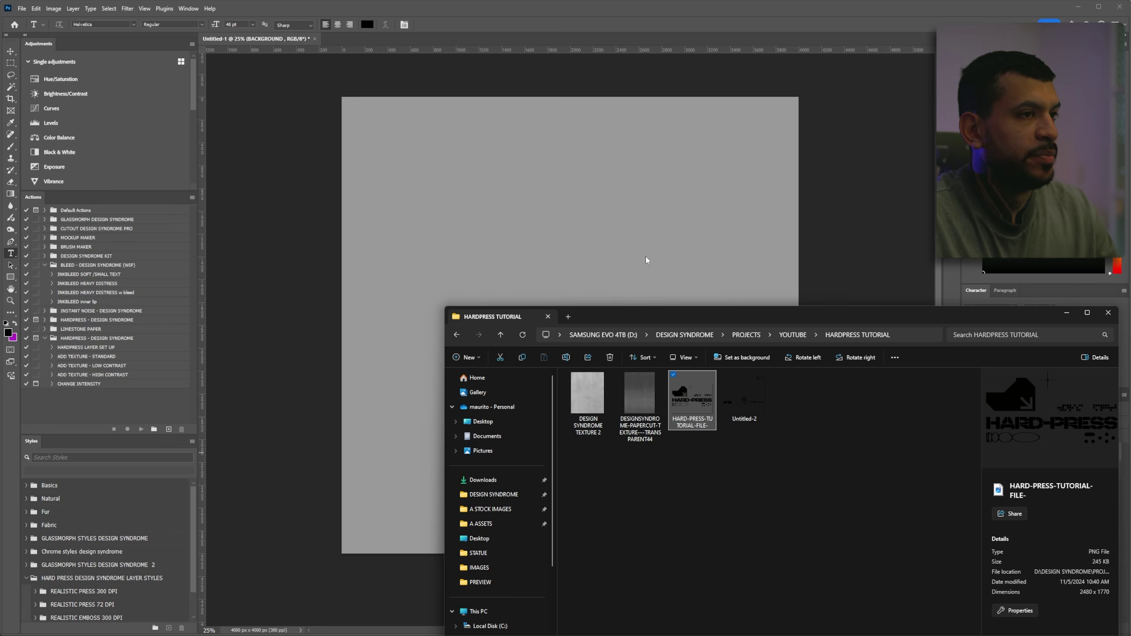
Place the HARD-PRESS-TUTORIAL-FILE- image from the HARDPRESS TUTORIAL folder on the canvas above the gray fill.
{"action": "left_click_drag", "start_coordinate": [647, 261], "coordinate": [640, 246]}
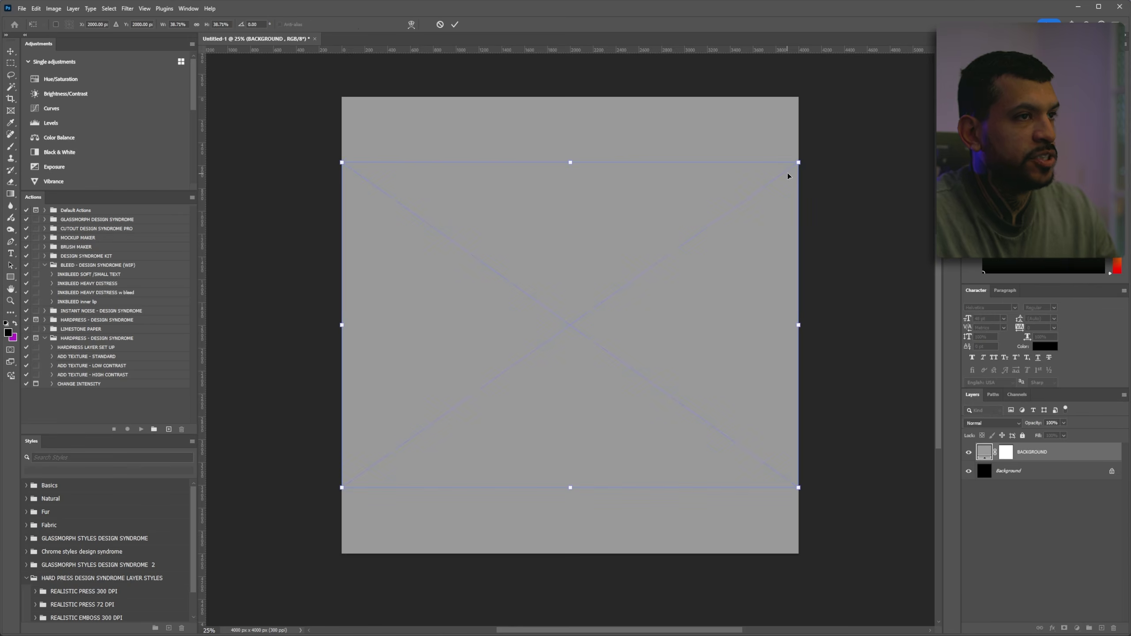
{"action": "scroll", "coordinate": [640, 234], "scroll_direction": "up", "scroll_amount": 4}
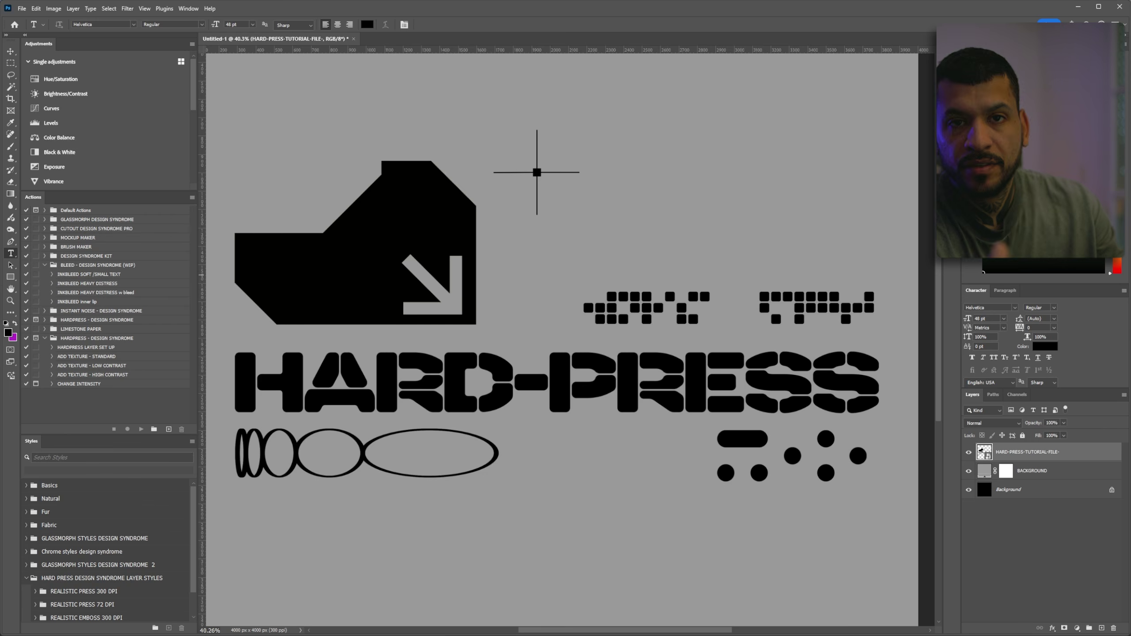
Put the placed artwork in a new layer group named EMBOSS ELEMENTS and give the group a green color label.
{"action": "left_click", "coordinate": [1094, 624]}
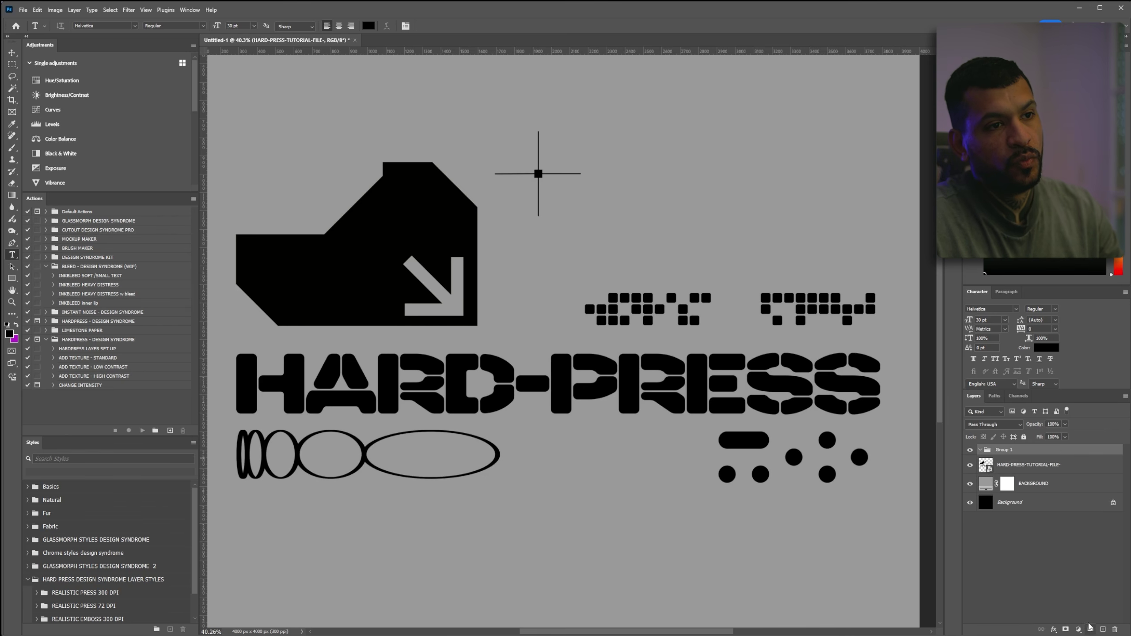
{"action": "double_click", "coordinate": [1004, 450]}
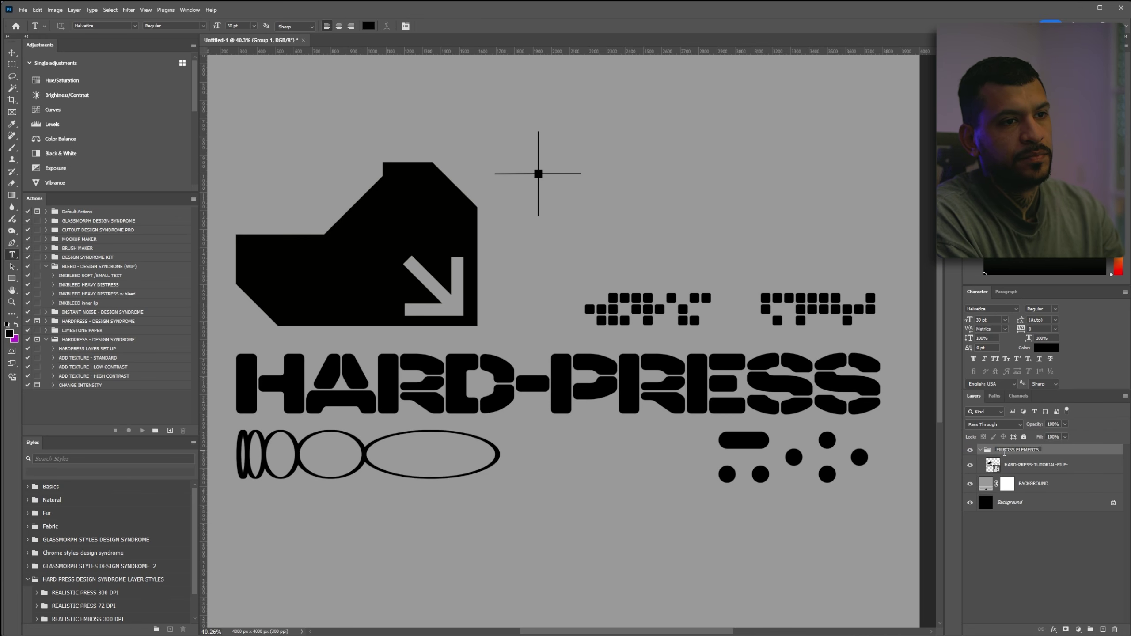
{"action": "key", "text": "Return"}
{"action": "right_click", "coordinate": [1109, 450]}
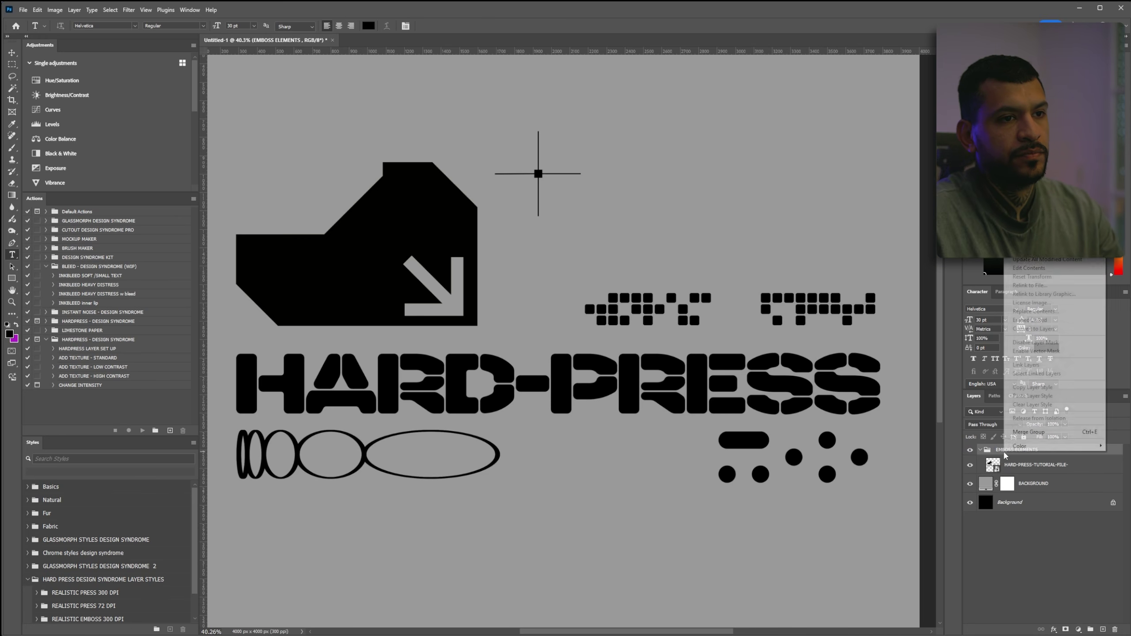
{"action": "left_click", "coordinate": [1109, 458]}
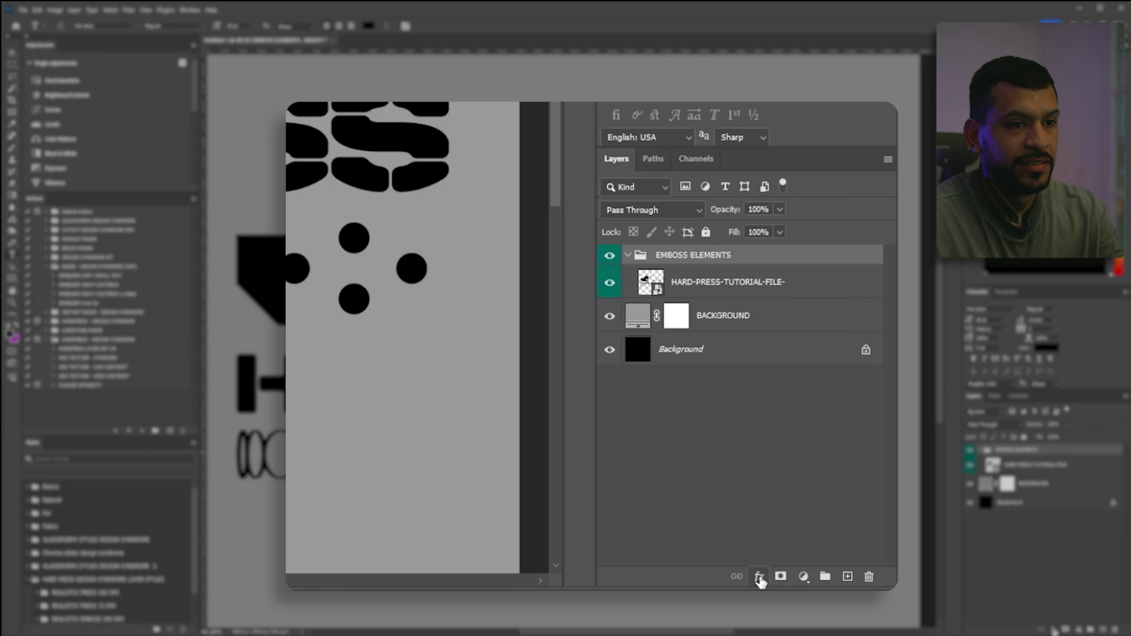
Open the Blending Options of the EMBOSS ELEMENTS group and set its Fill Opacity to 0%.
{"action": "left_click", "coordinate": [1053, 628]}
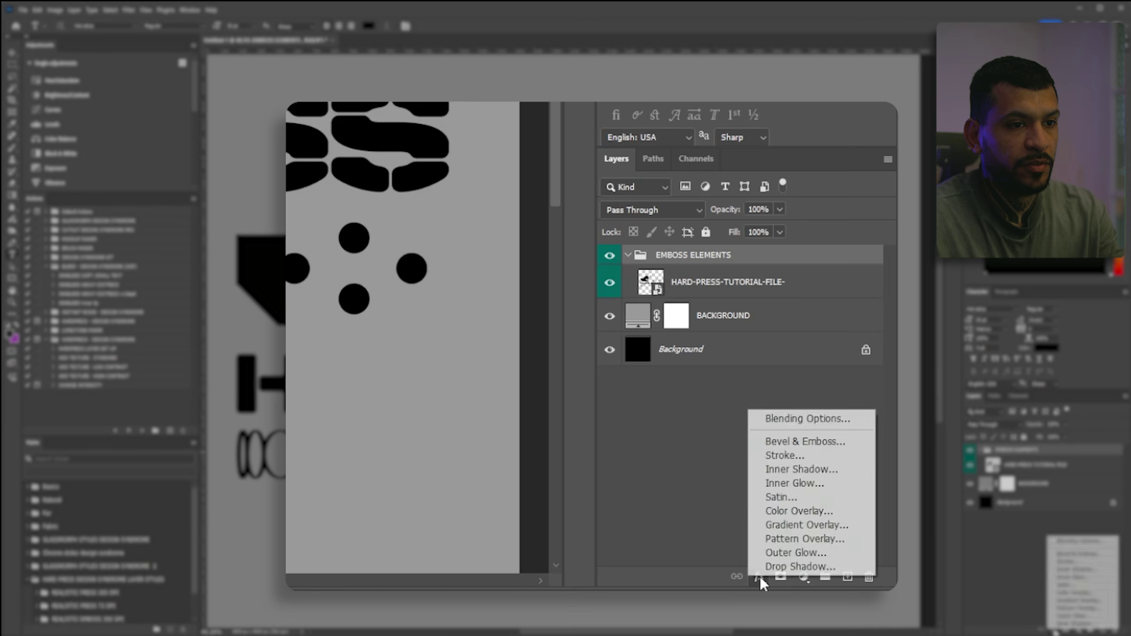
{"action": "left_click", "coordinate": [805, 418]}
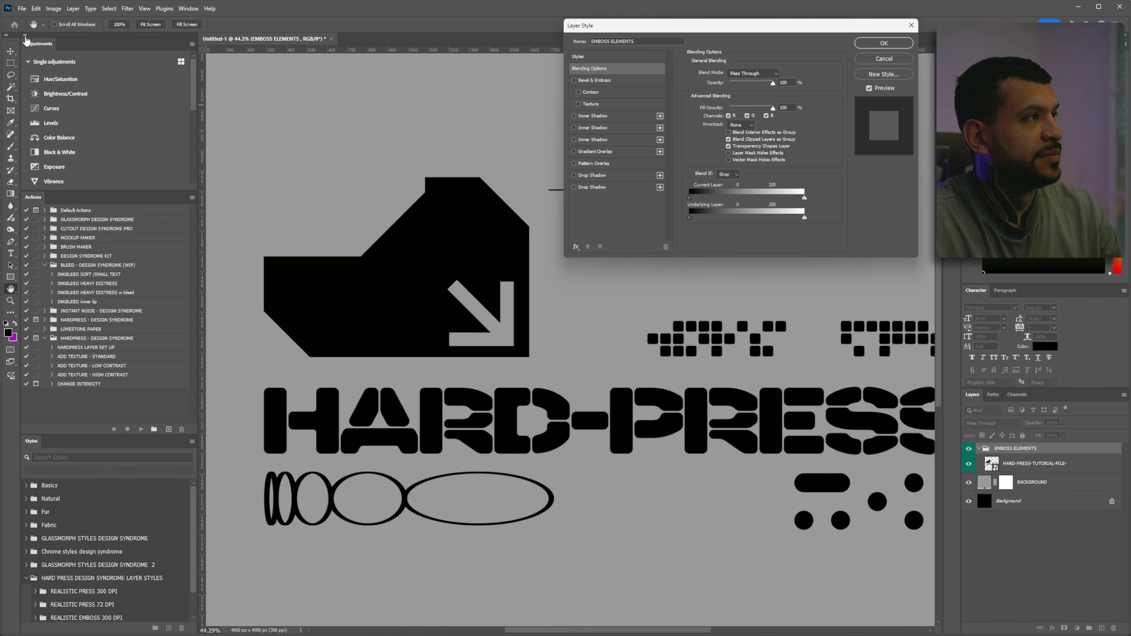
{"action": "left_click", "coordinate": [25, 36]}
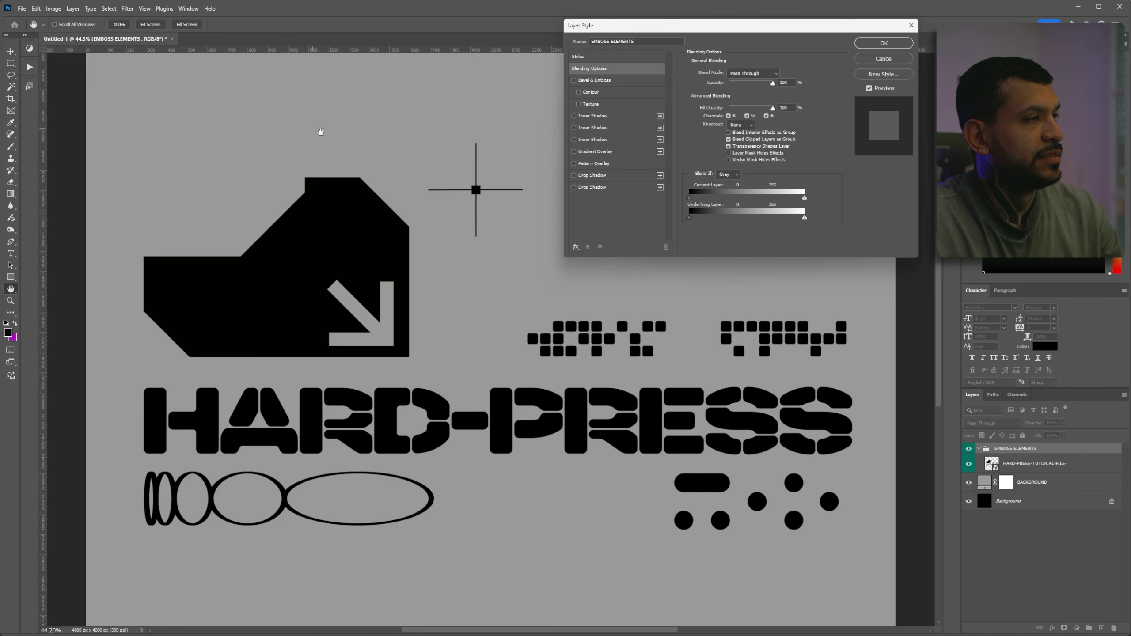
{"action": "key", "text": "alt"}
{"action": "left_click_drag", "start_coordinate": [773, 108], "coordinate": [710, 116]}
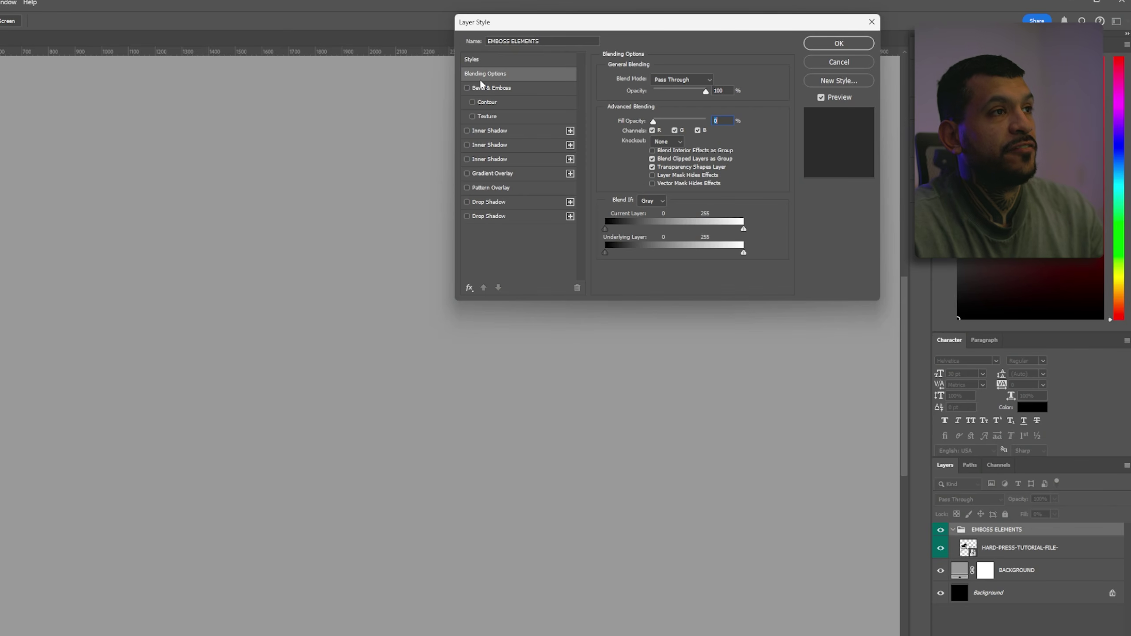
Enable the Bevel & Emboss effect on the EMBOSS ELEMENTS group.
{"action": "left_click", "coordinate": [468, 87]}
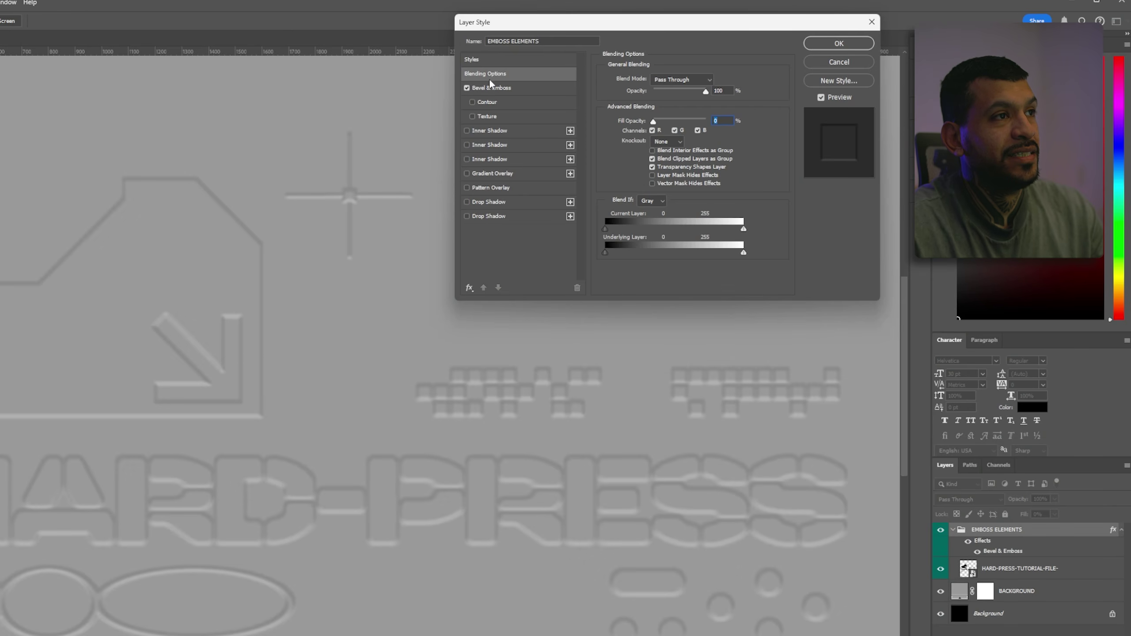
{"action": "left_click", "coordinate": [486, 77]}
{"action": "left_click", "coordinate": [468, 88]}
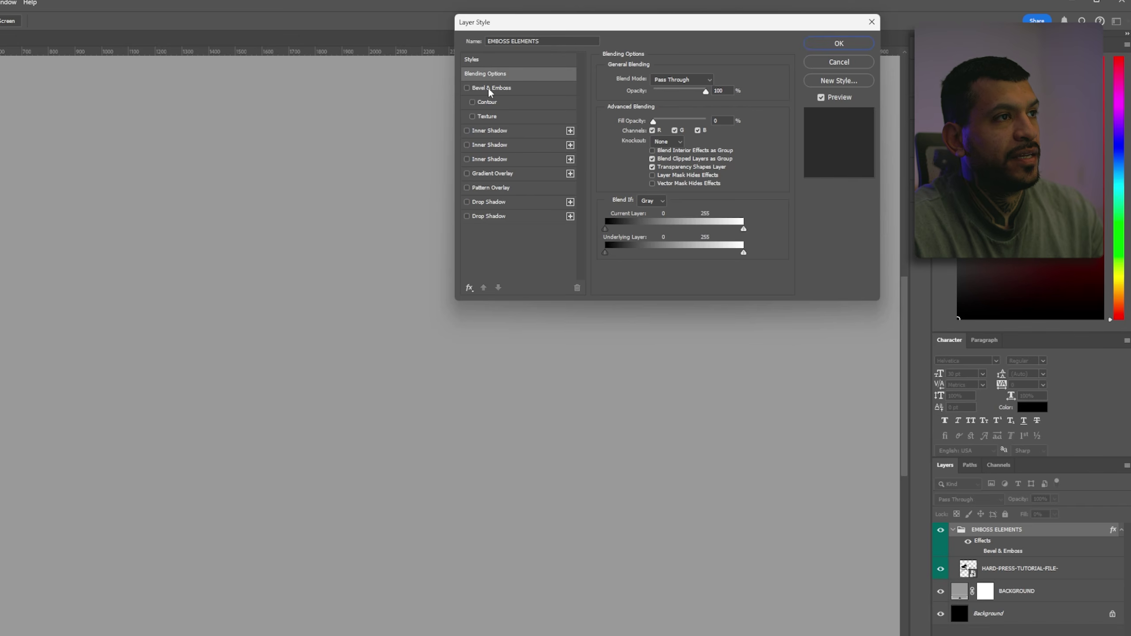
{"action": "left_click", "coordinate": [467, 88]}
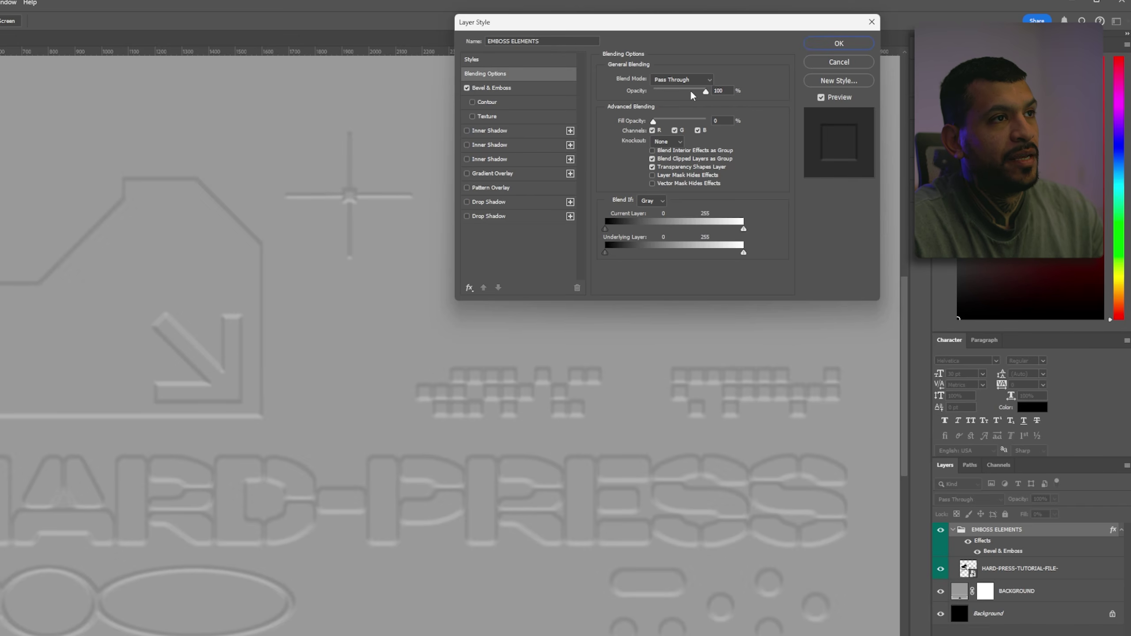
Try a general opacity of about 67% on the embossed group and restore it to 100%.
{"action": "left_click_drag", "start_coordinate": [697, 93], "coordinate": [671, 94]}
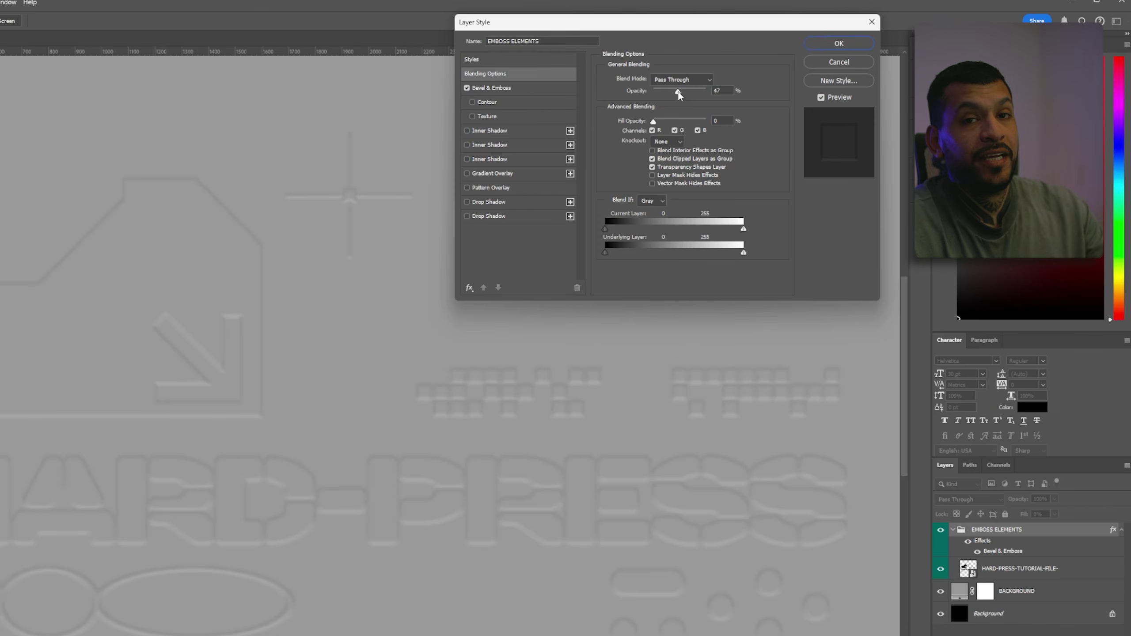
{"action": "left_click_drag", "start_coordinate": [678, 92], "coordinate": [725, 113]}
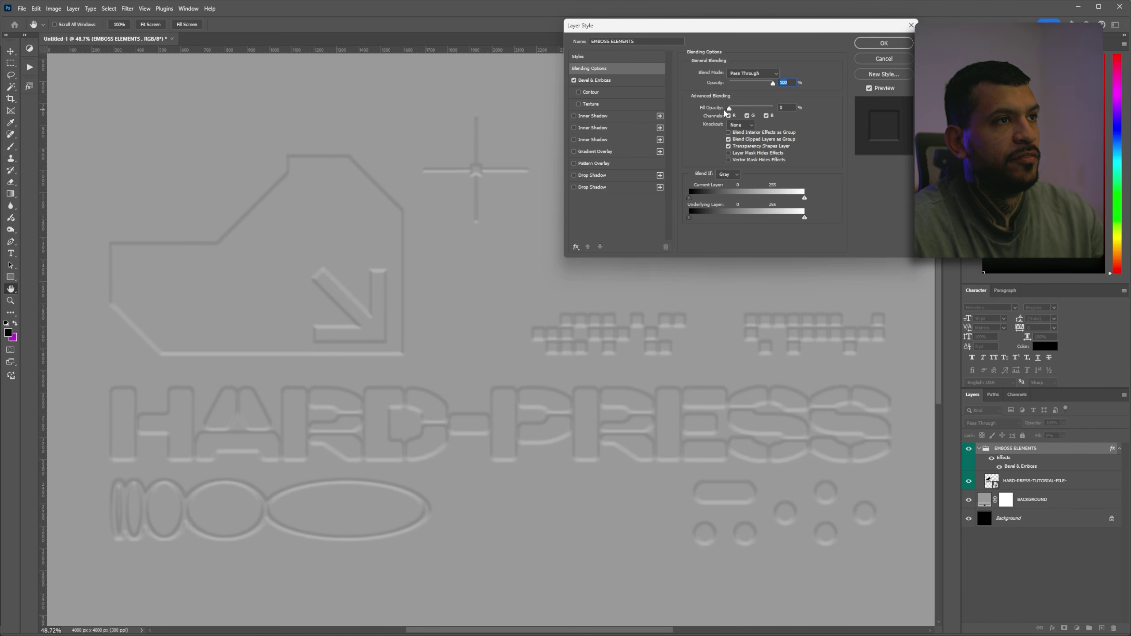
Open the Bevel & Emboss settings and choose Emboss as the style.
{"action": "left_click", "coordinate": [582, 81]}
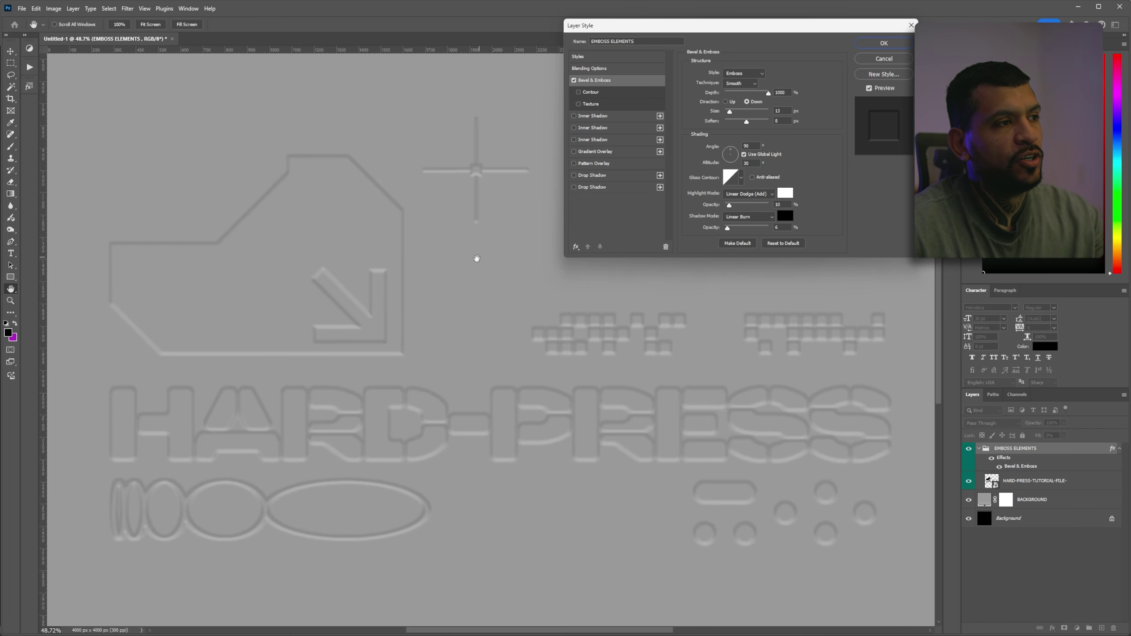
{"action": "left_click_drag", "start_coordinate": [404, 296], "coordinate": [404, 311]}
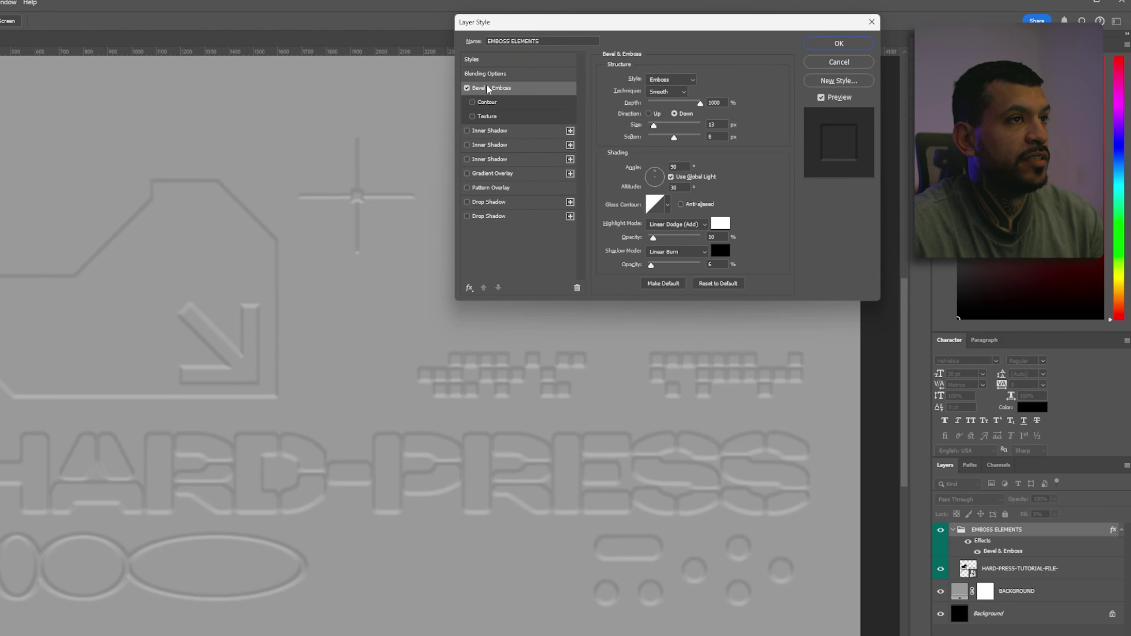
{"action": "left_click", "coordinate": [674, 81]}
{"action": "left_click", "coordinate": [674, 83]}
{"action": "left_click", "coordinate": [664, 81]}
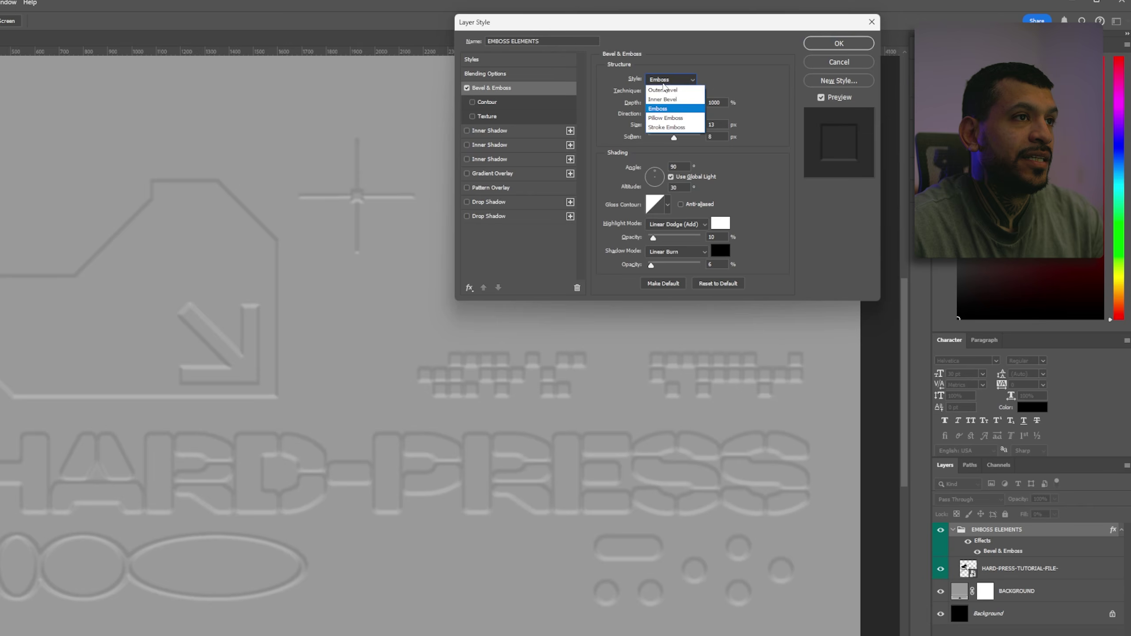
{"action": "left_click", "coordinate": [667, 109]}
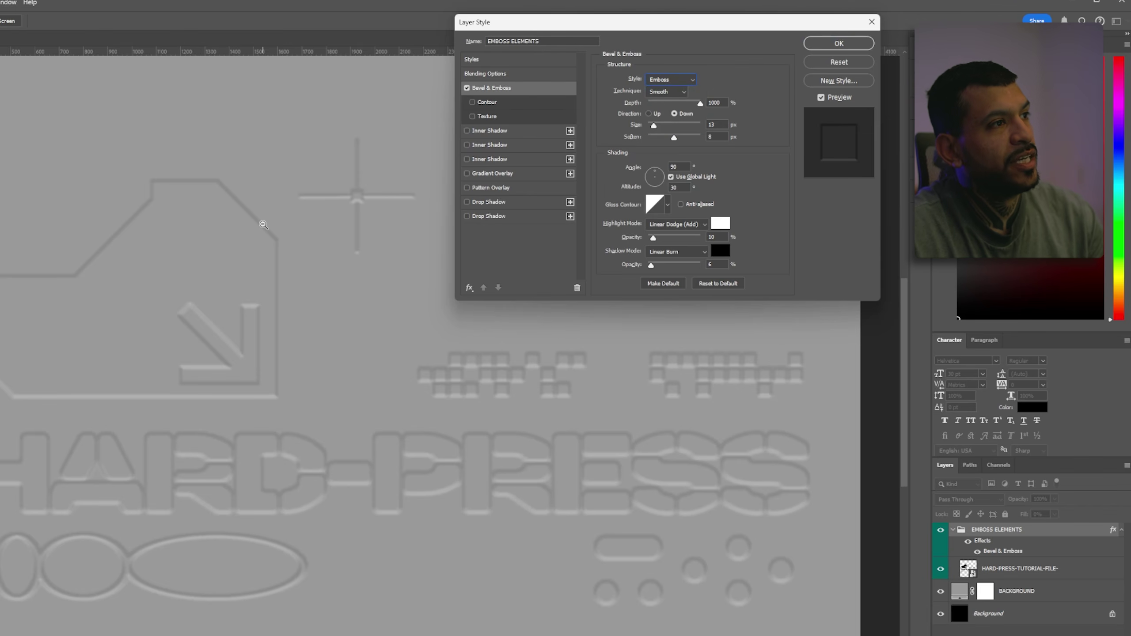
Inspect the embossed edges up close and keep the bevel technique at Smooth.
{"action": "left_click", "coordinate": [258, 223], "text": "ctrl"}
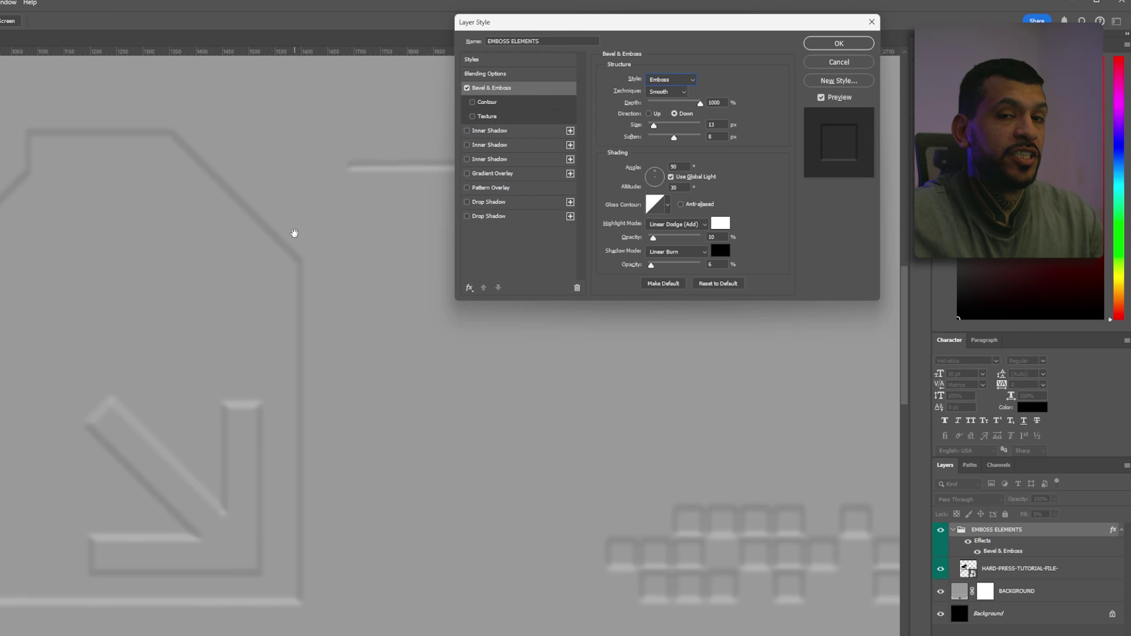
{"action": "left_click", "coordinate": [231, 199], "text": "alt"}
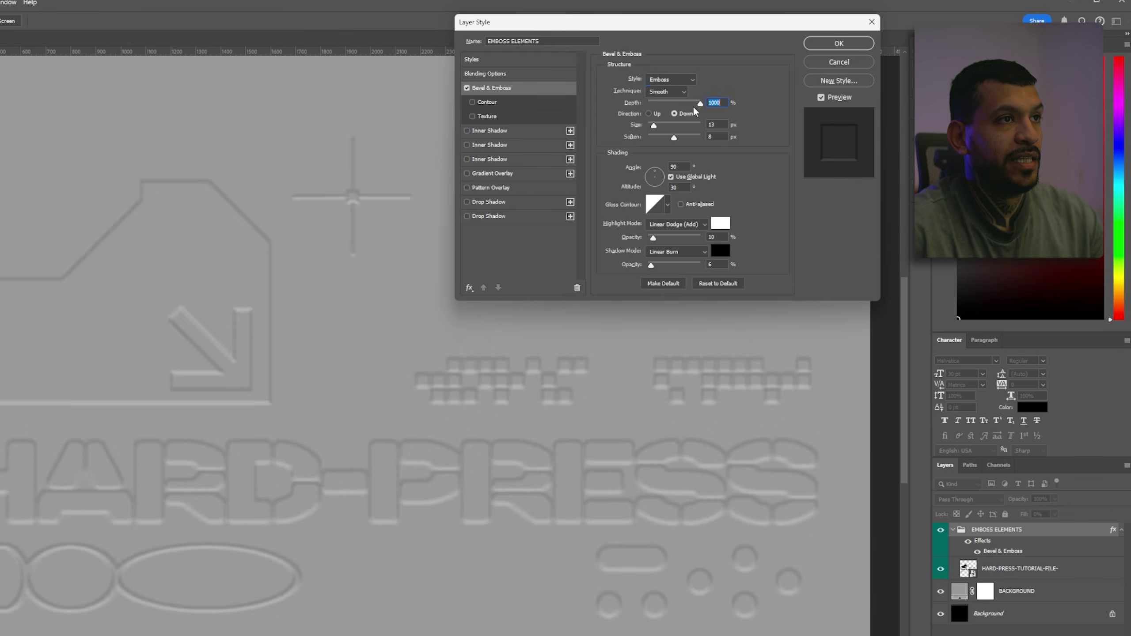
{"action": "left_click", "coordinate": [675, 92]}
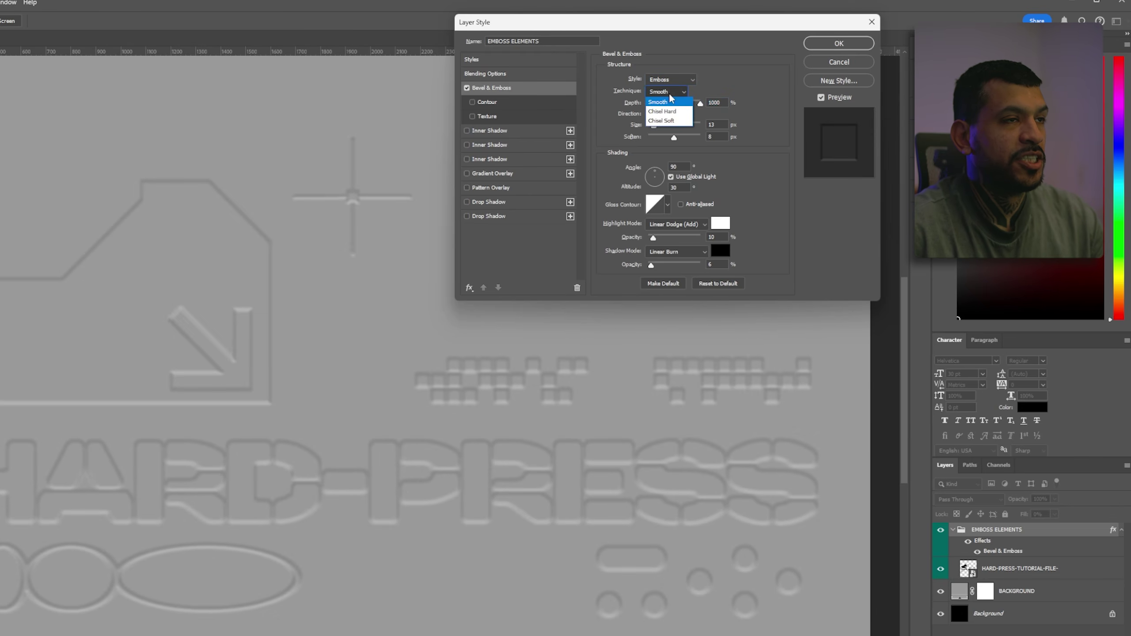
{"action": "left_click", "coordinate": [676, 94]}
{"action": "left_click", "coordinate": [677, 92]}
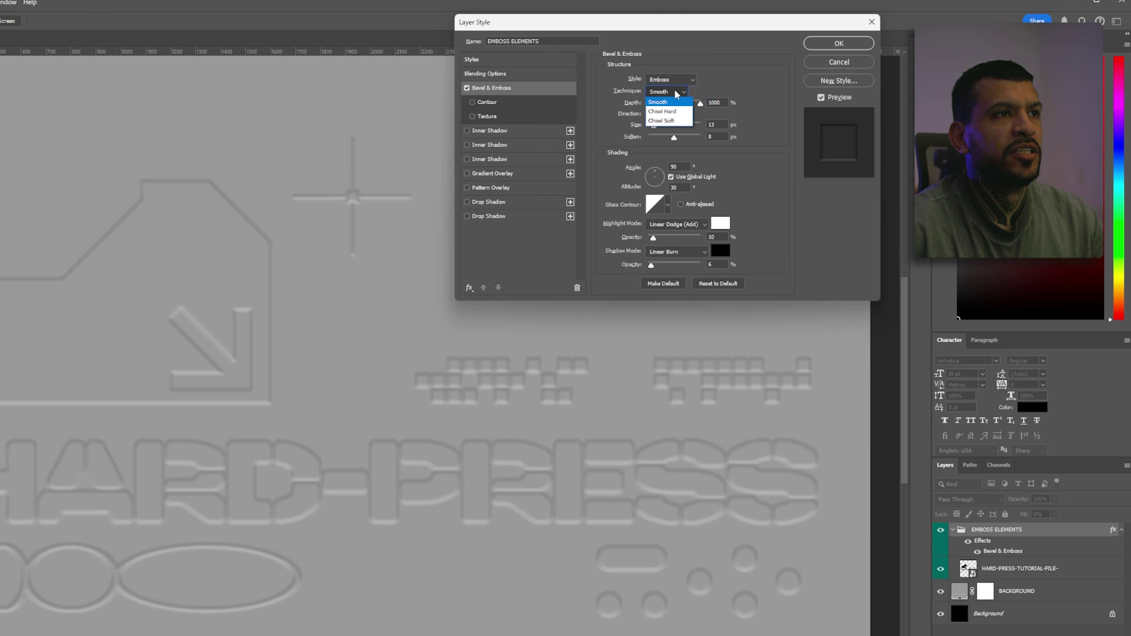
{"action": "left_click", "coordinate": [676, 93]}
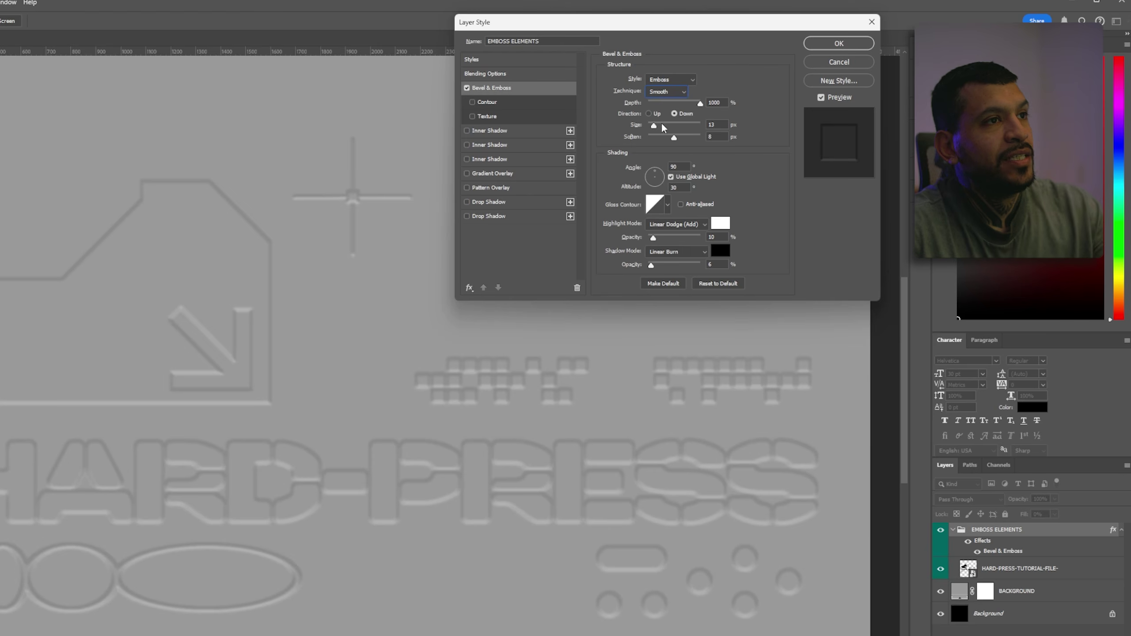
Set the Bevel & Emboss size to 12 px.
{"action": "left_click_drag", "start_coordinate": [655, 129], "coordinate": [657, 129]}
{"action": "type", "text": "12"}
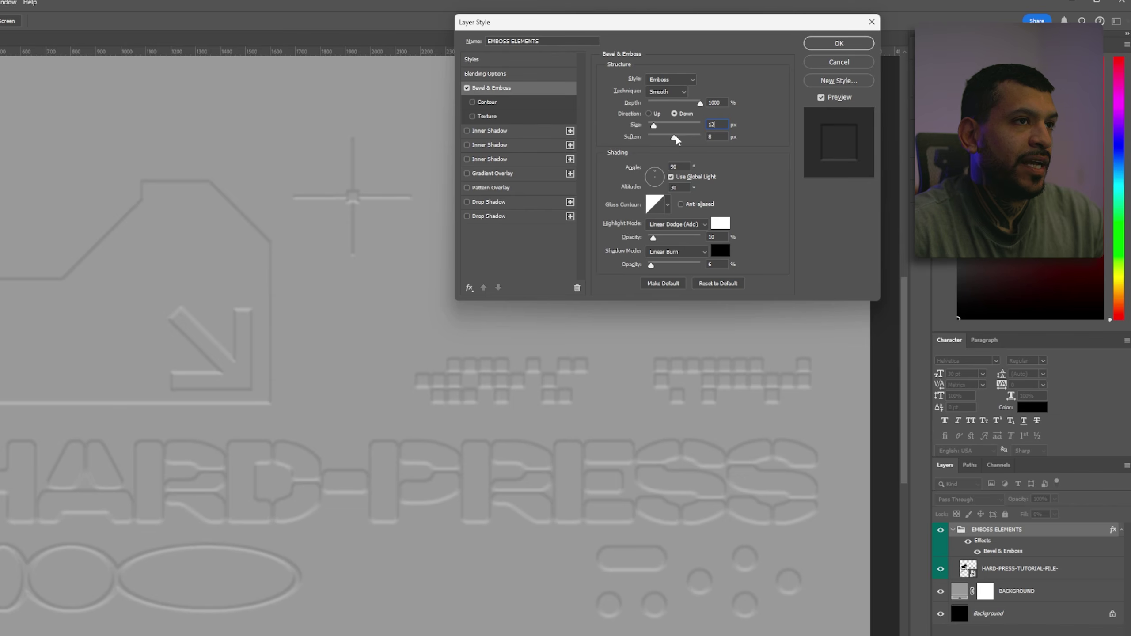
{"action": "key", "text": "Tab"}
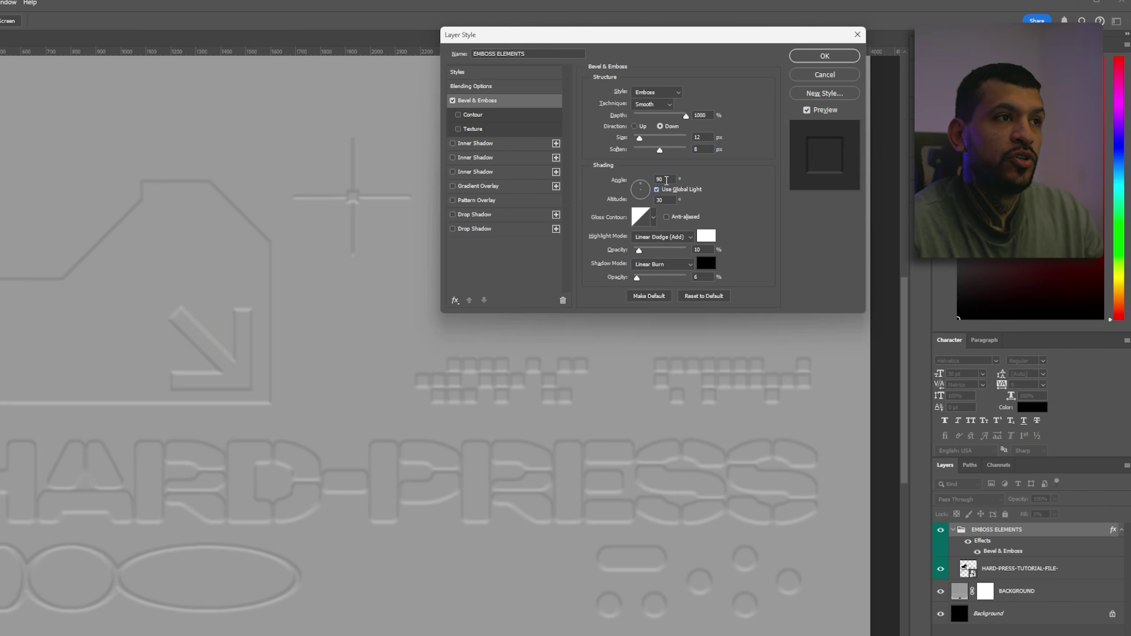
Set the bevel shading's light angle to 75° and its altitude to 45°.
{"action": "left_click", "coordinate": [642, 180]}
{"action": "type", "text": "75"}
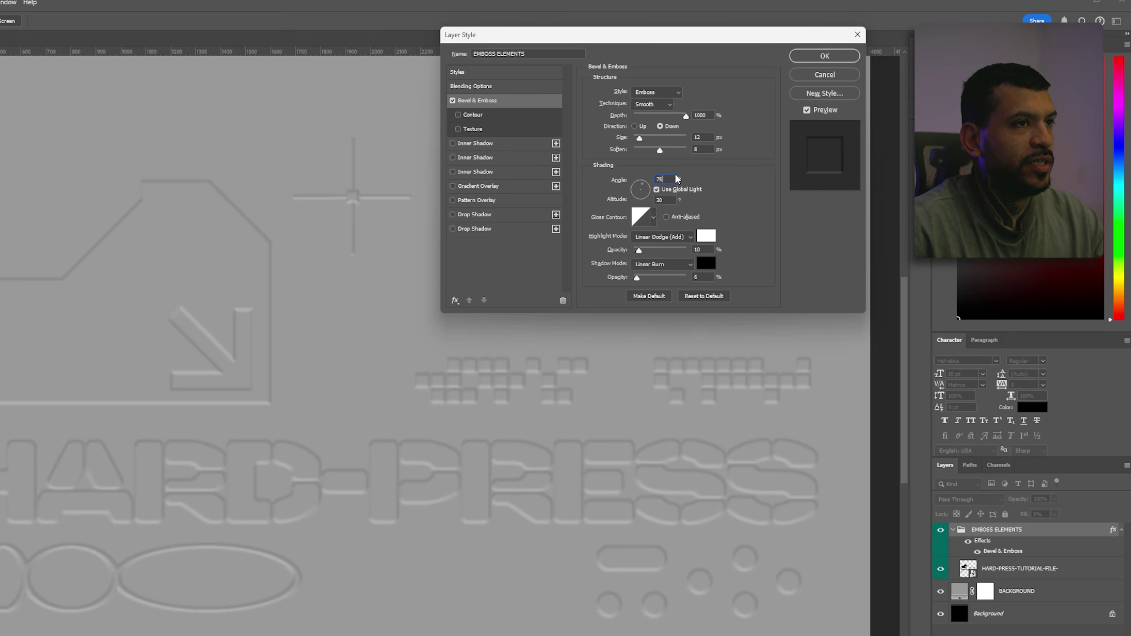
{"action": "left_click_drag", "start_coordinate": [666, 179], "coordinate": [652, 202]}
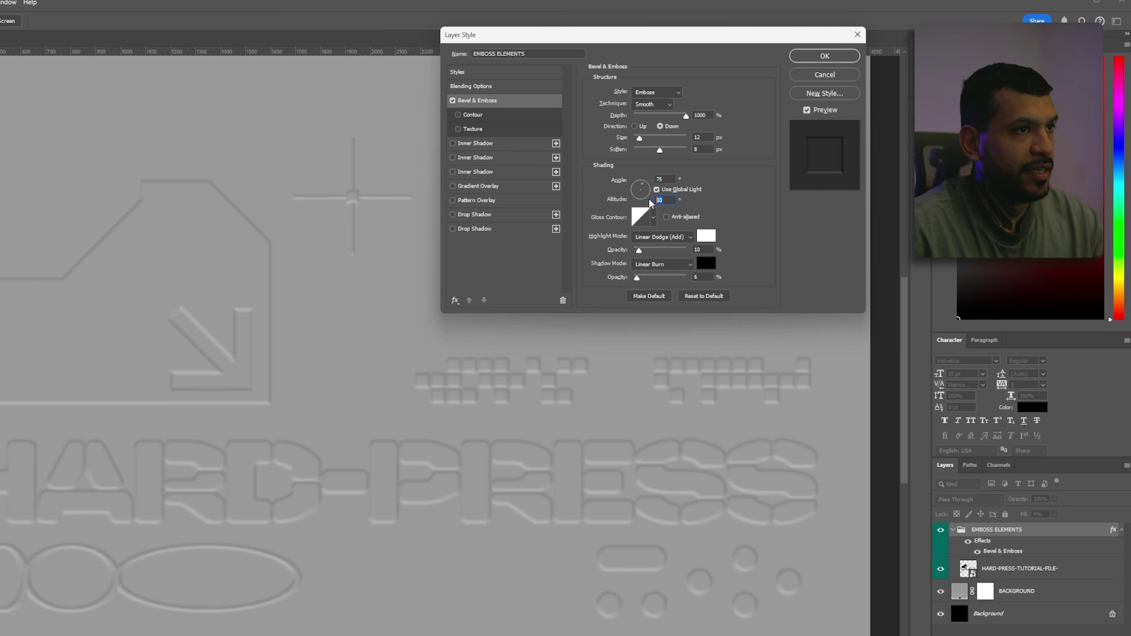
{"action": "type", "text": "4"}
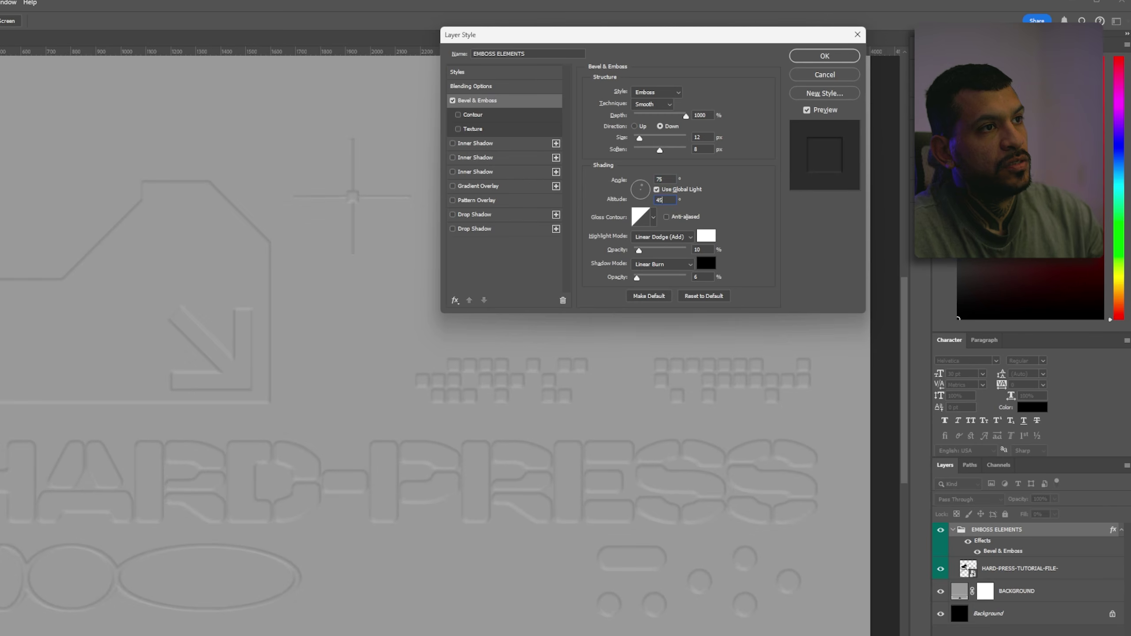
{"action": "type", "text": "5"}
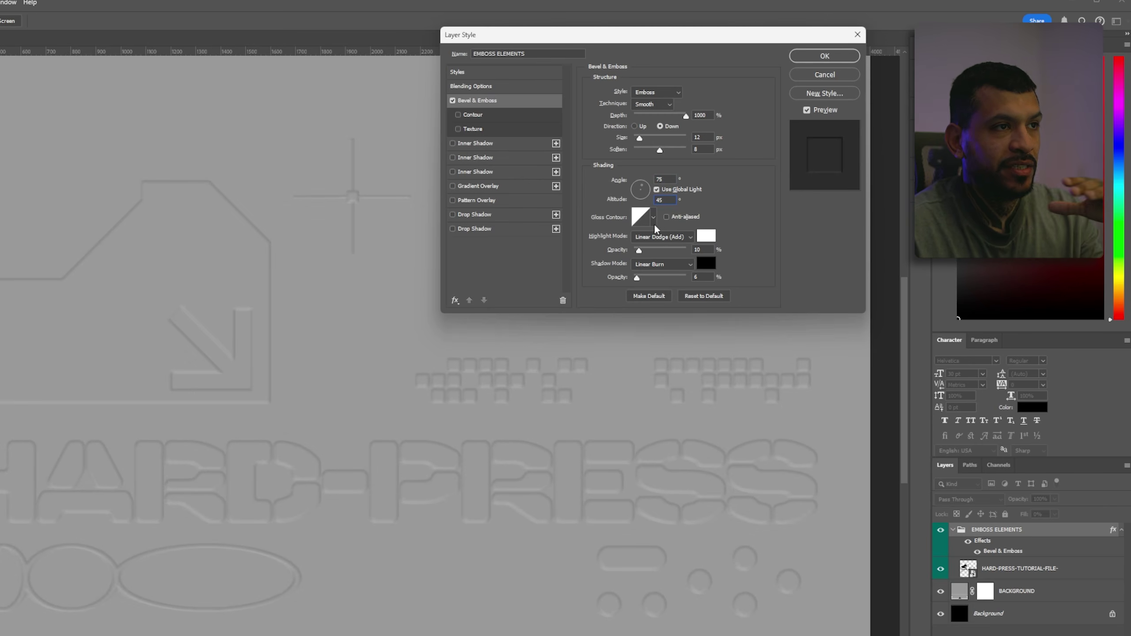
Set the bevel's highlight mode to Linear Dodge (Add) in white at 10% opacity.
{"action": "left_click", "coordinate": [666, 237]}
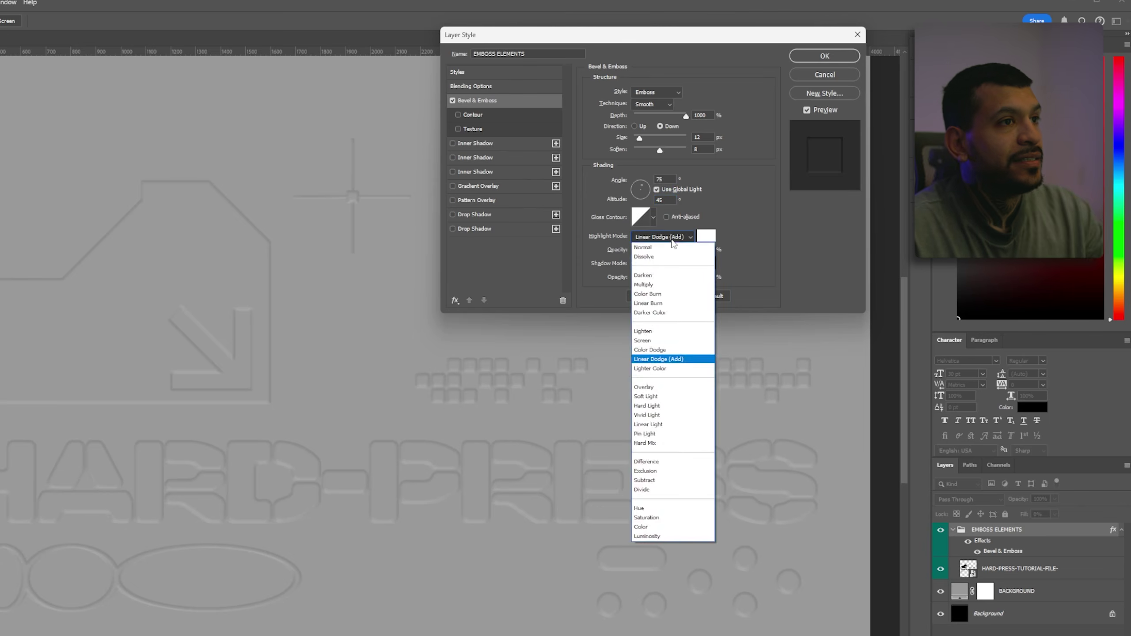
{"action": "left_click", "coordinate": [666, 237]}
{"action": "left_click", "coordinate": [665, 238]}
{"action": "left_click", "coordinate": [665, 239]}
{"action": "left_click", "coordinate": [666, 237]}
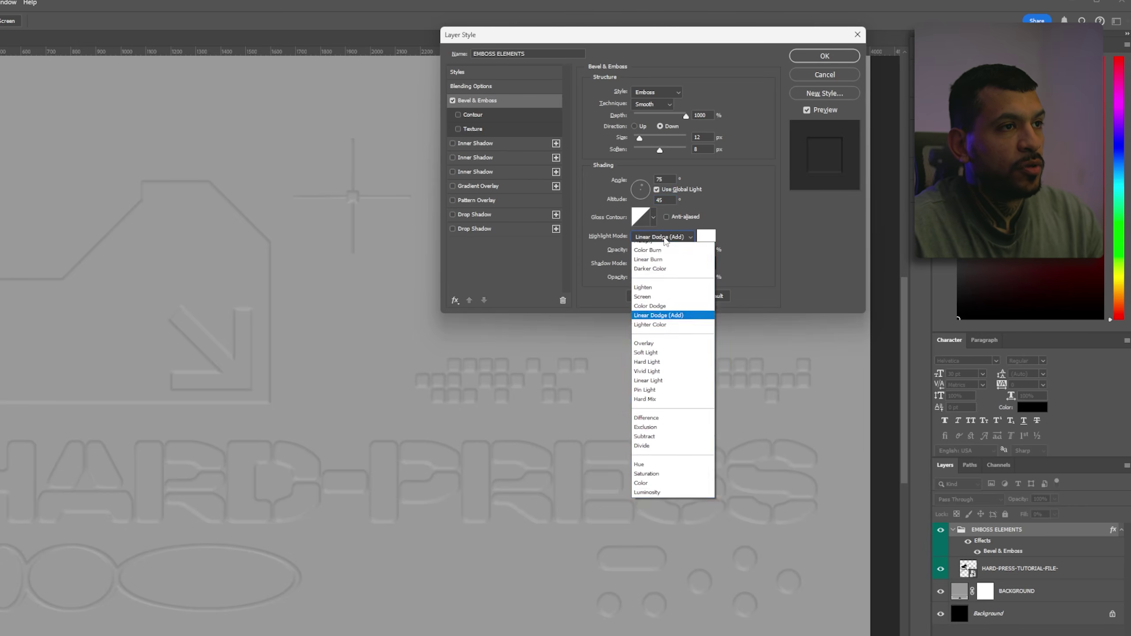
{"action": "left_click", "coordinate": [660, 359]}
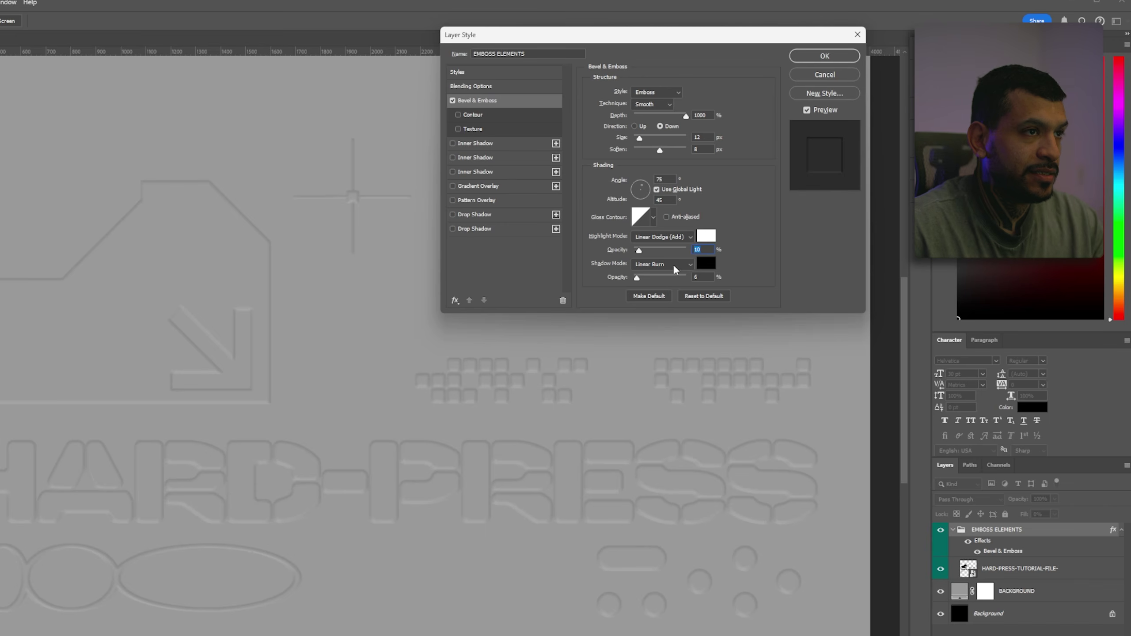
Keep the bevel's shadow mode at Linear Burn in black, and enable the first Inner Shadow.
{"action": "left_click", "coordinate": [695, 265]}
{"action": "left_click", "coordinate": [698, 266]}
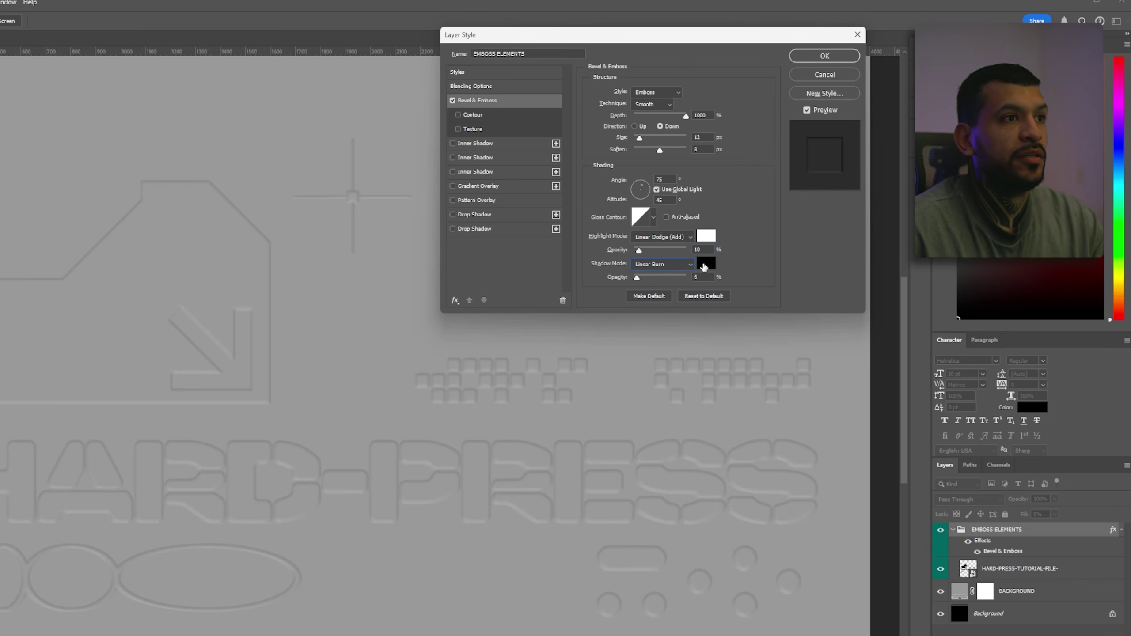
{"action": "key", "text": "Up"}
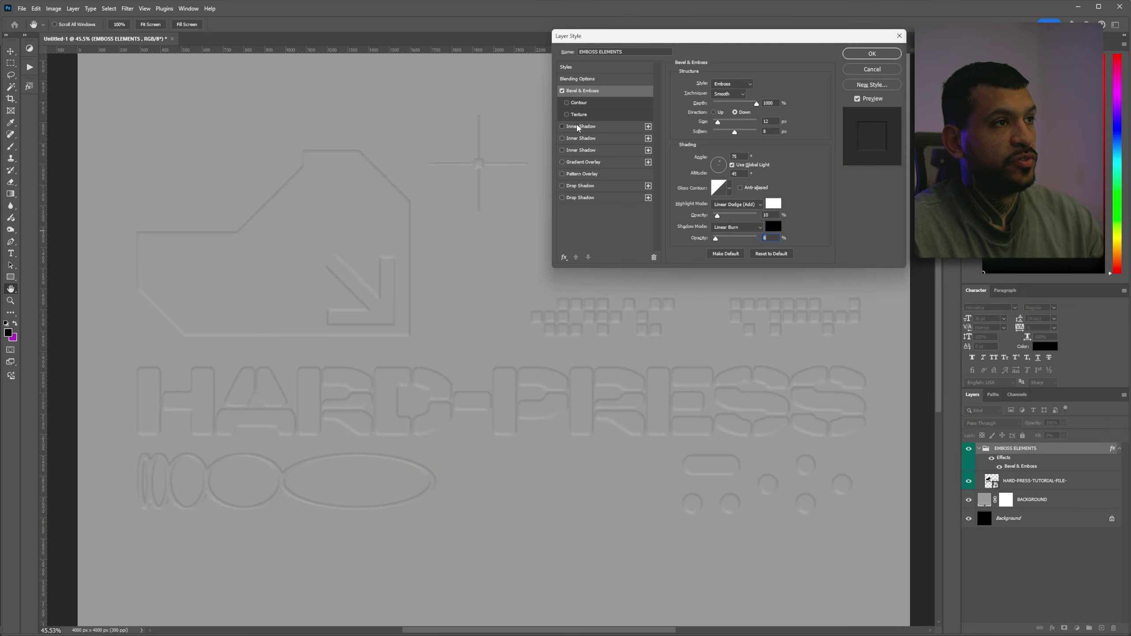
{"action": "left_click", "coordinate": [577, 128]}
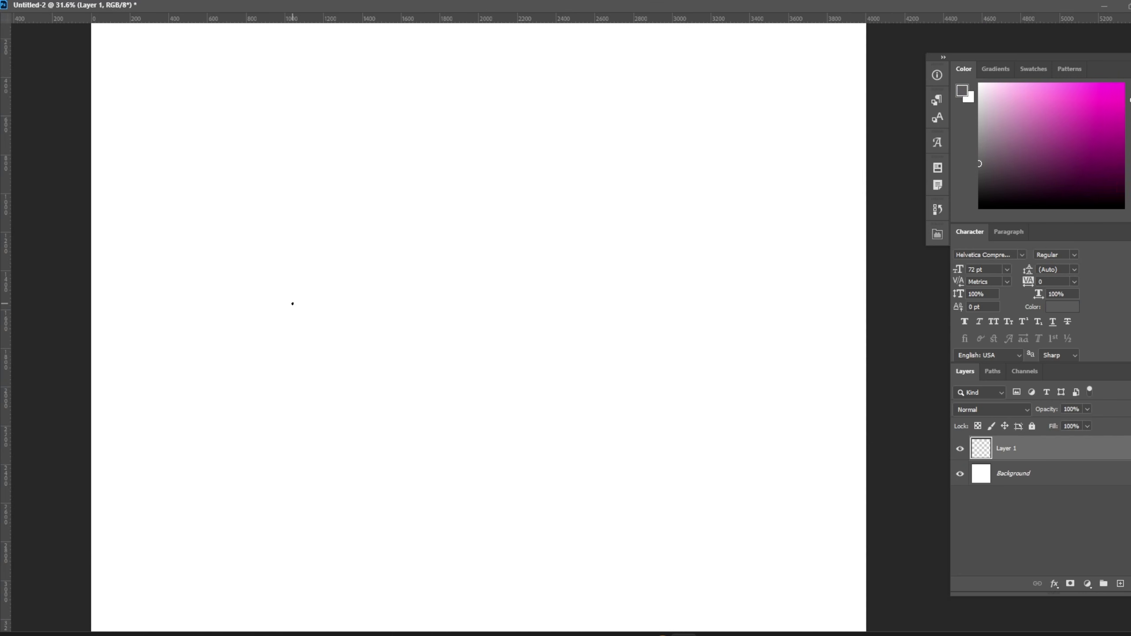
In the Untitled-2 document, sketch a gray slab cross-section with a shallow sloped recess, erasing the line across the recess opening.
{"action": "left_click_drag", "start_coordinate": [293, 298], "coordinate": [292, 344]}
{"action": "mouse_move", "coordinate": [298, 300]}
{"action": "left_mouse_down"}
{"action": "mouse_move", "coordinate": [591, 273]}
{"action": "mouse_move", "coordinate": [638, 301]}
{"action": "left_mouse_up"}
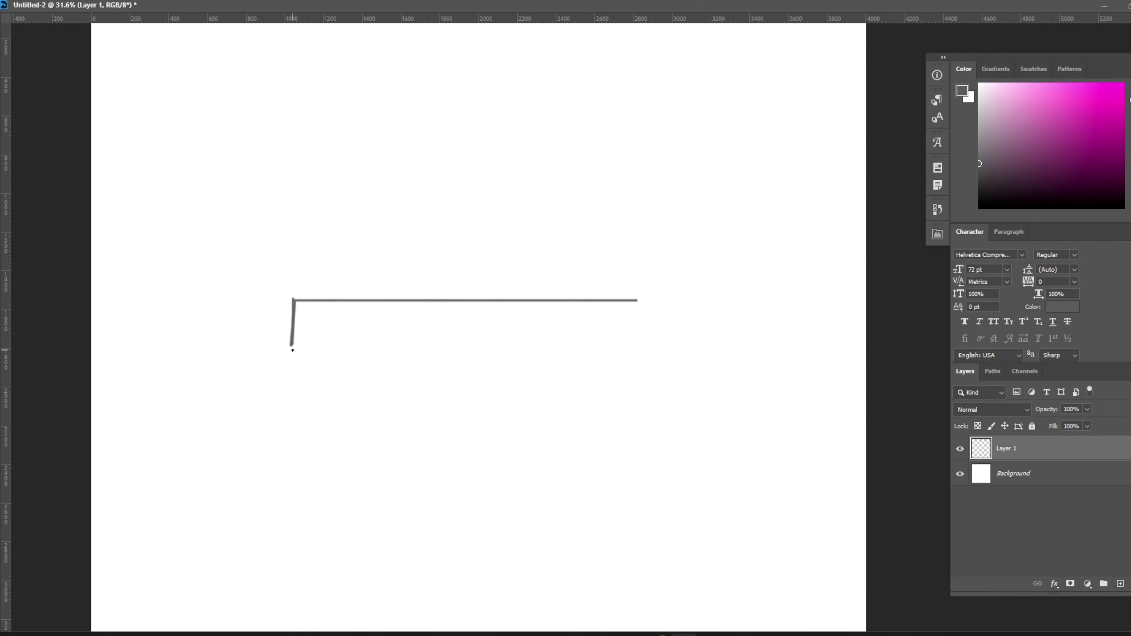
{"action": "left_click_drag", "start_coordinate": [293, 348], "coordinate": [626, 348]}
{"action": "left_click_drag", "start_coordinate": [641, 301], "coordinate": [641, 343]}
{"action": "mouse_move", "coordinate": [359, 300]}
{"action": "left_mouse_down"}
{"action": "mouse_move", "coordinate": [369, 315]}
{"action": "mouse_move", "coordinate": [561, 314]}
{"action": "left_mouse_up"}
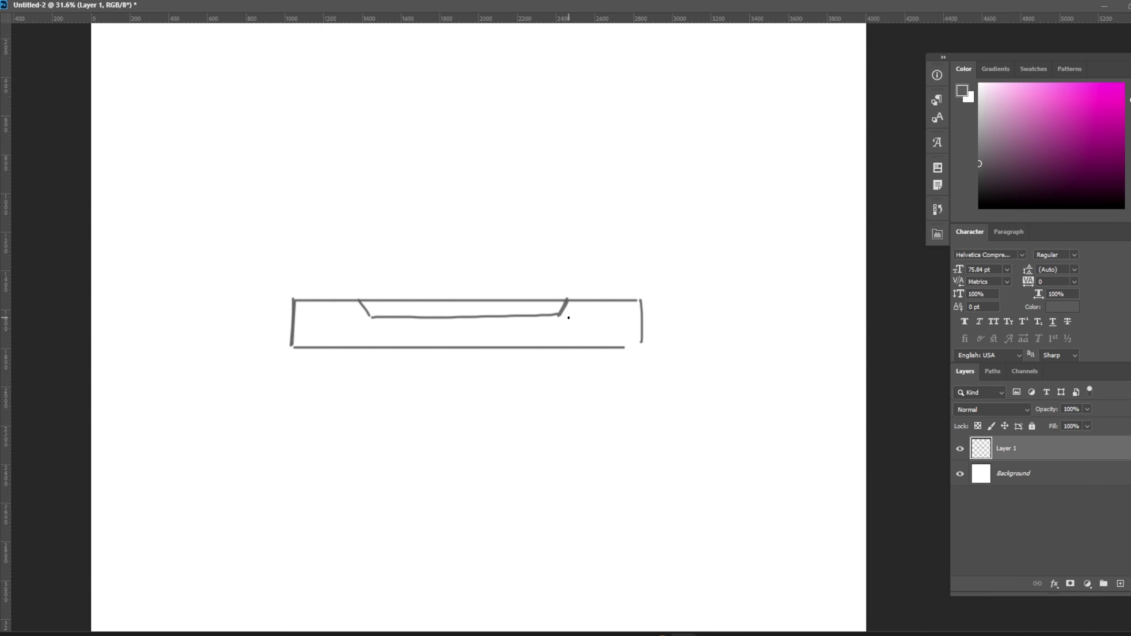
{"action": "key", "text": "e"}
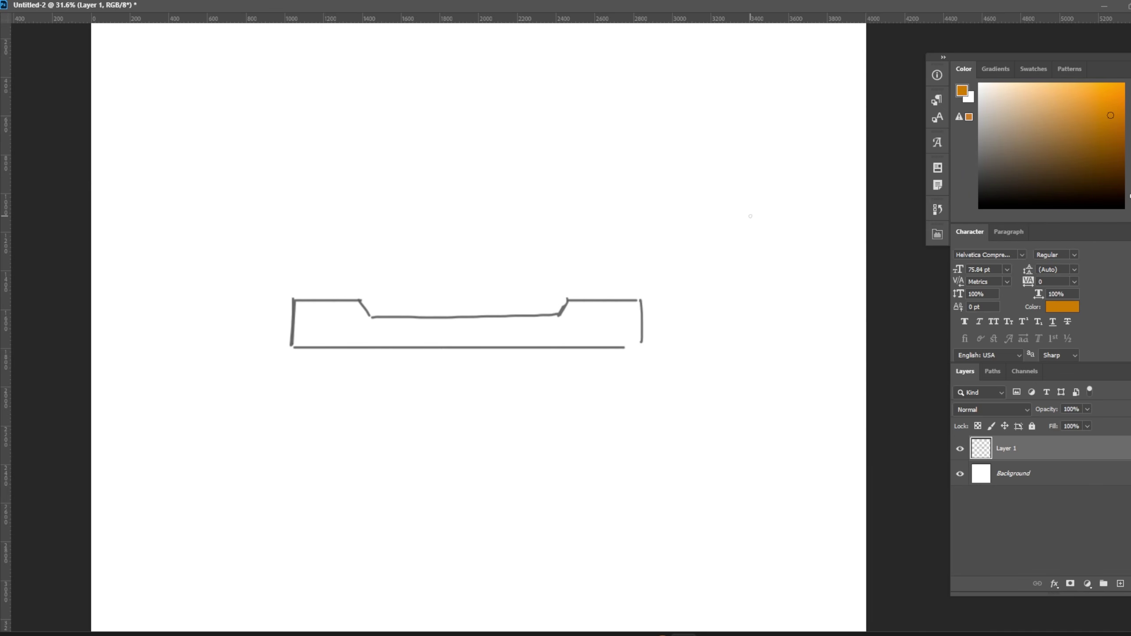
Draw an orange light source with an arrow toward the slab, and mark the recess's left slope light magenta and right slope dark purple.
{"action": "mouse_move", "coordinate": [750, 216]}
{"action": "left_mouse_down"}
{"action": "mouse_move", "coordinate": [757, 222]}
{"action": "mouse_move", "coordinate": [641, 264]}
{"action": "left_mouse_up"}
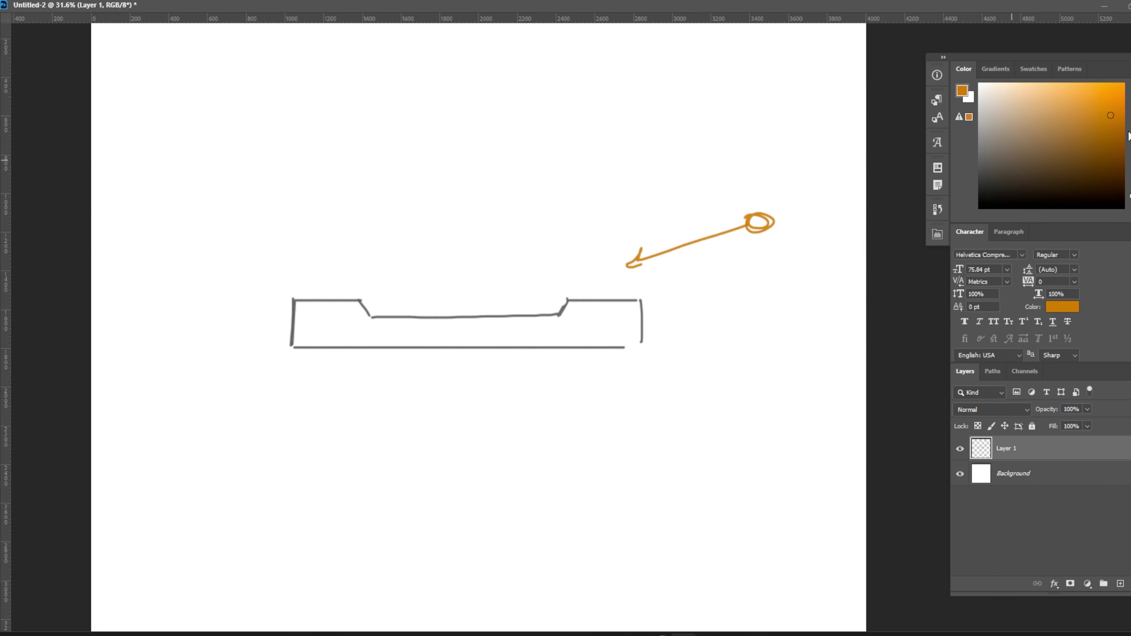
{"action": "left_click_drag", "start_coordinate": [1130, 196], "coordinate": [1130, 110]}
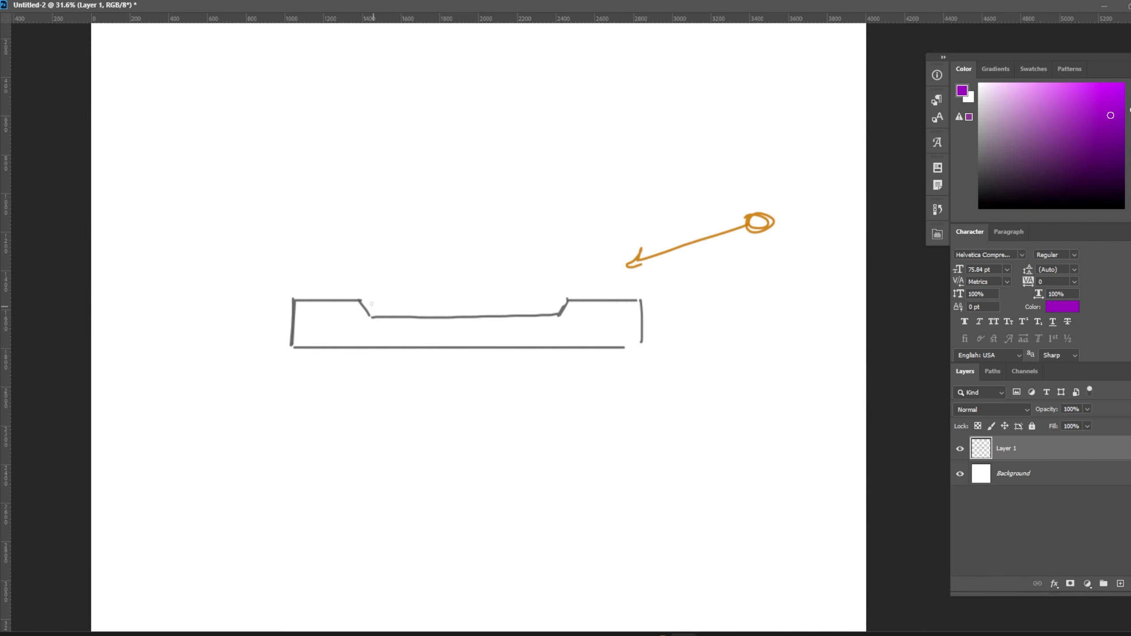
{"action": "left_click", "coordinate": [1069, 98]}
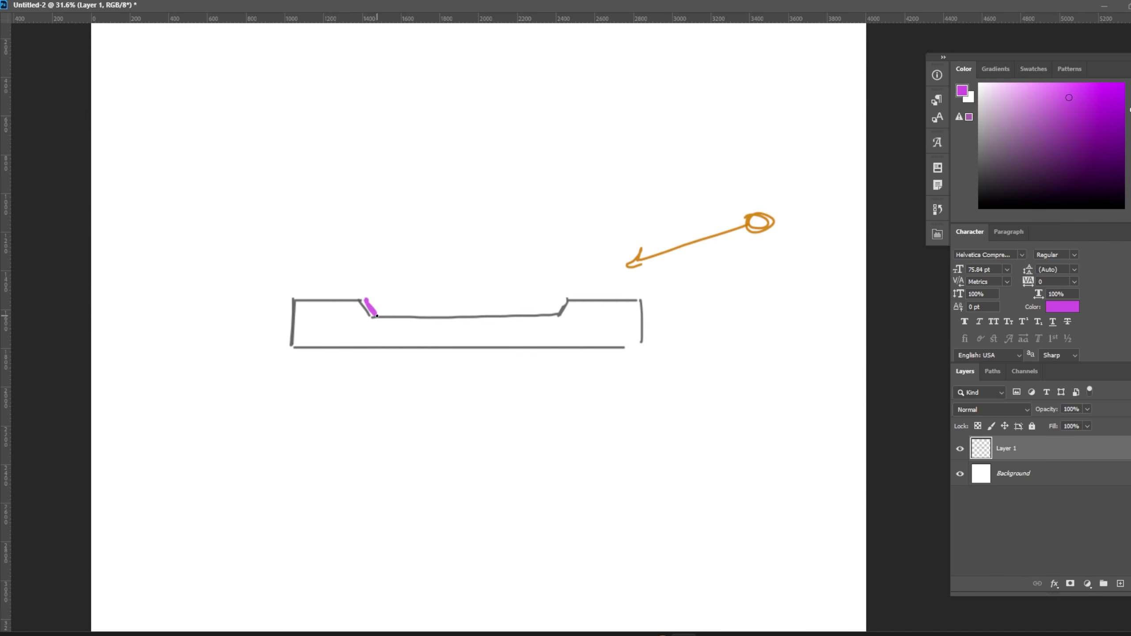
{"action": "left_click", "coordinate": [1079, 156]}
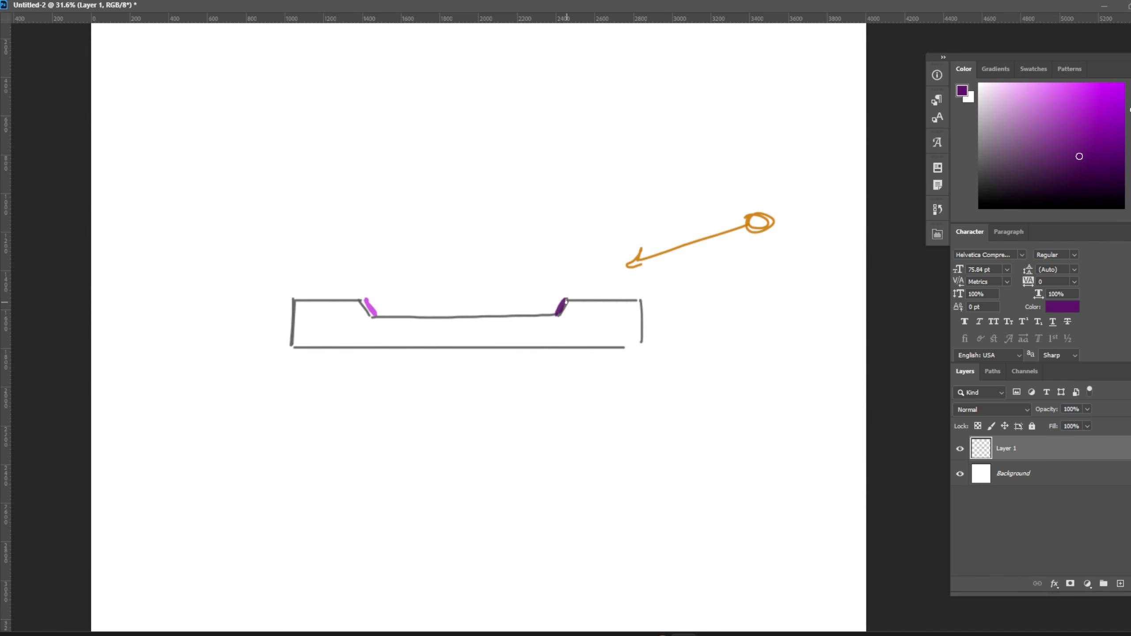
Extend the orange light ray past the recess's right edge to its floor, and mark the shadowed floor area in purple.
{"action": "left_click", "coordinate": [765, 230], "text": "alt"}
{"action": "left_click", "coordinate": [750, 222], "text": "alt"}
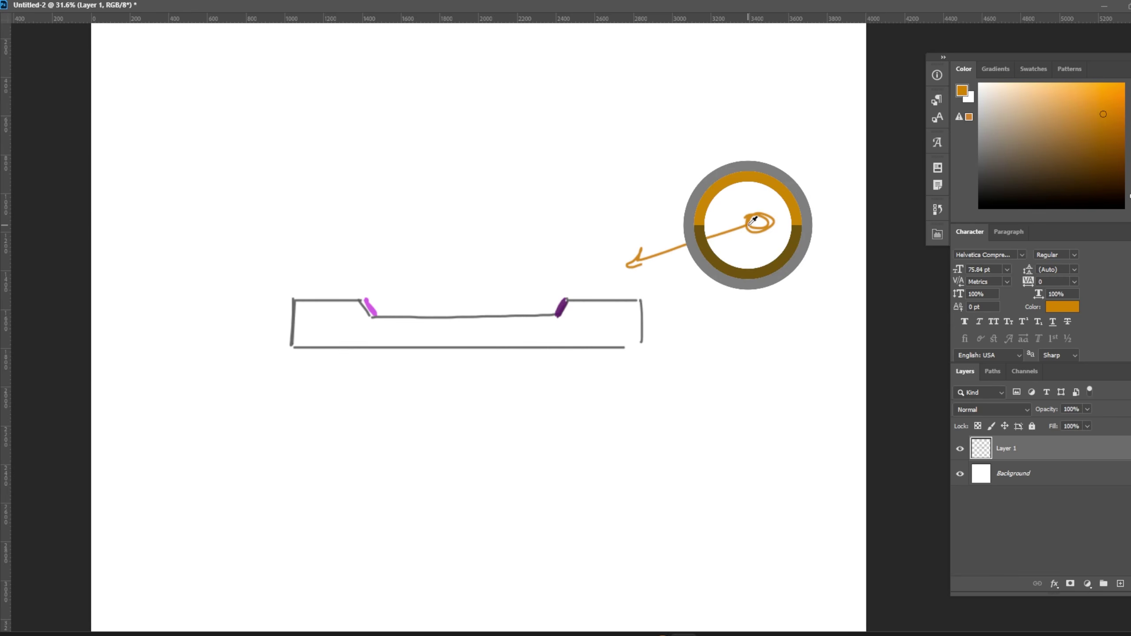
{"action": "left_click_drag", "start_coordinate": [749, 225], "coordinate": [546, 302]}
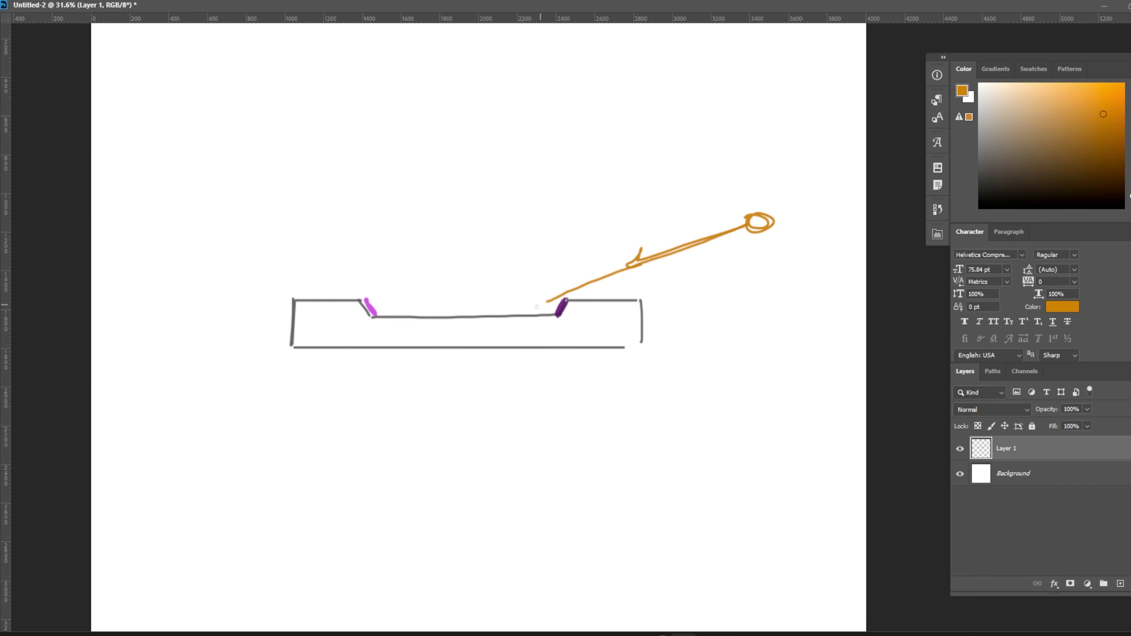
{"action": "left_click", "coordinate": [1129, 114]}
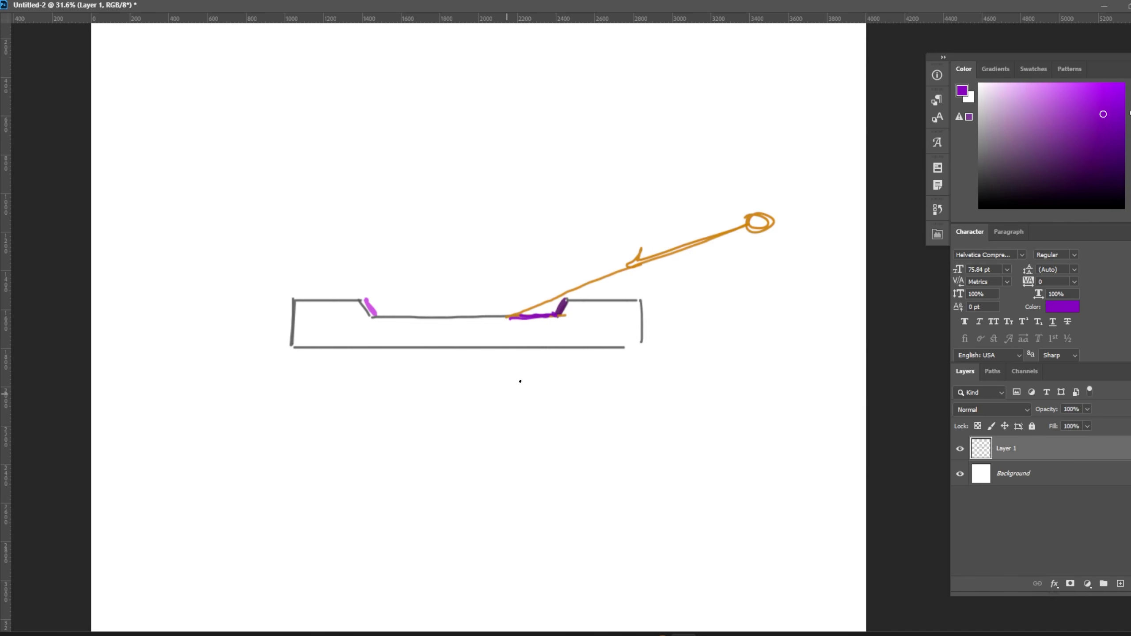
{"action": "left_click", "coordinate": [553, 313], "text": "alt"}
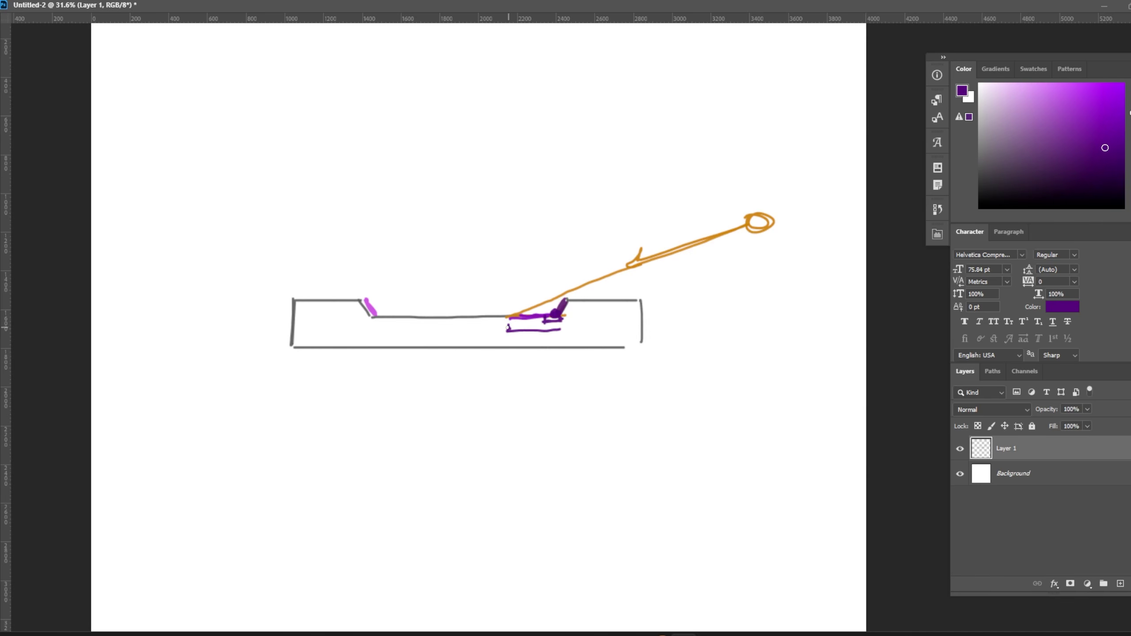
{"action": "left_click_drag", "start_coordinate": [542, 330], "coordinate": [562, 324]}
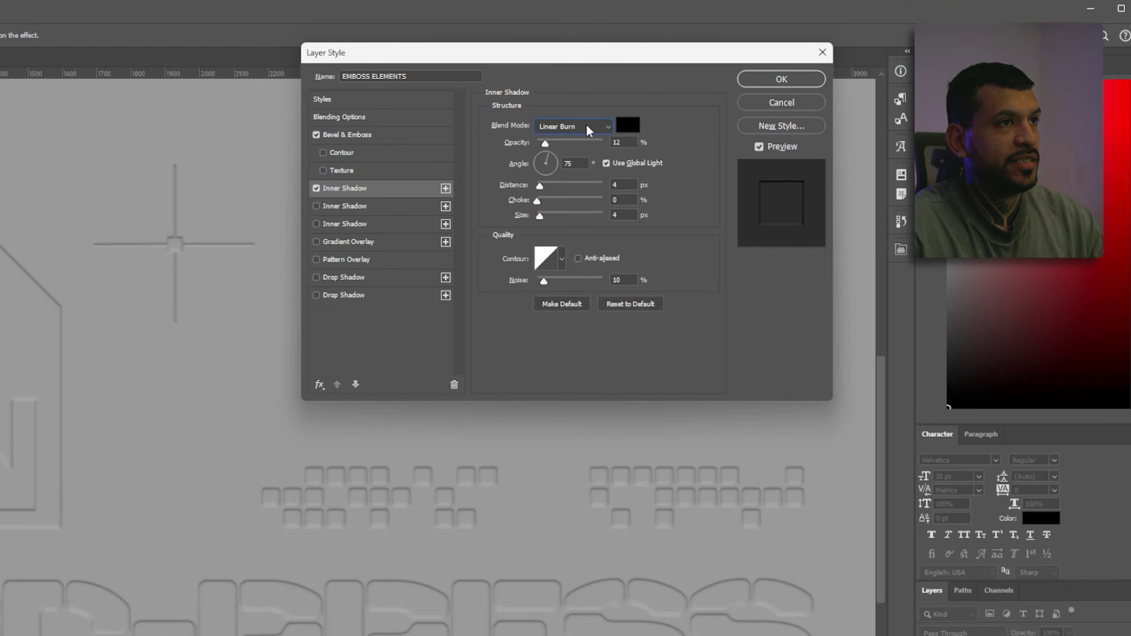
Set the first Inner Shadow to Linear Burn in black at 12% opacity.
{"action": "left_click", "coordinate": [586, 124]}
{"action": "left_click", "coordinate": [619, 134]}
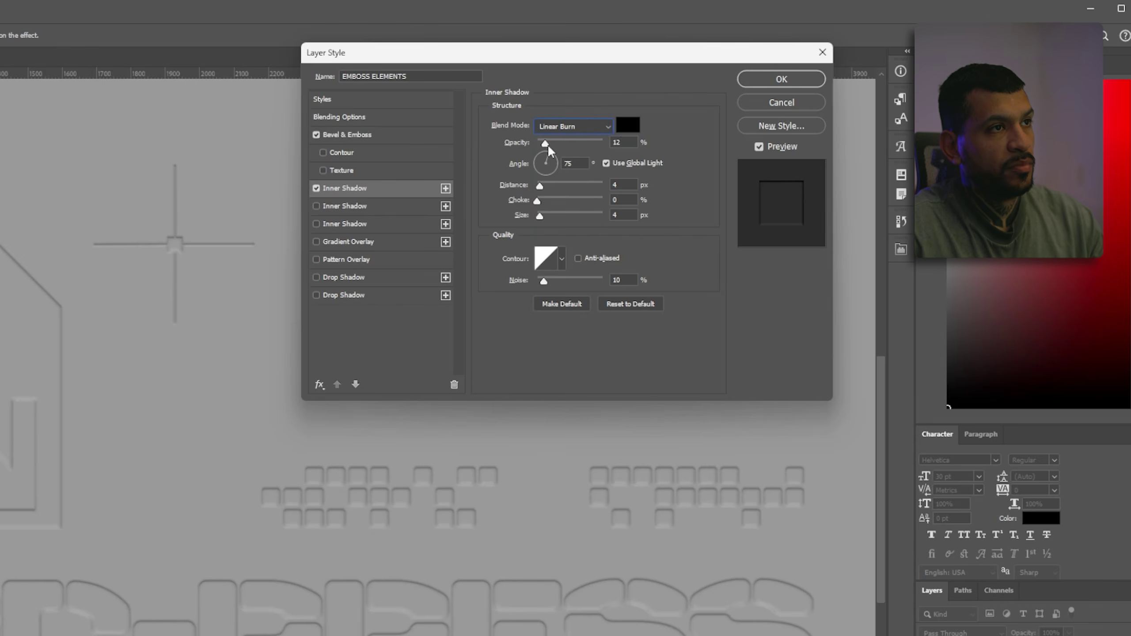
{"action": "left_click_drag", "start_coordinate": [546, 144], "coordinate": [543, 141]}
{"action": "double_click", "coordinate": [618, 142]}
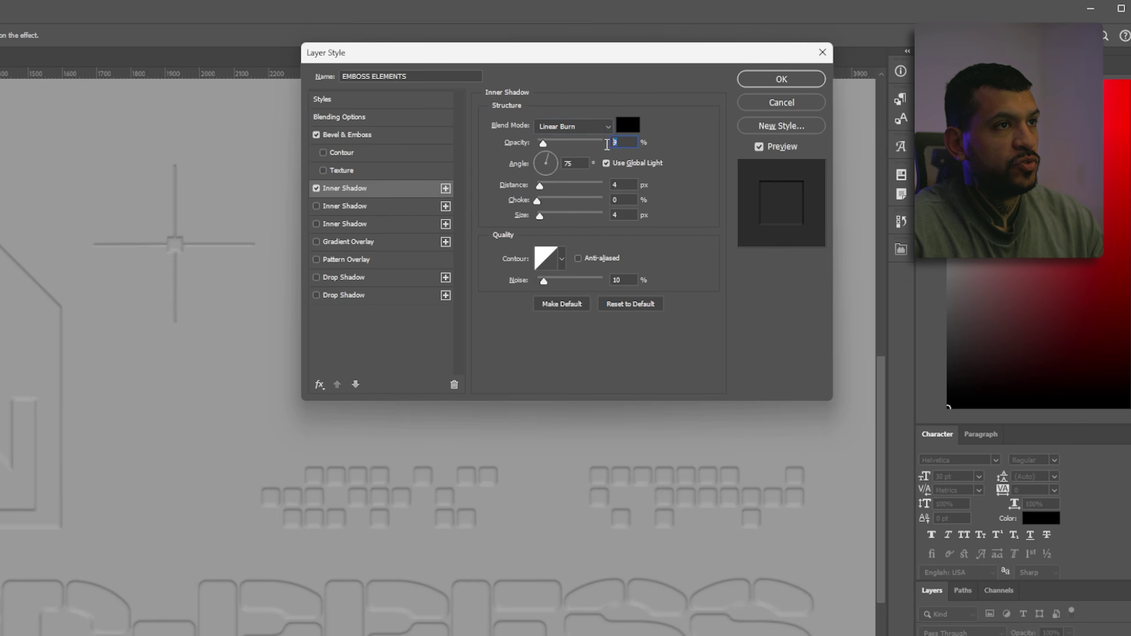
{"action": "type", "text": "12"}
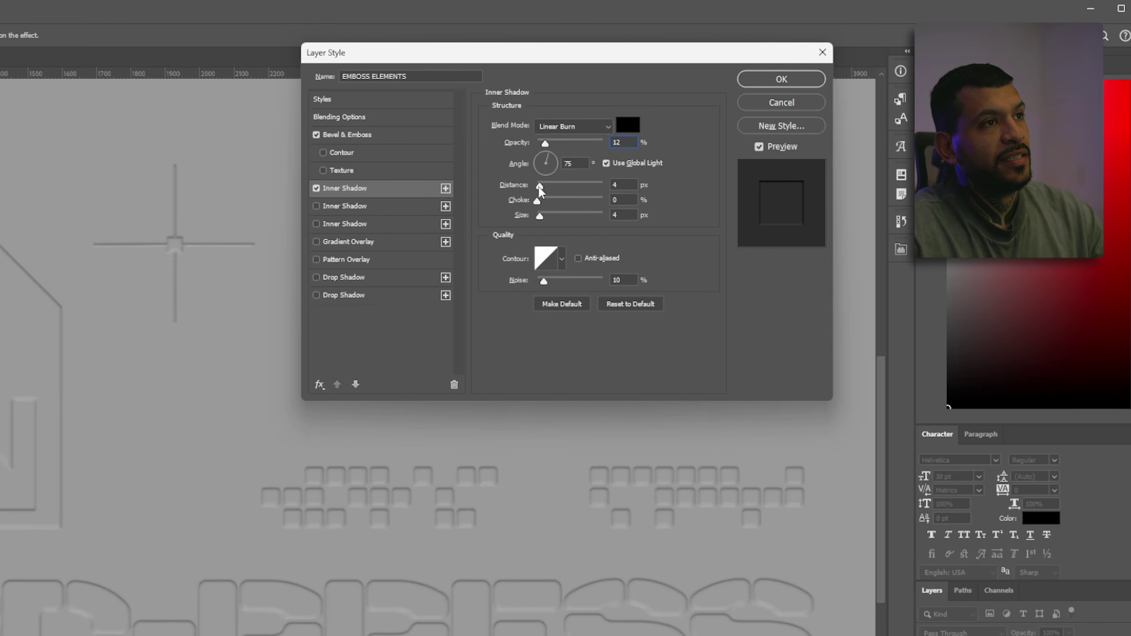
Set the first Inner Shadow's distance and size to 5 px, keeping its noise at 10%.
{"action": "left_click", "coordinate": [624, 214]}
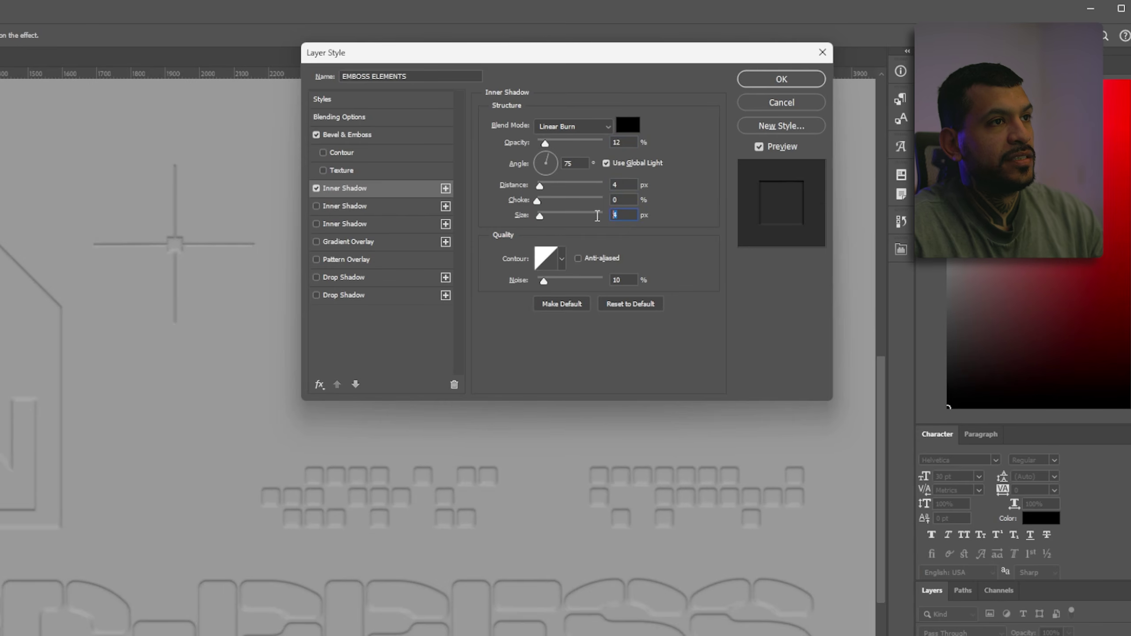
{"action": "key", "text": "Tab"}
{"action": "key", "text": "Tab"}
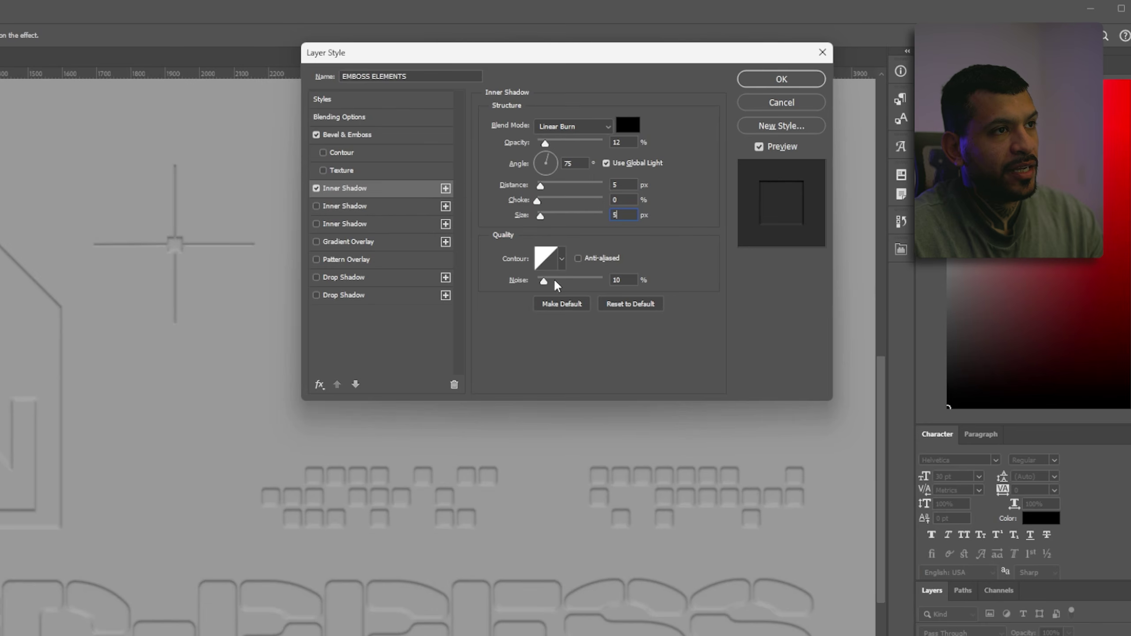
{"action": "left_click", "coordinate": [623, 279]}
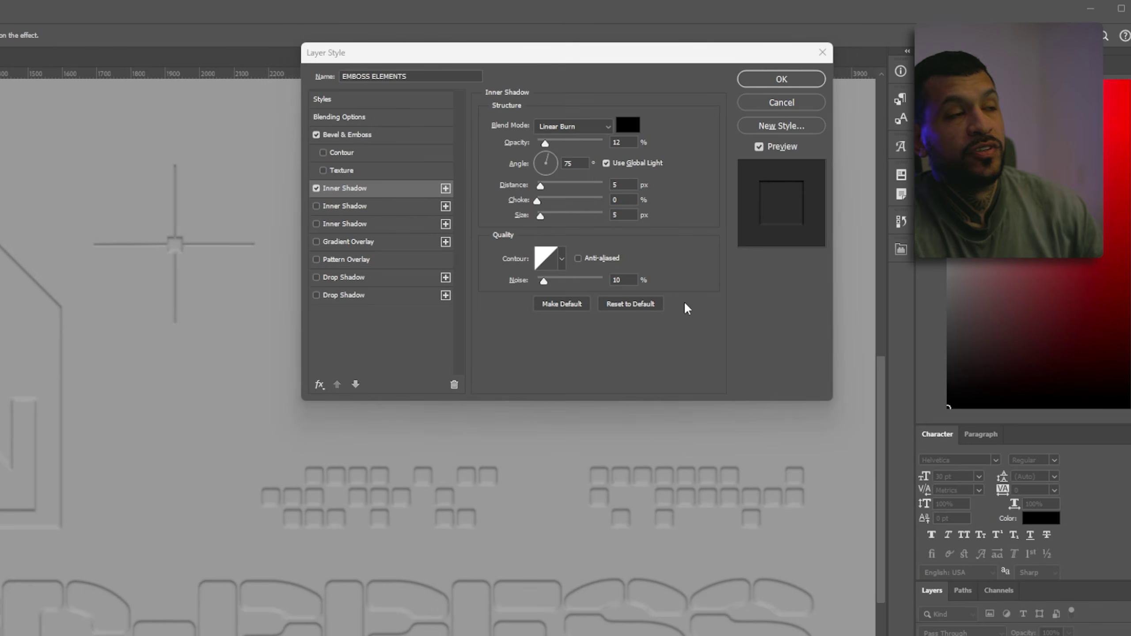
{"action": "key", "text": "ctrl+a"}
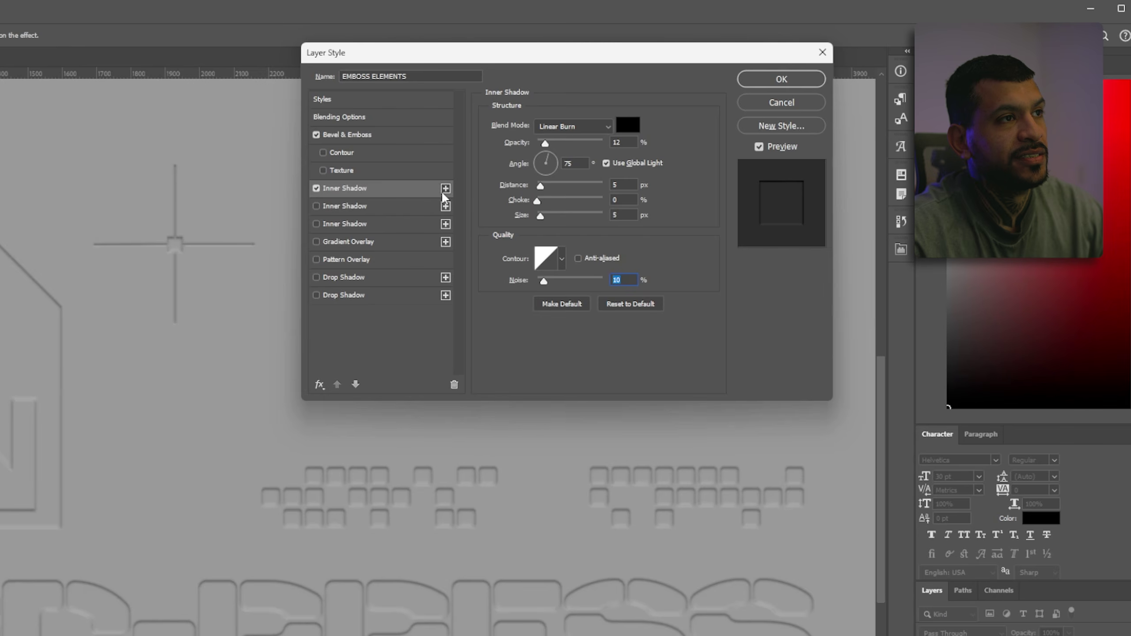
Enable the second Inner Shadow with Multiply blending at 15% opacity and a distance of 15 px.
{"action": "left_click", "coordinate": [345, 207]}
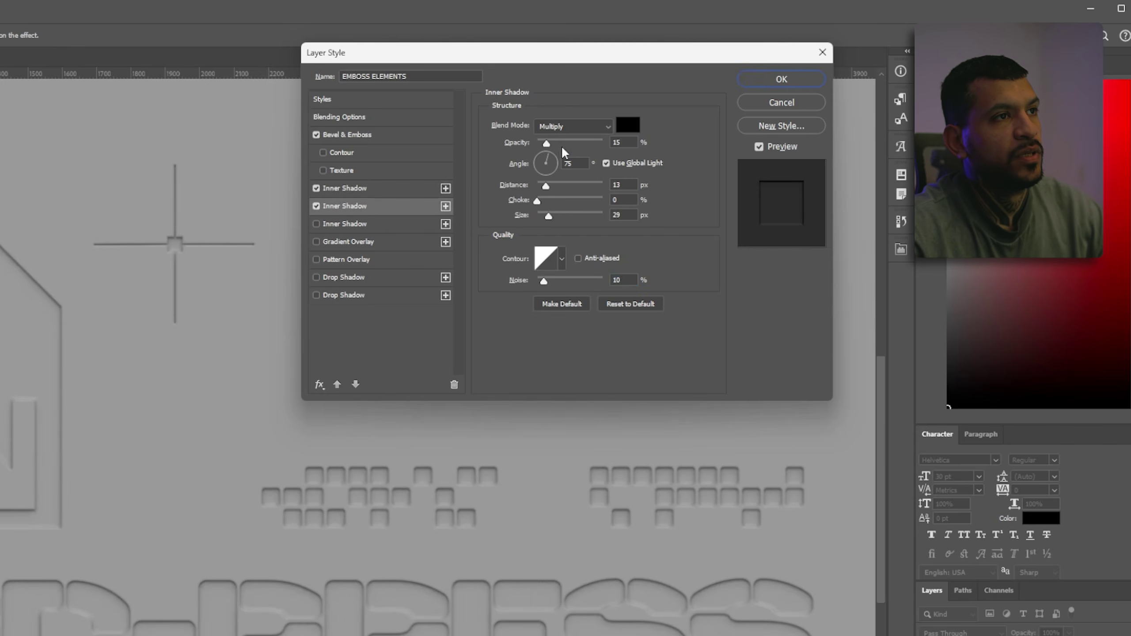
{"action": "left_click", "coordinate": [573, 126]}
{"action": "left_click", "coordinate": [579, 125]}
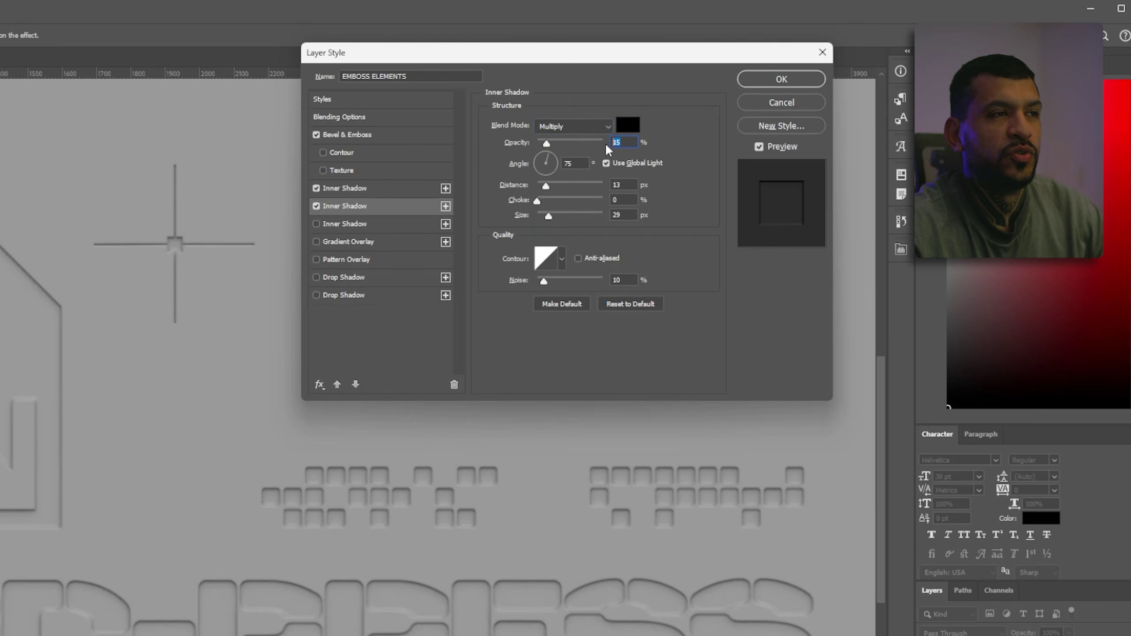
{"action": "left_click", "coordinate": [623, 143]}
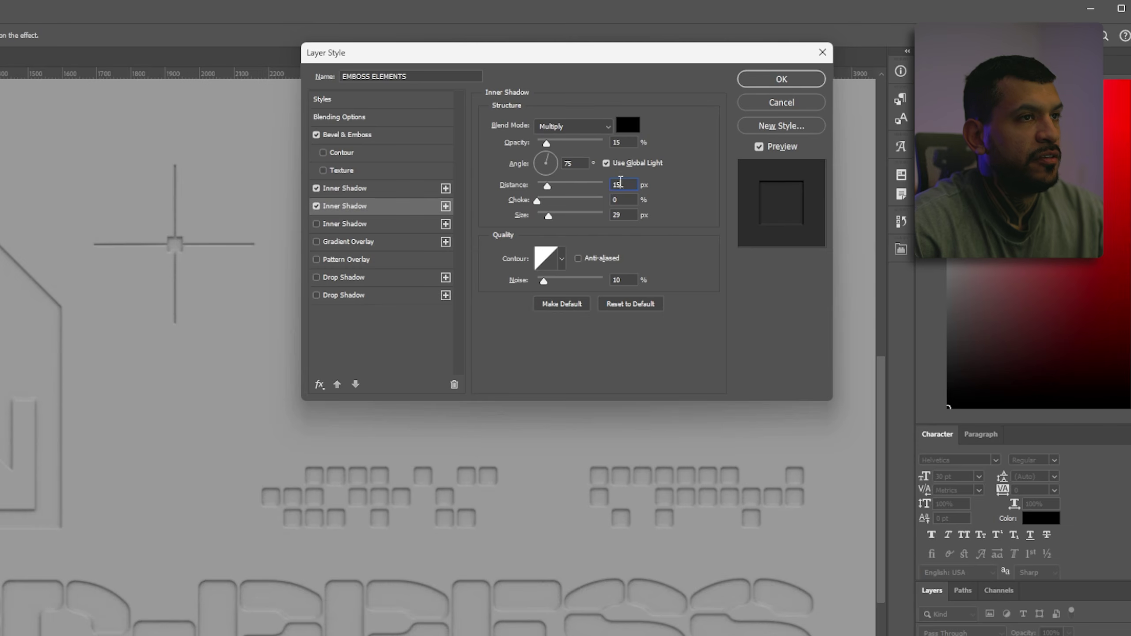
{"action": "type", "text": "5"}
{"action": "left_click_drag", "start_coordinate": [625, 215], "coordinate": [600, 214]}
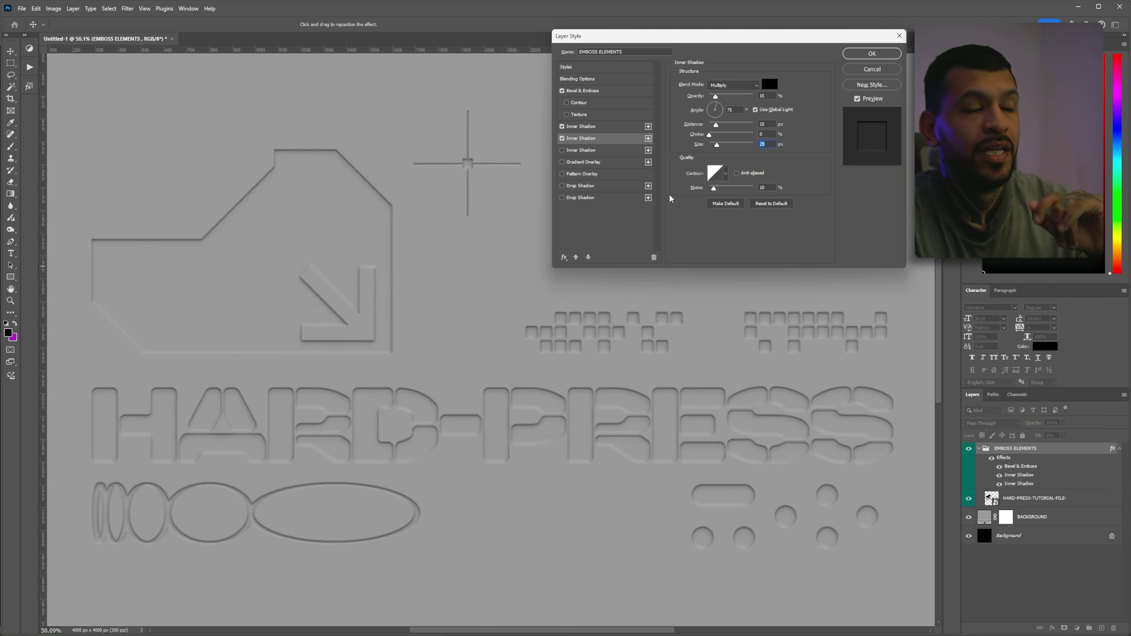
Enable a Gradient Overlay with the Overlay blend mode and set its opacity to 40%.
{"action": "left_click", "coordinate": [562, 163]}
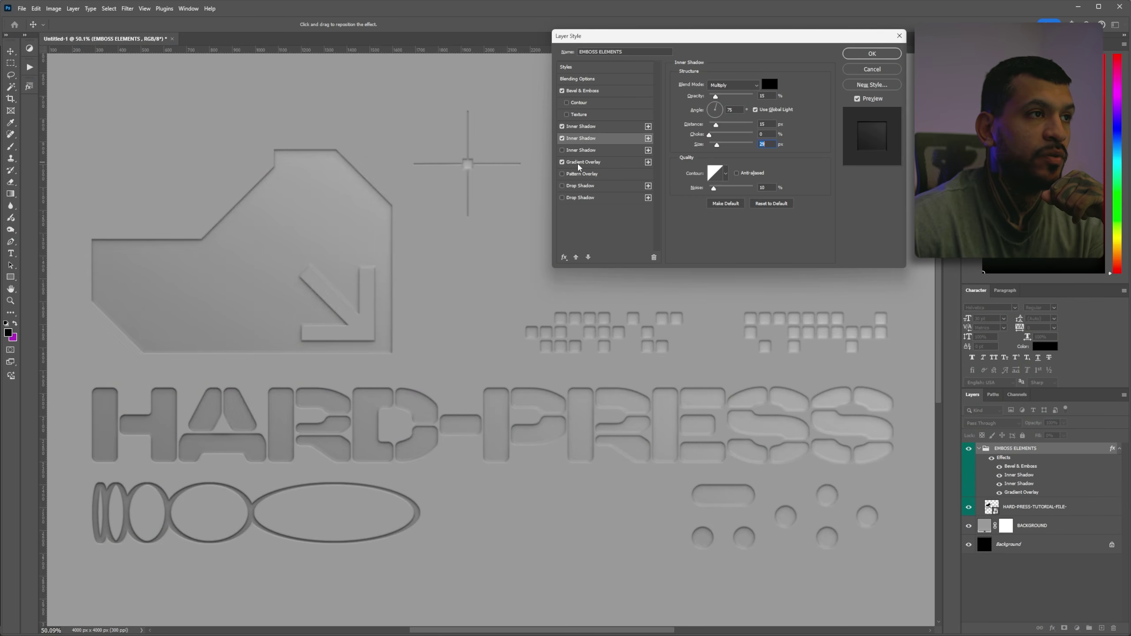
{"action": "left_click", "coordinate": [579, 162]}
{"action": "left_click", "coordinate": [727, 85]}
{"action": "left_click", "coordinate": [727, 84]}
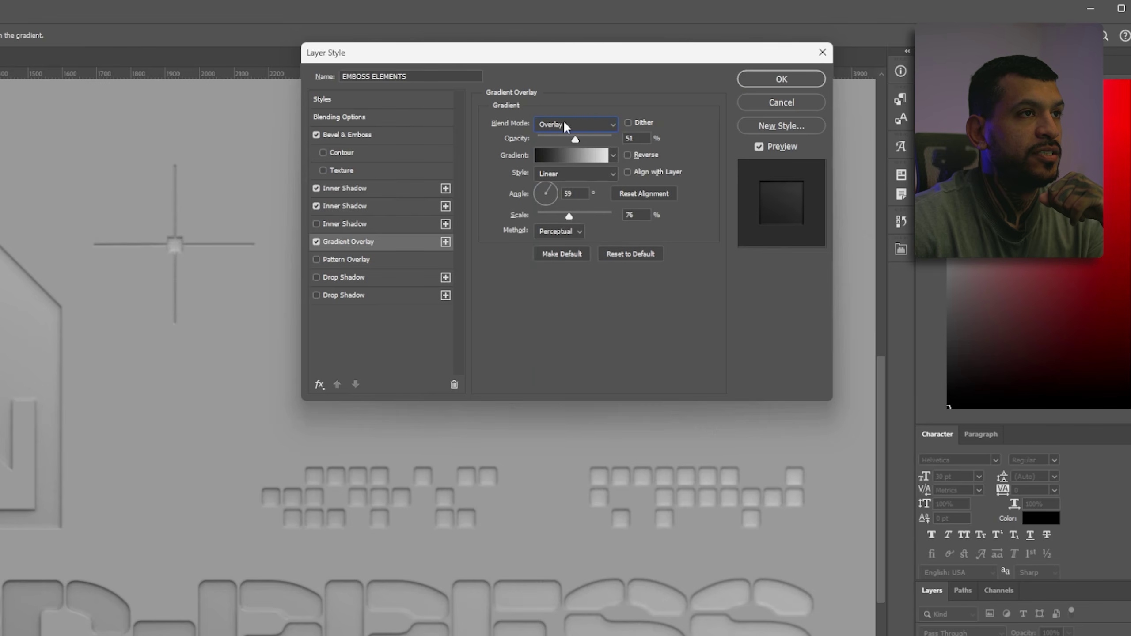
{"action": "double_click", "coordinate": [634, 138]}
{"action": "type", "text": "40"}
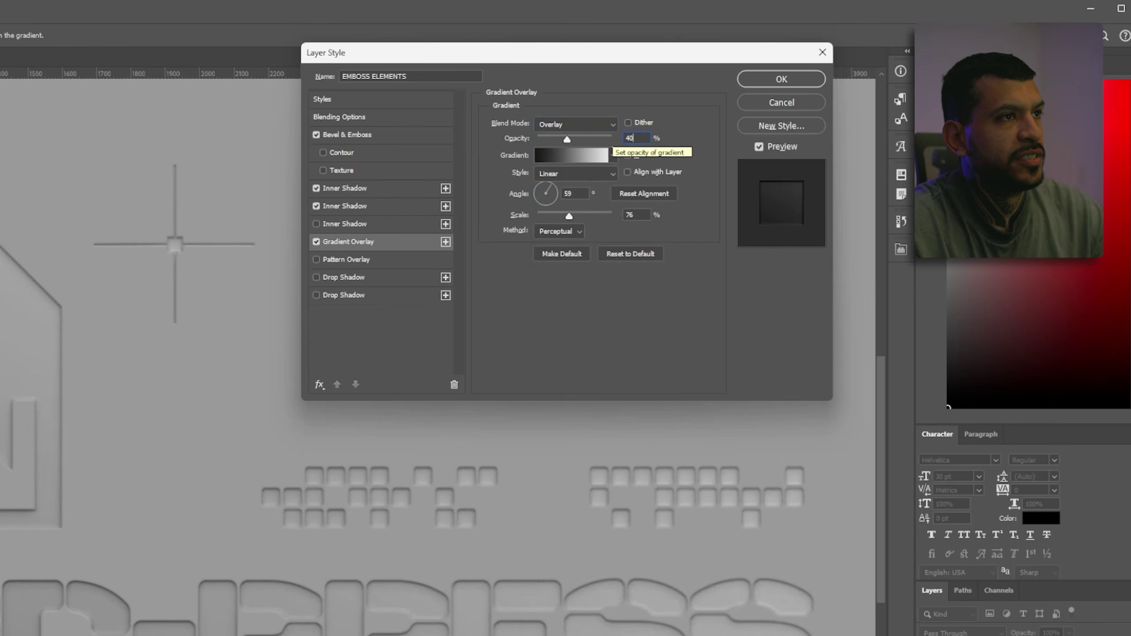
Edit the Gradient Overlay's gradient, setting the dark stop to #2a2a2a and the light stop to a light gray.
{"action": "left_click", "coordinate": [571, 155]}
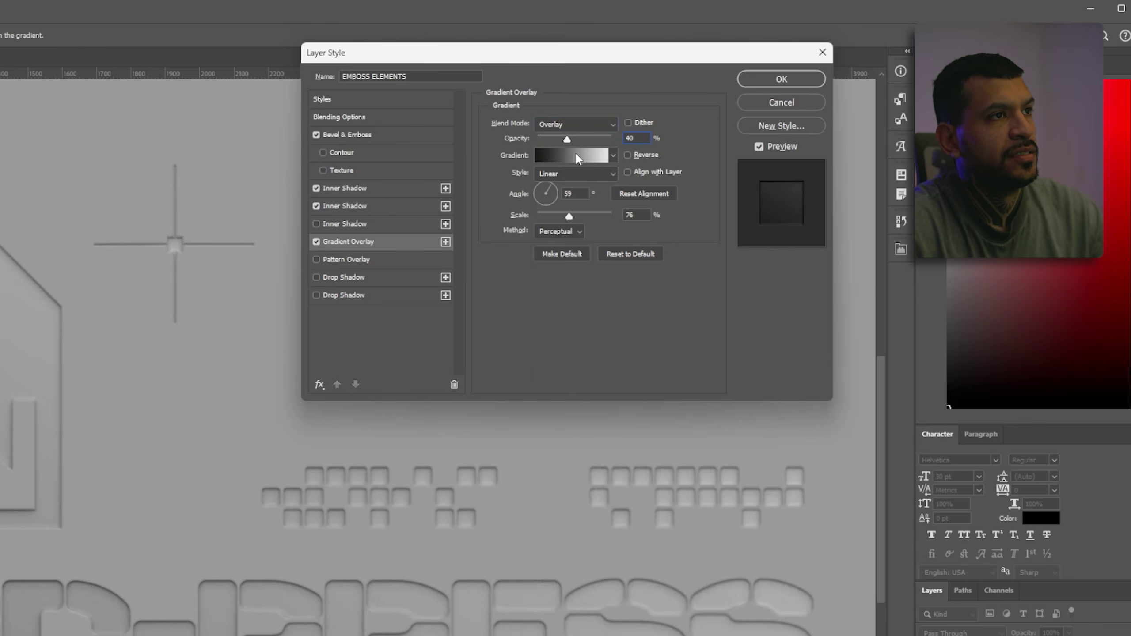
{"action": "left_click_drag", "start_coordinate": [389, 321], "coordinate": [379, 318]}
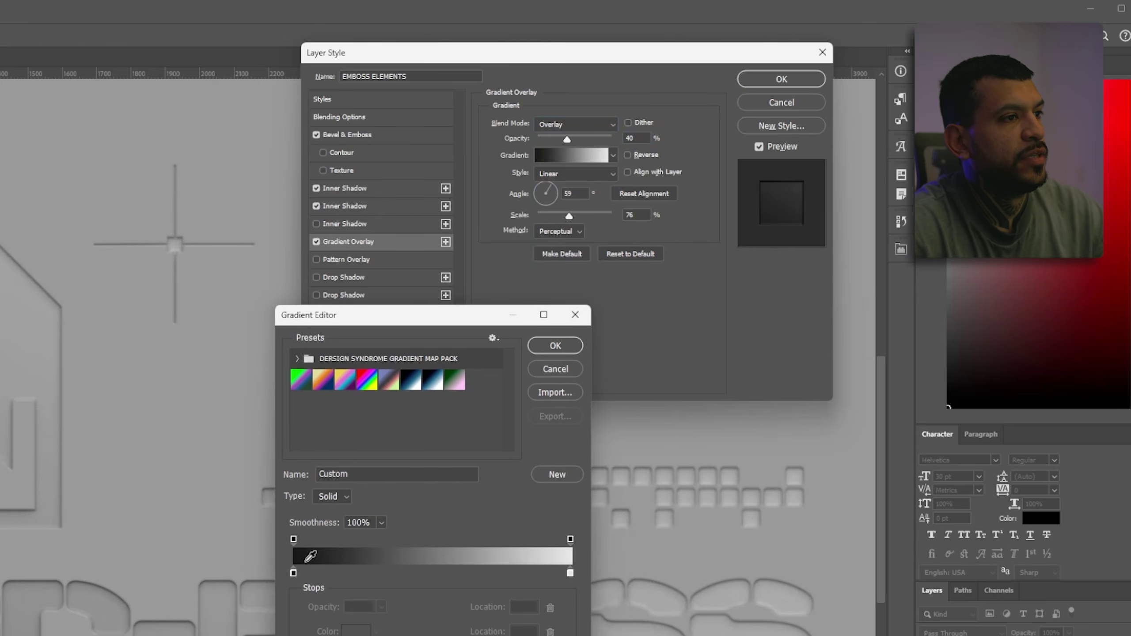
{"action": "double_click", "coordinate": [294, 574]}
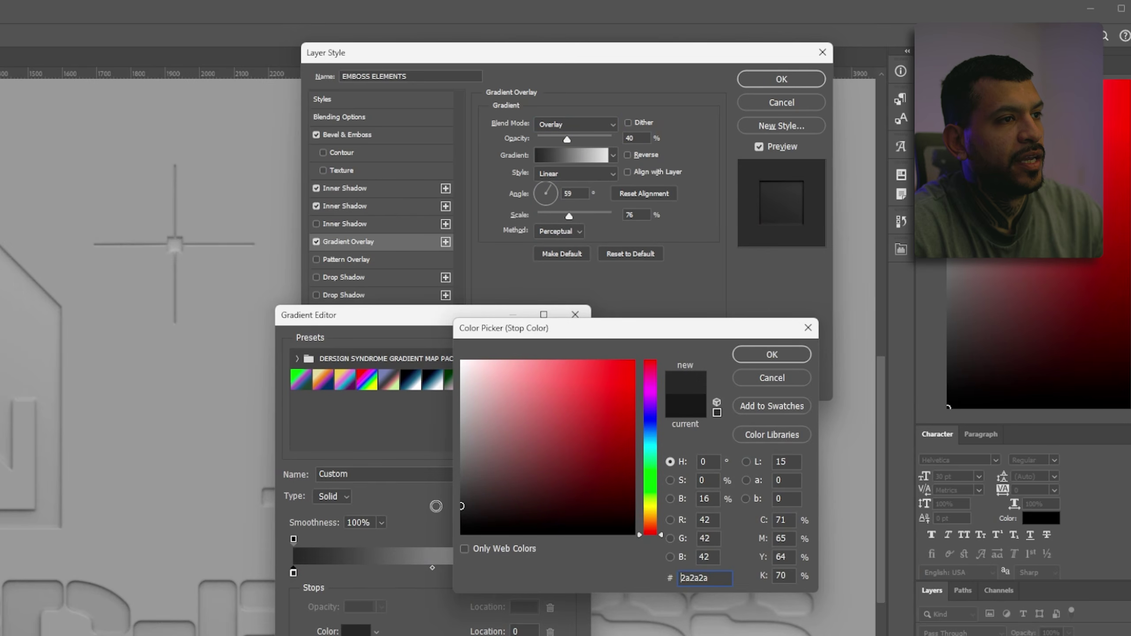
{"action": "left_click", "coordinate": [749, 355]}
{"action": "double_click", "coordinate": [571, 574]}
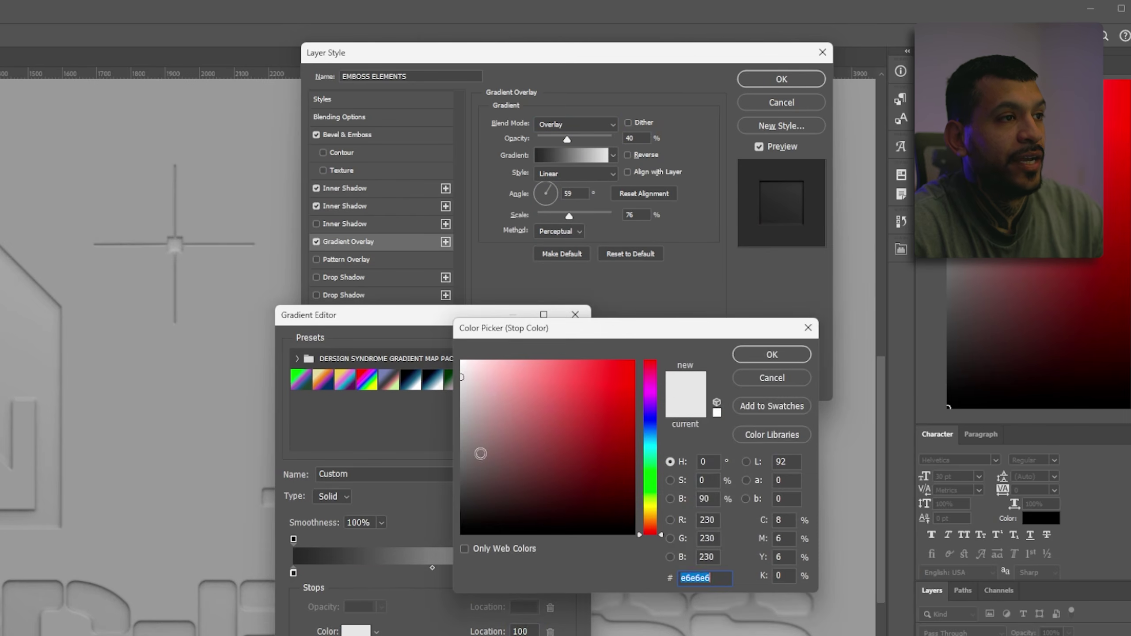
{"action": "left_click_drag", "start_coordinate": [479, 455], "coordinate": [453, 389]}
{"action": "key", "text": "Return"}
{"action": "left_click", "coordinate": [556, 348]}
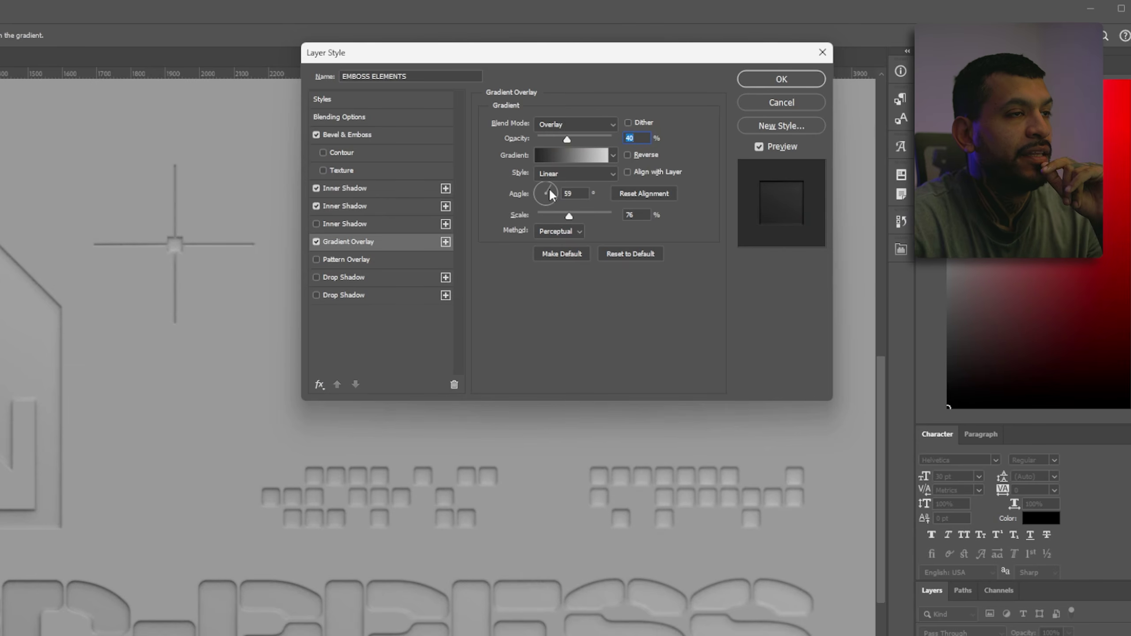
Set the Gradient Overlay's angle to 75° and its scale to 87%, keeping the Perceptual method.
{"action": "double_click", "coordinate": [574, 192]}
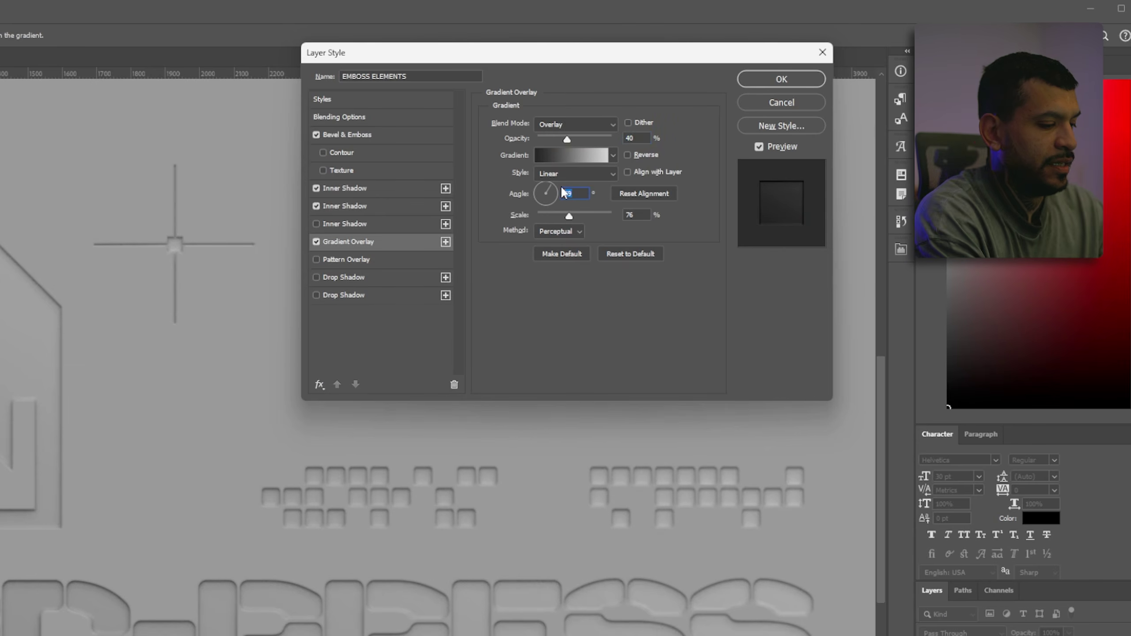
{"action": "type", "text": "75"}
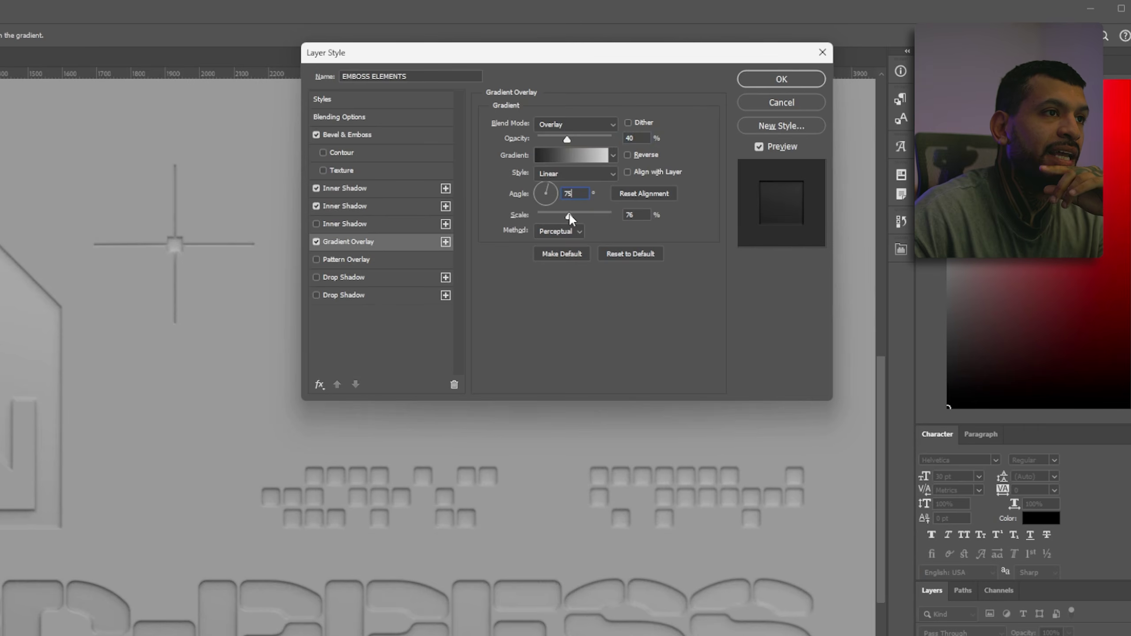
{"action": "mouse_move", "coordinate": [569, 214]}
{"action": "left_mouse_down"}
{"action": "mouse_move", "coordinate": [580, 213]}
{"action": "mouse_move", "coordinate": [540, 216]}
{"action": "left_mouse_up"}
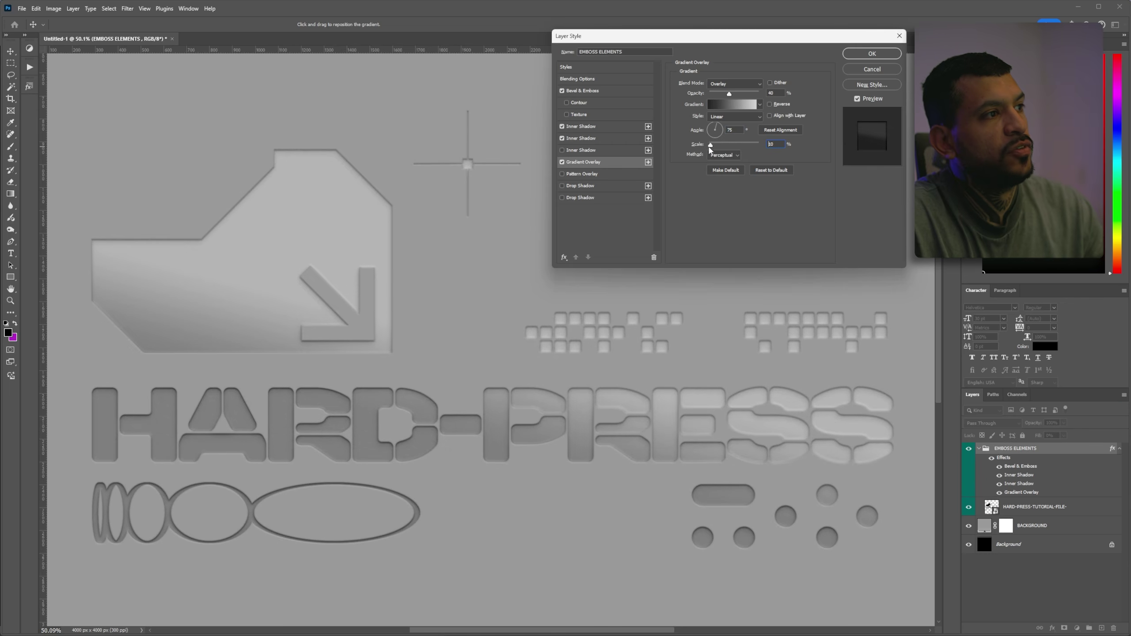
{"action": "left_click_drag", "start_coordinate": [709, 150], "coordinate": [731, 149]}
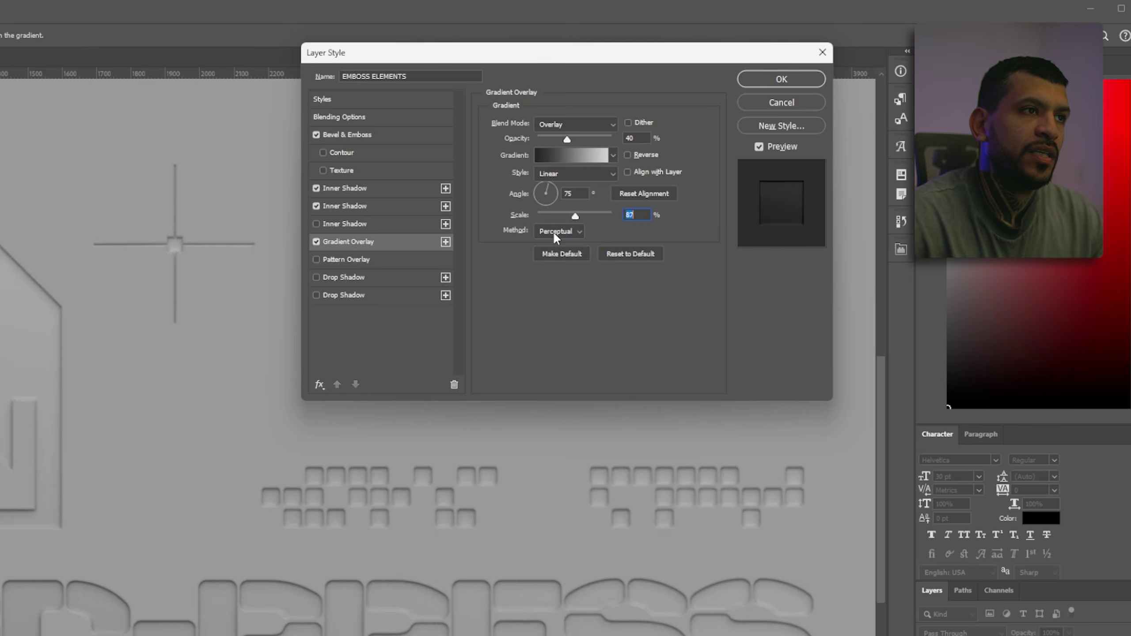
{"action": "left_click", "coordinate": [728, 156]}
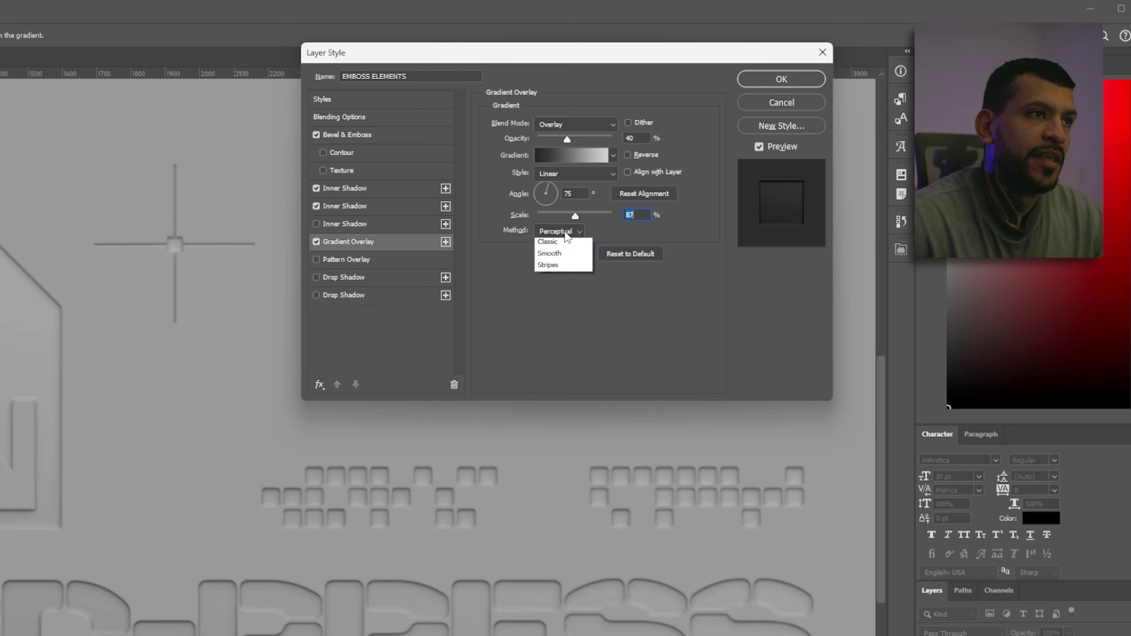
{"action": "left_click", "coordinate": [547, 243]}
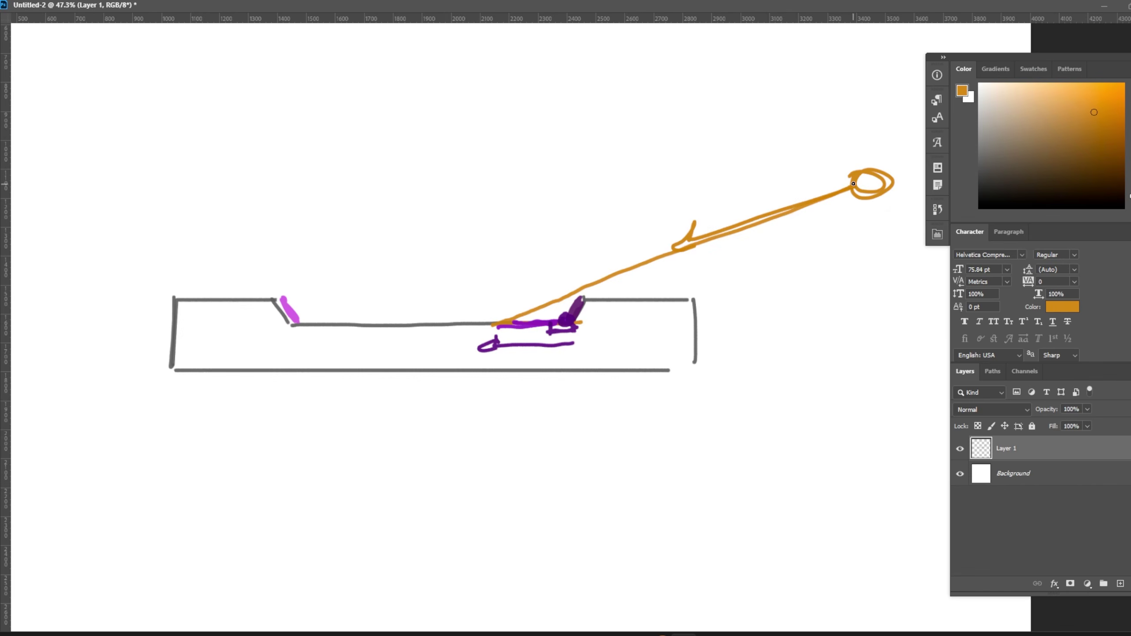
In the Untitled-2 diagram, draw an orange light ray reflecting off the pink recess edge, with a pink arrow pointing inward beneath it.
{"action": "mouse_move", "coordinate": [854, 183]}
{"action": "left_mouse_down"}
{"action": "mouse_move", "coordinate": [552, 229]}
{"action": "mouse_move", "coordinate": [290, 301]}
{"action": "left_mouse_up"}
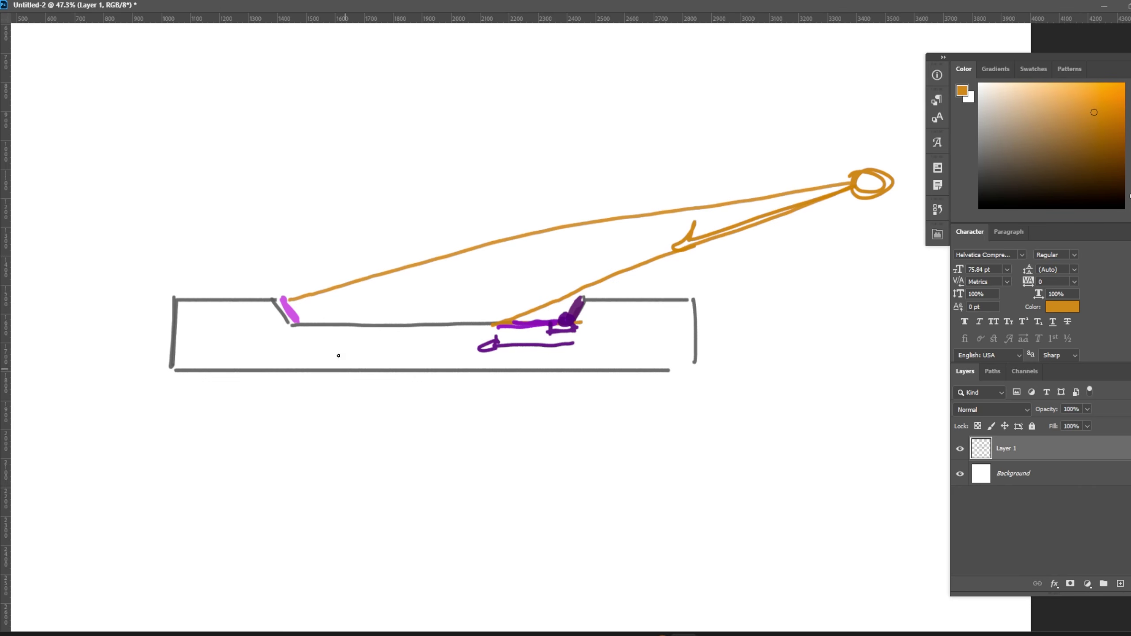
{"action": "left_click_drag", "start_coordinate": [283, 298], "coordinate": [393, 319]}
{"action": "left_click", "coordinate": [293, 311], "text": "alt"}
{"action": "left_click_drag", "start_coordinate": [296, 336], "coordinate": [376, 332]}
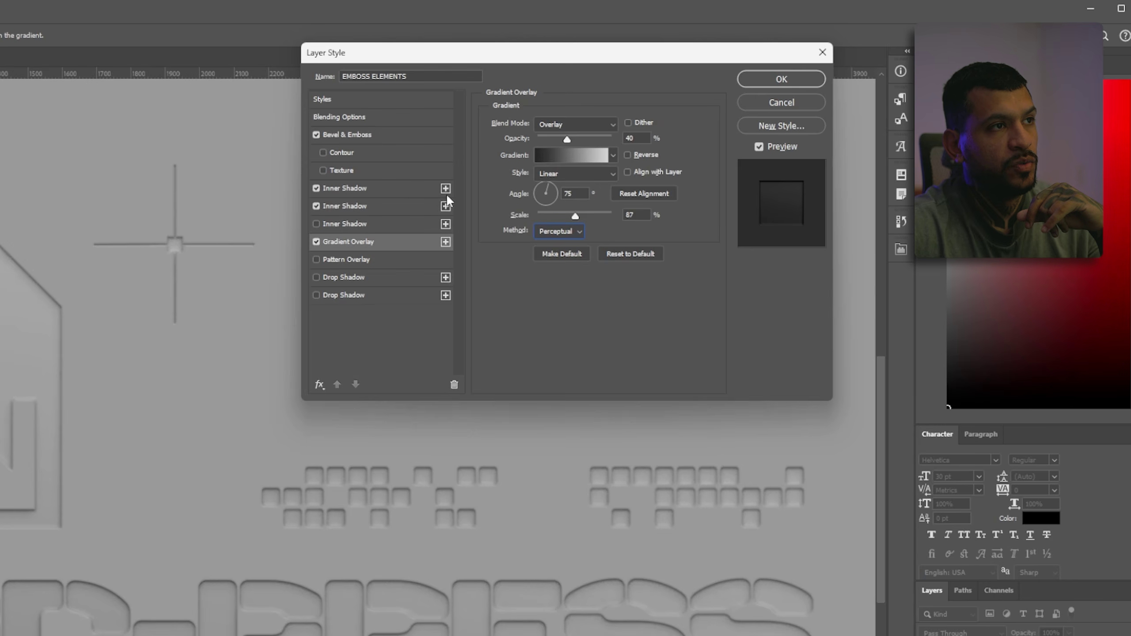
Enable the third Inner Shadow on the EMBOSS ELEMENTS group, keeping white Screen blending, and set its opacity to 12%.
{"action": "left_click", "coordinate": [316, 224]}
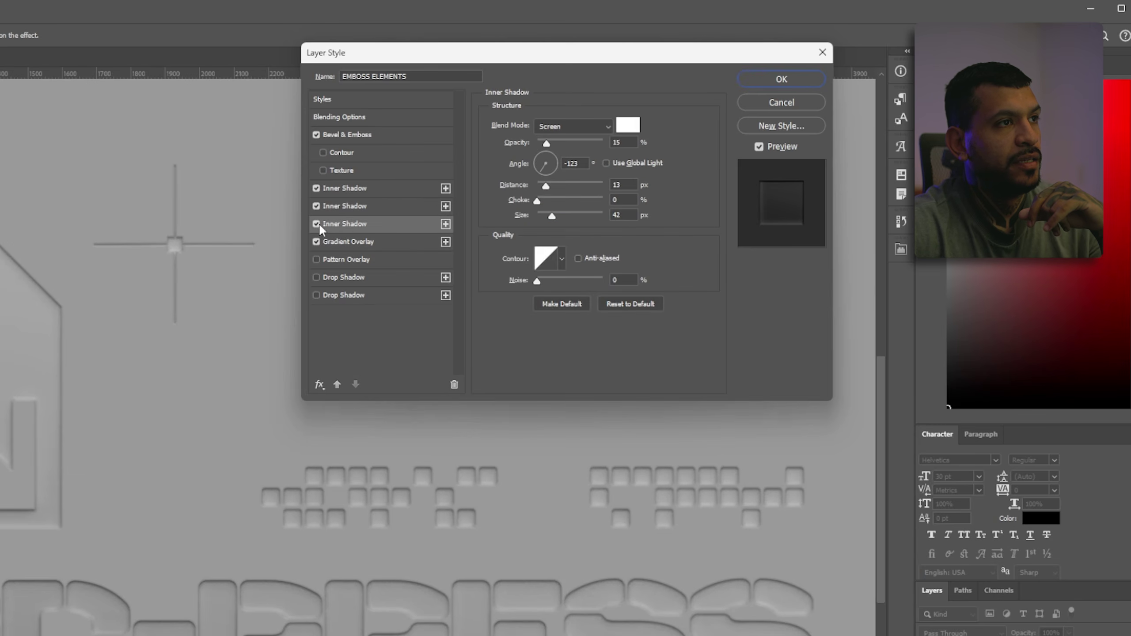
{"action": "left_click", "coordinate": [580, 126]}
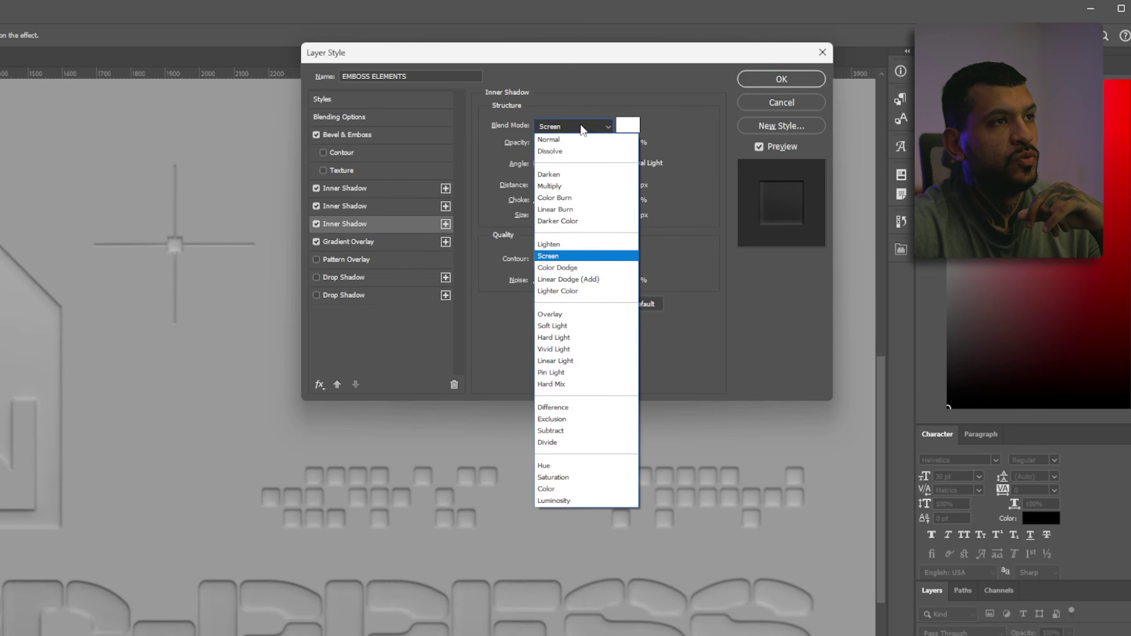
{"action": "left_click", "coordinate": [579, 126]}
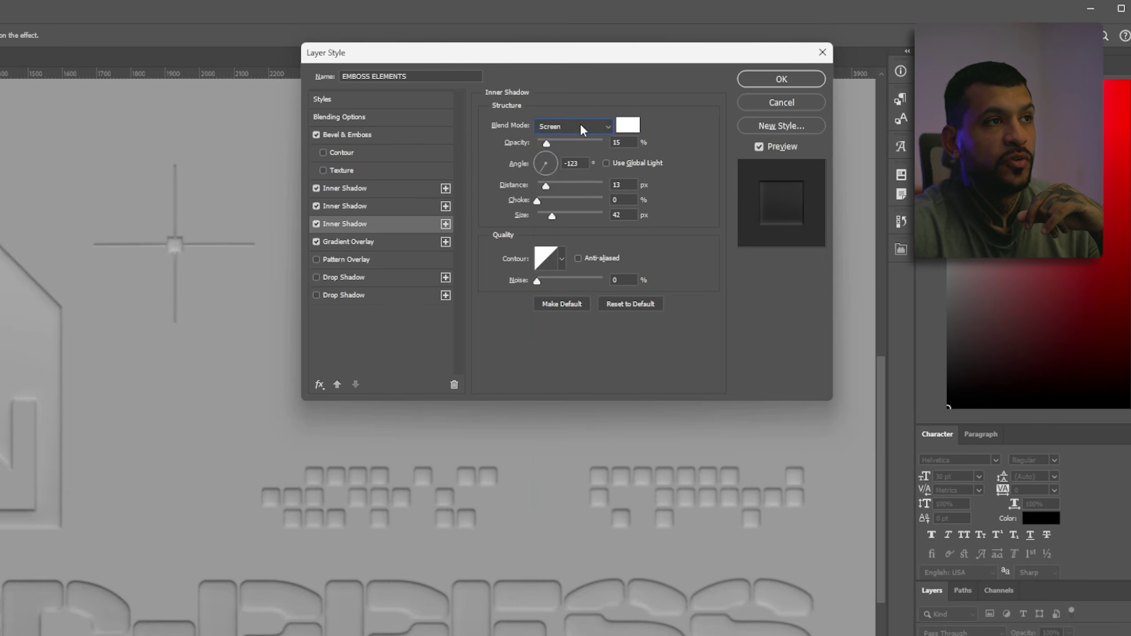
{"action": "double_click", "coordinate": [623, 144]}
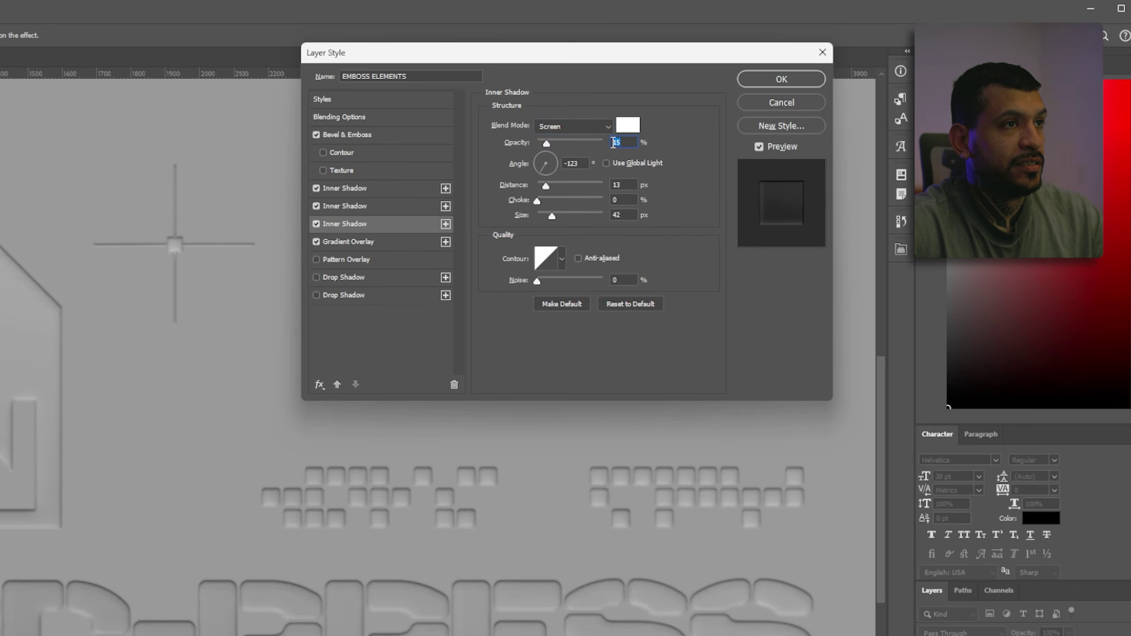
{"action": "left_click", "coordinate": [337, 207]}
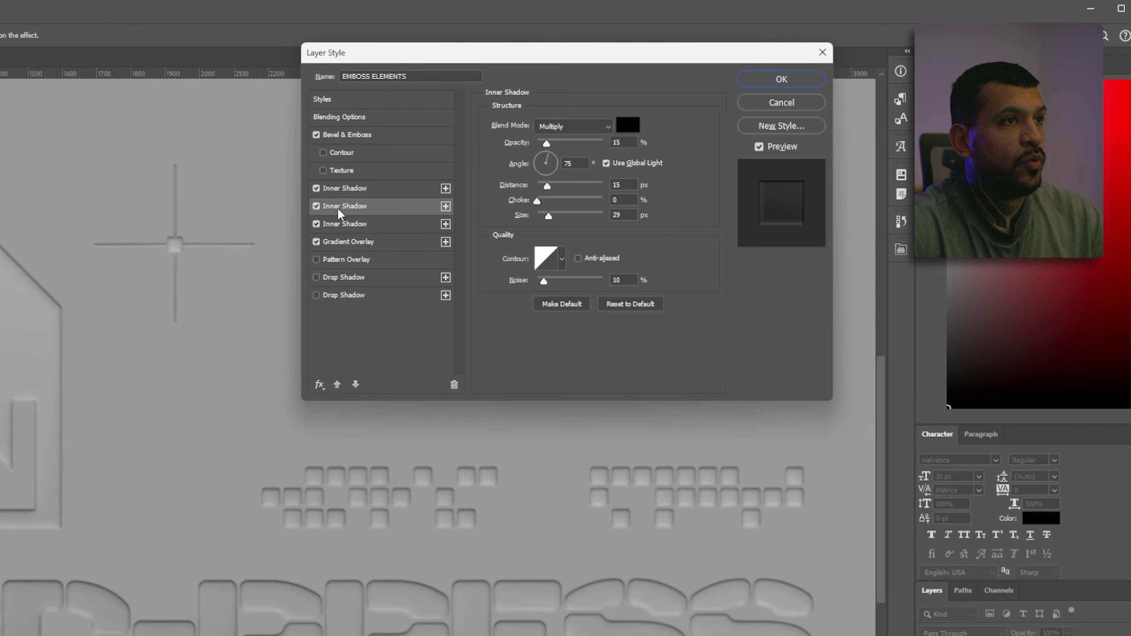
{"action": "left_click", "coordinate": [338, 224]}
{"action": "double_click", "coordinate": [622, 143]}
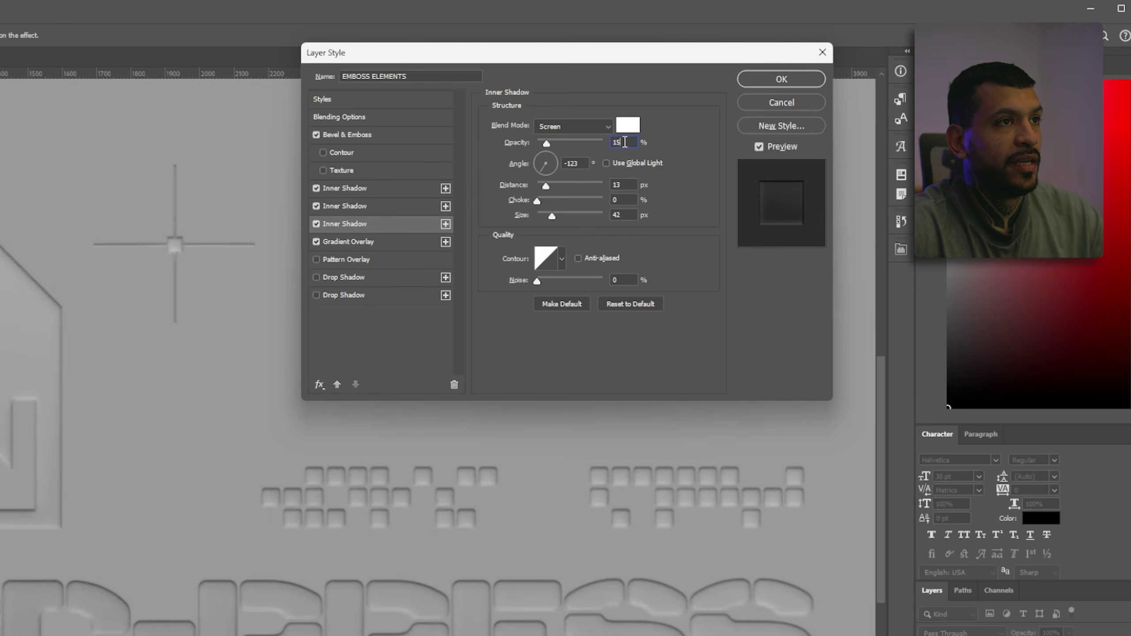
{"action": "type", "text": "2"}
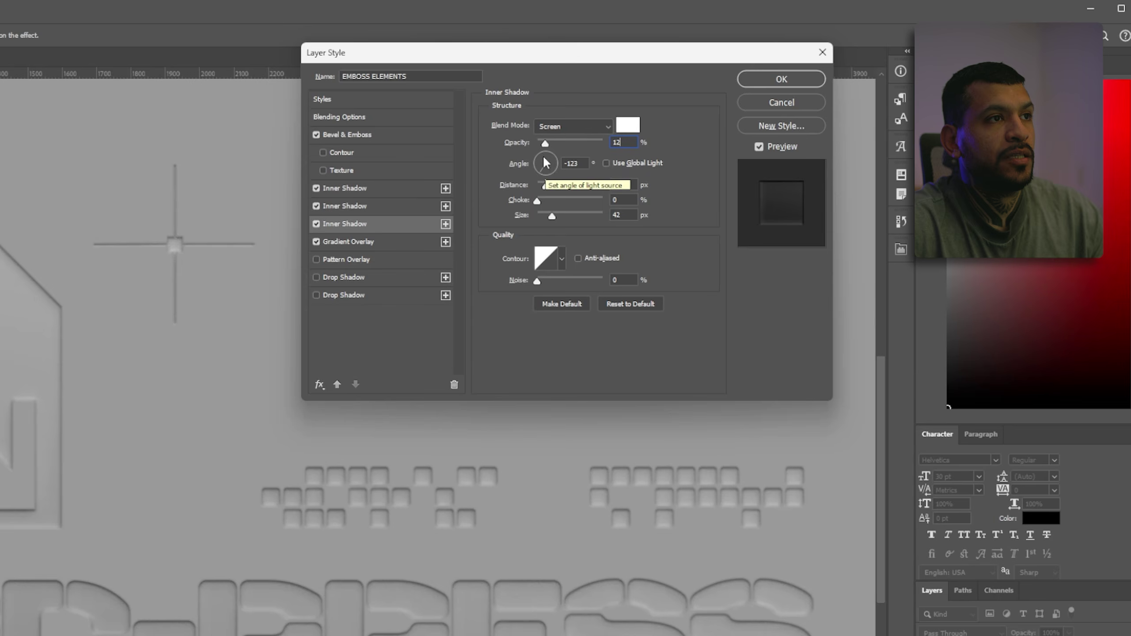
Set the third Inner Shadow's angle to -110° and its size to 25 px.
{"action": "left_click", "coordinate": [538, 162]}
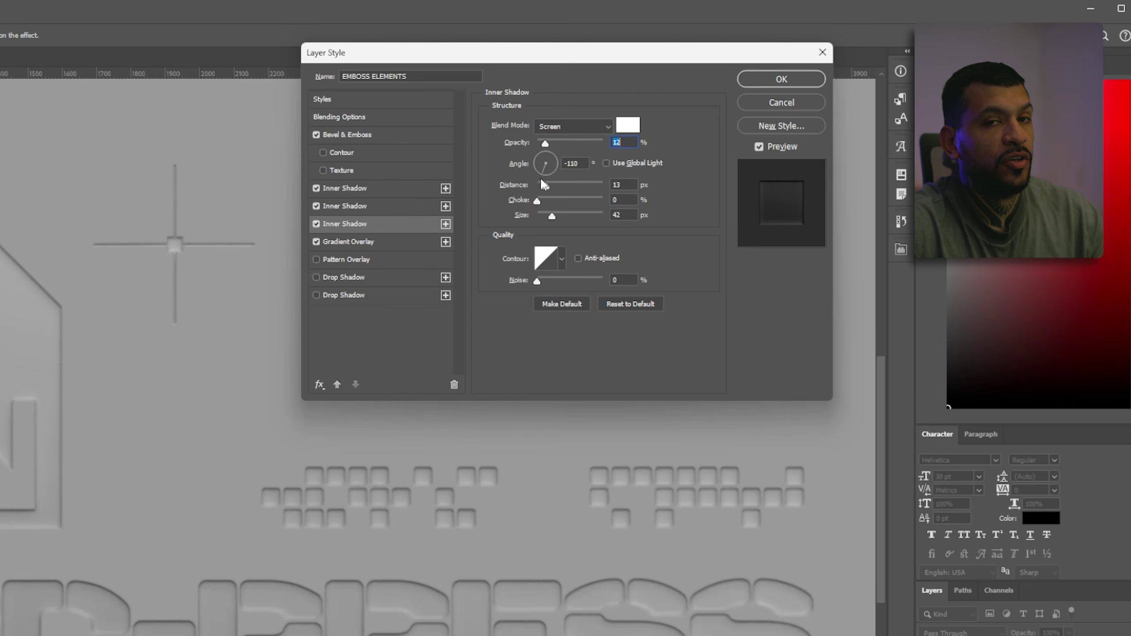
{"action": "key", "text": "Tab"}
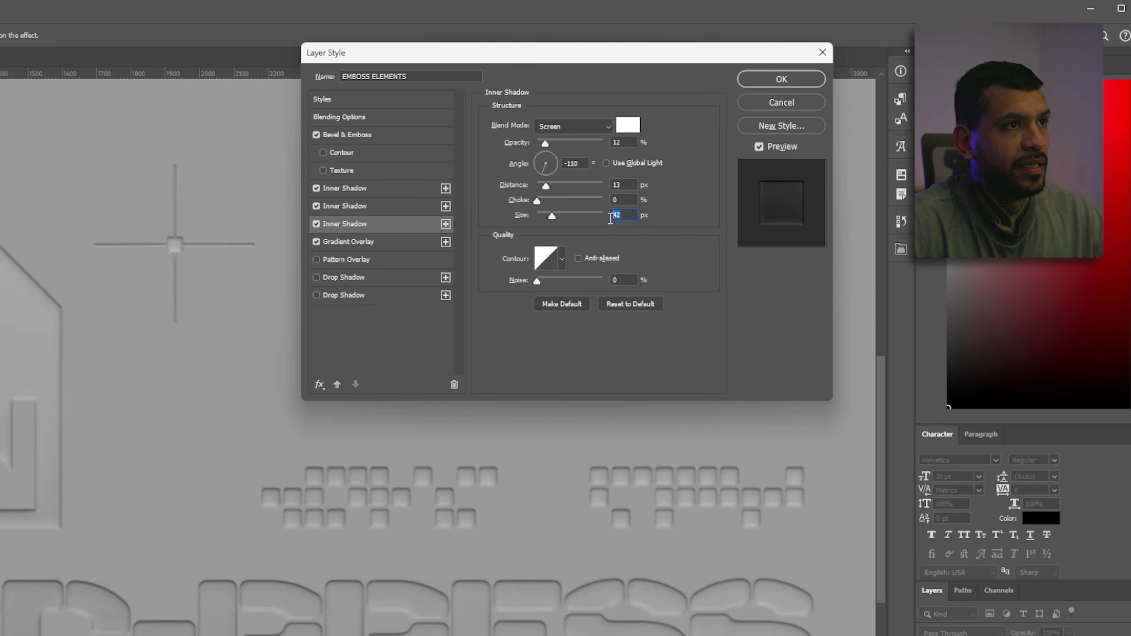
{"action": "type", "text": "25"}
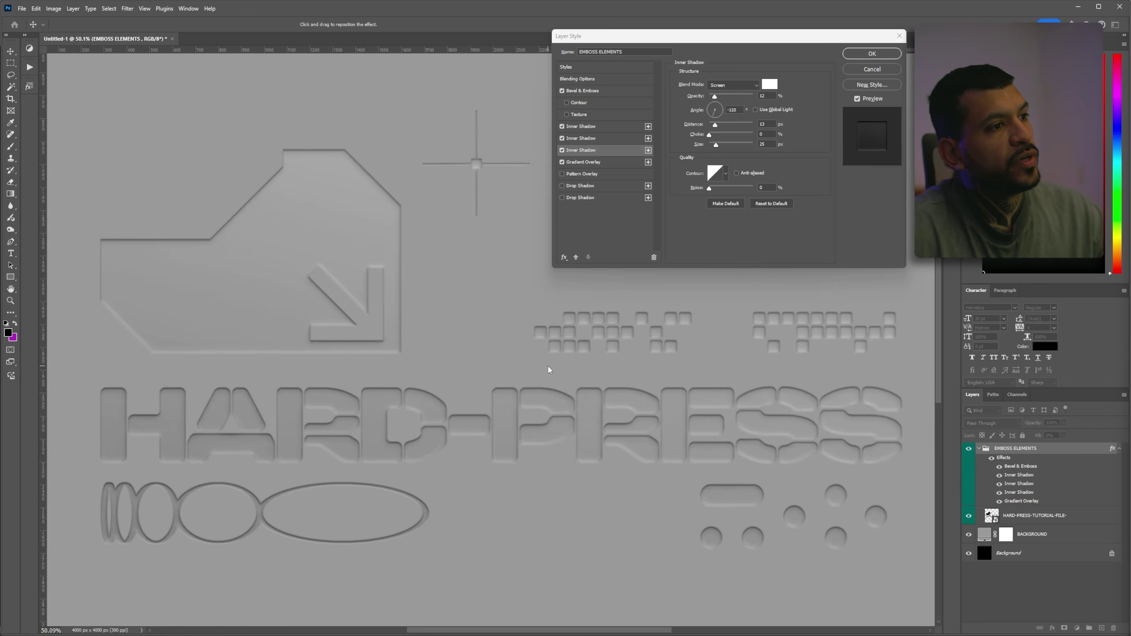
{"action": "scroll", "coordinate": [550, 368], "scroll_direction": "up", "scroll_amount": 3}
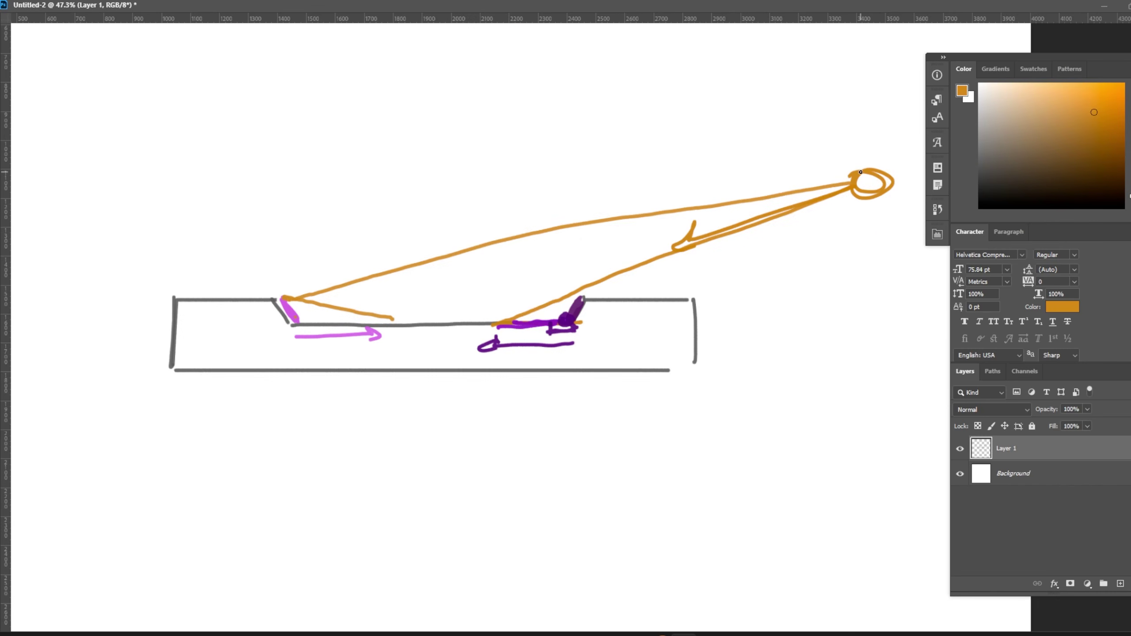
In the Untitled-2 diagram, draw another orange ray from the light source to the flat surface just outside the pink recess edge.
{"action": "mouse_move", "coordinate": [838, 176]}
{"action": "left_mouse_down"}
{"action": "mouse_move", "coordinate": [653, 189]}
{"action": "mouse_move", "coordinate": [332, 262]}
{"action": "left_mouse_up"}
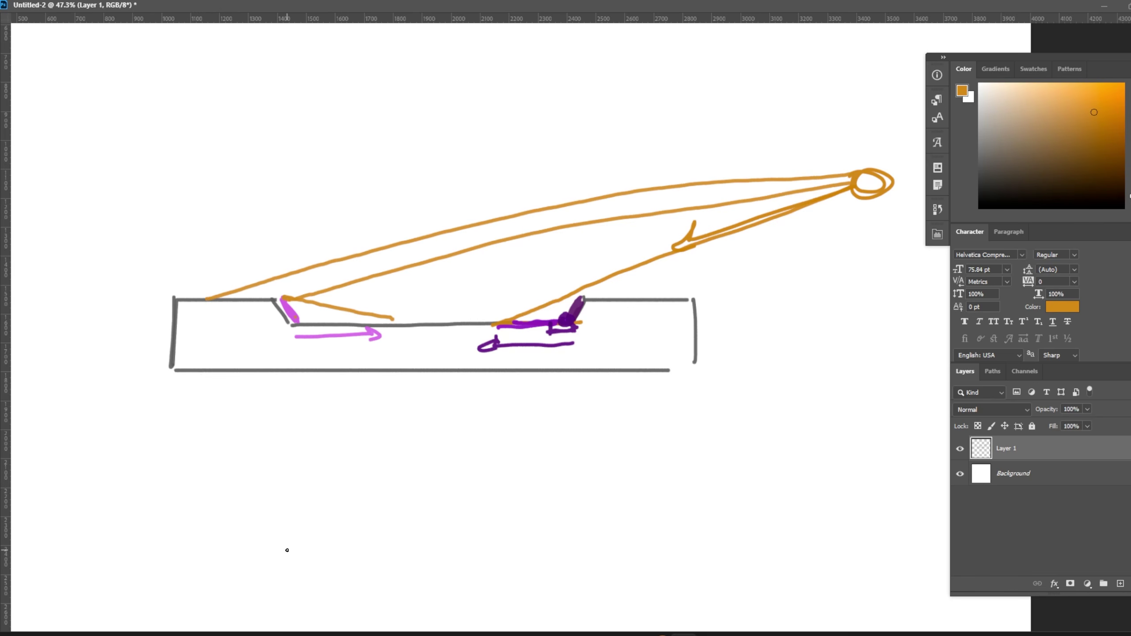
{"action": "left_click", "coordinate": [1130, 110]}
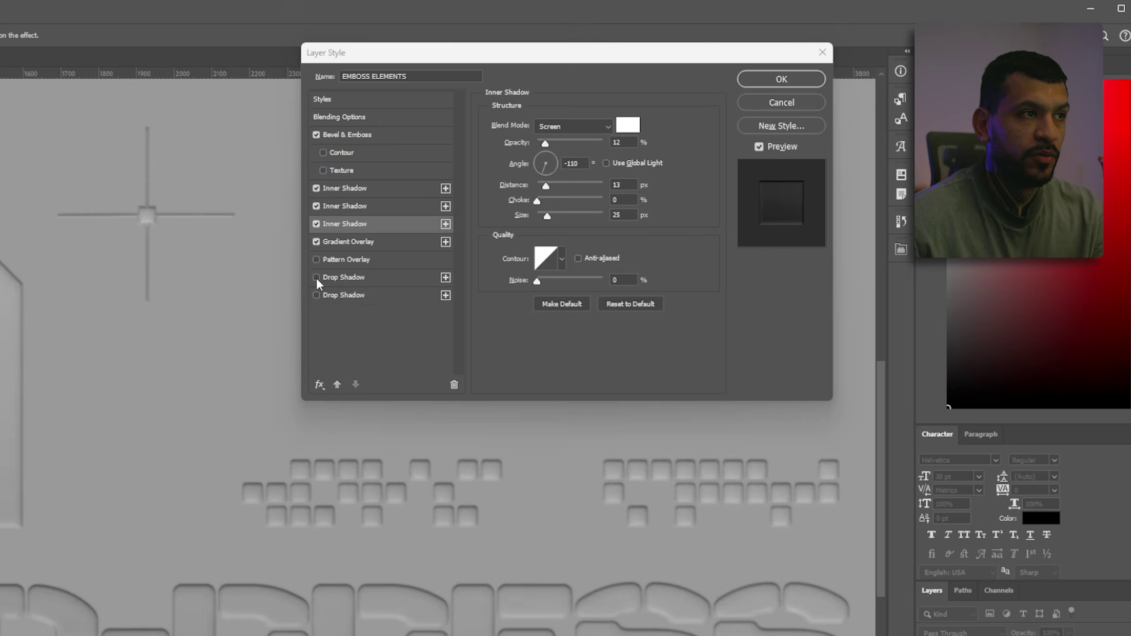
Enable the first Drop Shadow on EMBOSS ELEMENTS with white color and Linear Dodge (Add) blending.
{"action": "left_click", "coordinate": [571, 186]}
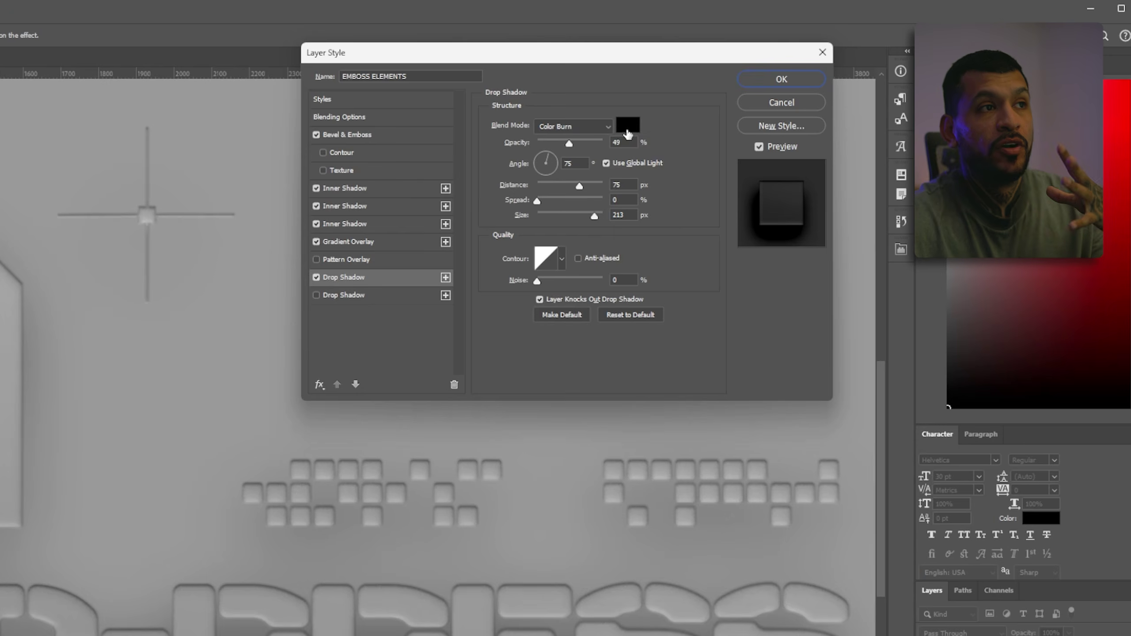
{"action": "left_click", "coordinate": [770, 84]}
{"action": "left_click", "coordinate": [660, 241]}
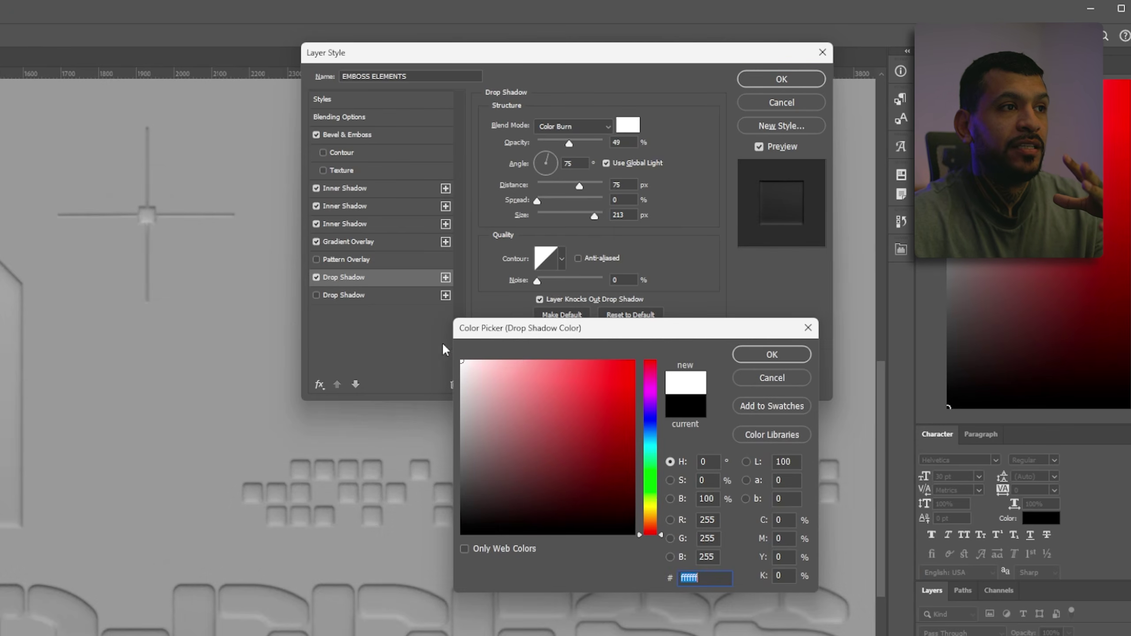
{"action": "left_click", "coordinate": [760, 357]}
{"action": "left_click", "coordinate": [589, 128]}
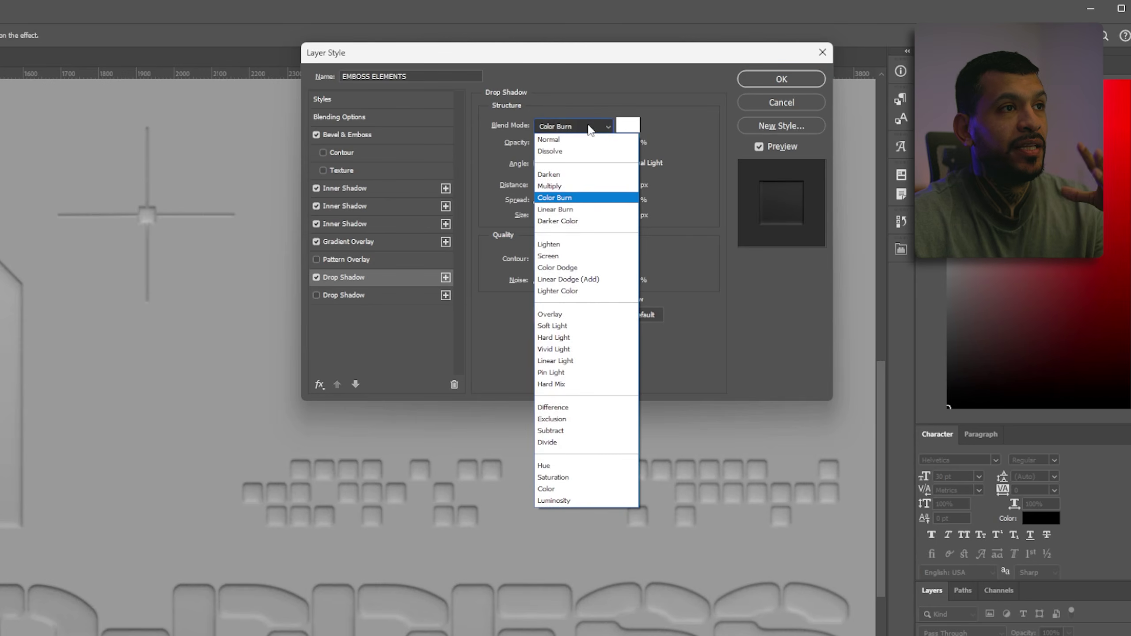
{"action": "left_click", "coordinate": [586, 280]}
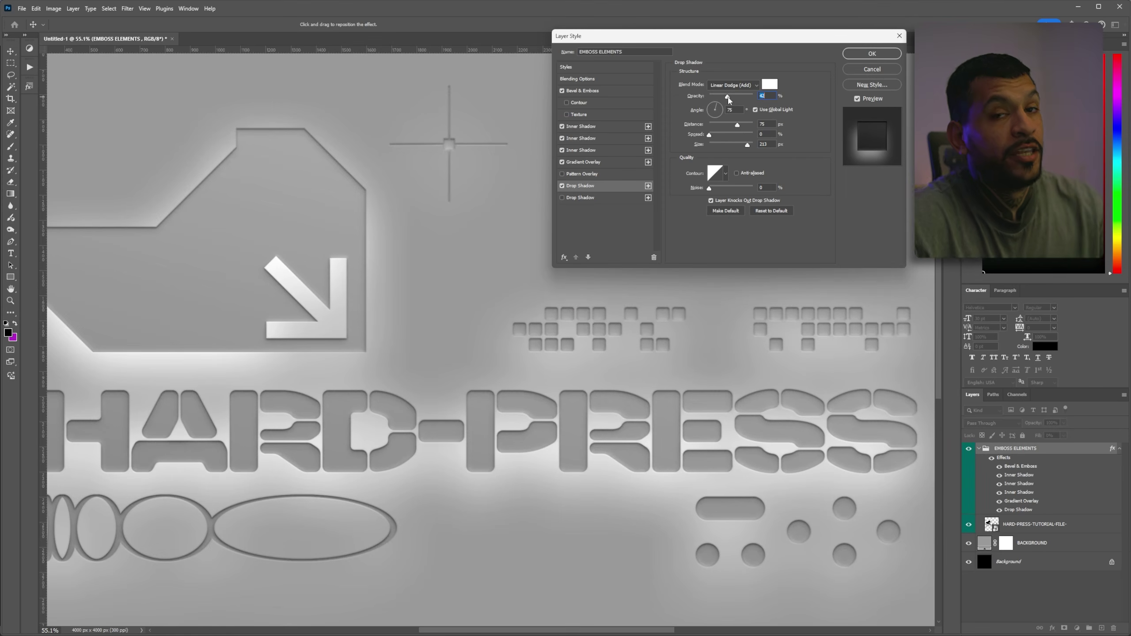
Set the Drop Shadow's opacity to 6% and both its distance and size to 5 px.
{"action": "left_click", "coordinate": [622, 143]}
{"action": "scroll", "coordinate": [623, 143], "scroll_direction": "down", "scroll_amount": 7}
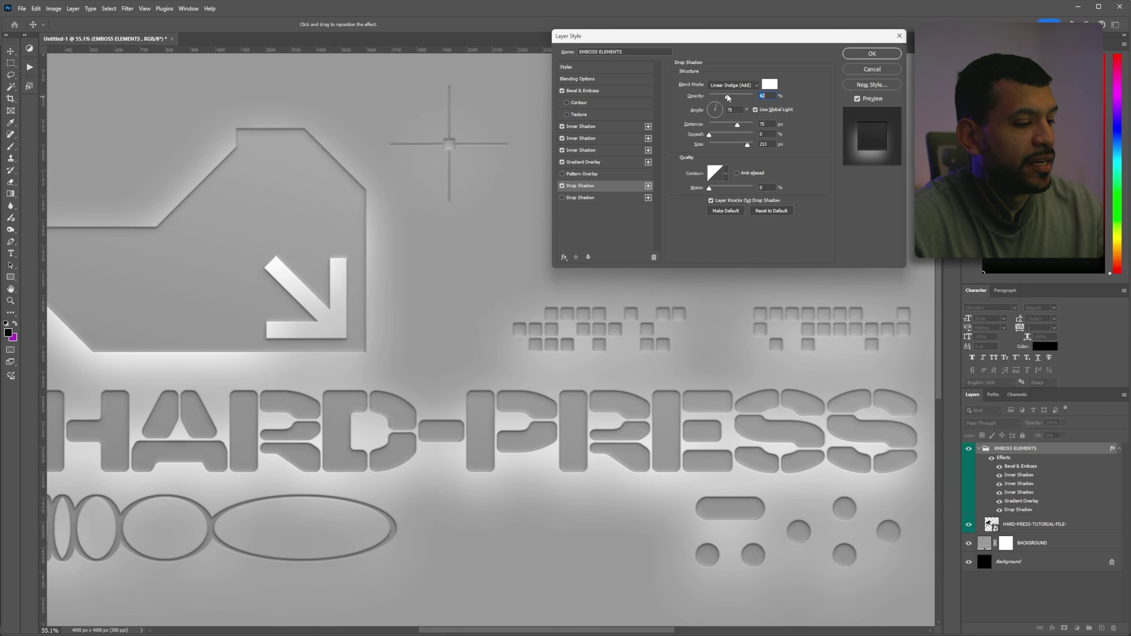
{"action": "type", "text": "6"}
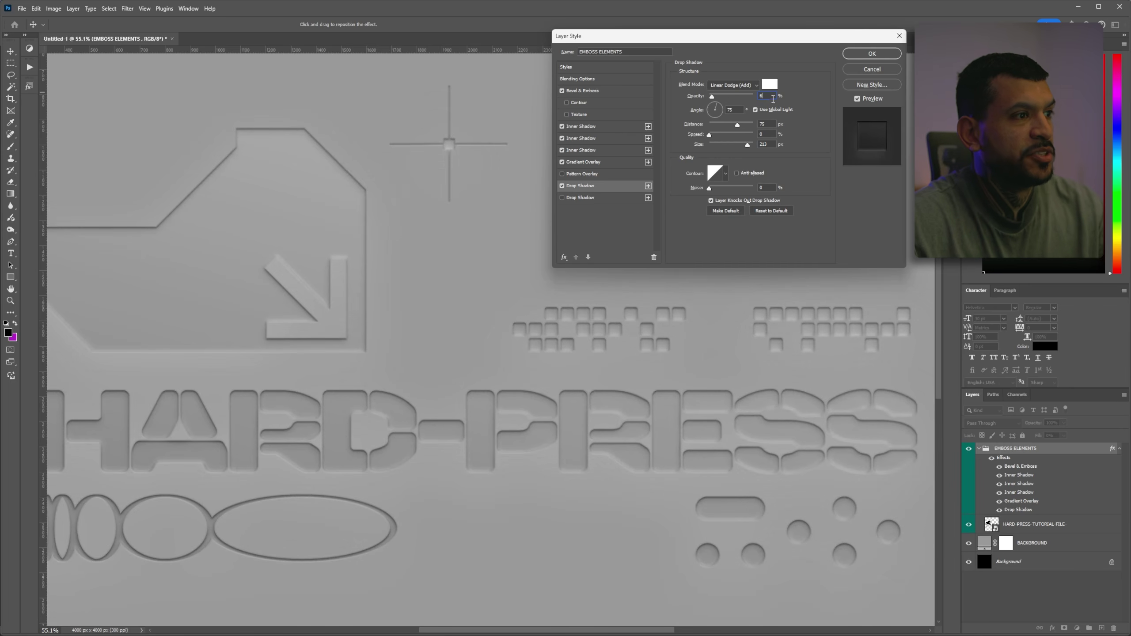
{"action": "key", "text": "Tab"}
{"action": "key", "text": "Tab"}
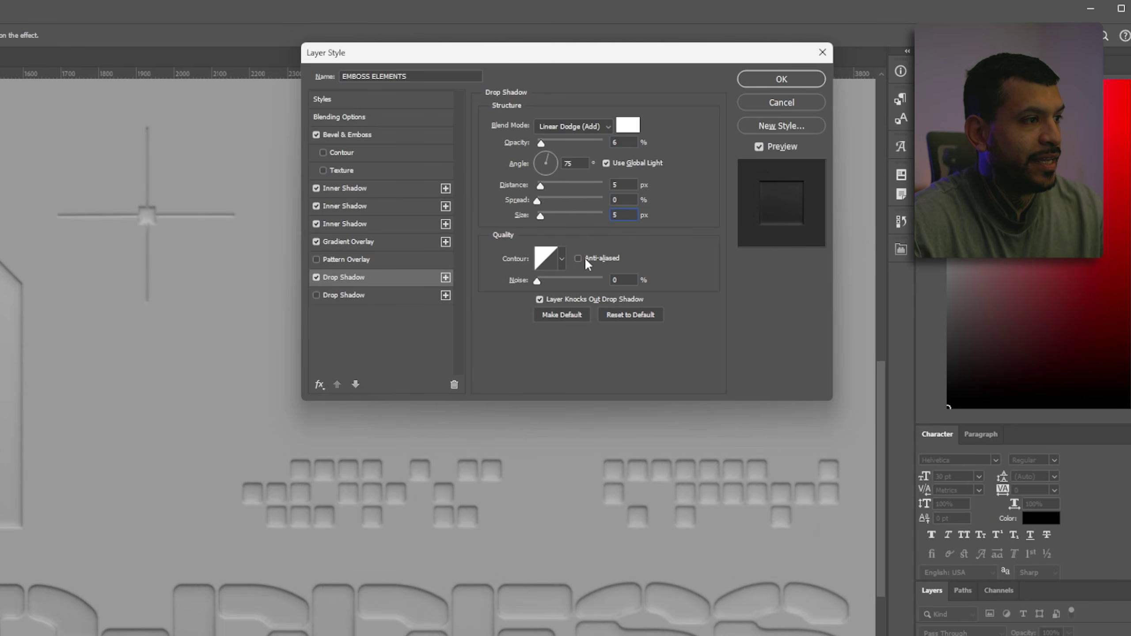
{"action": "key", "text": "alt"}
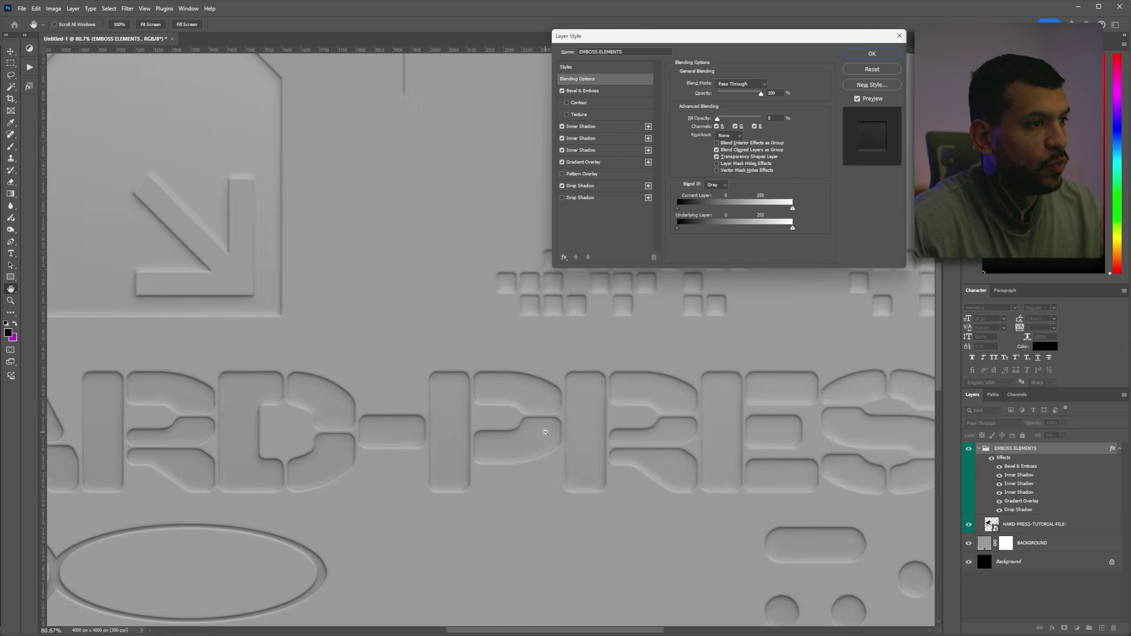
{"action": "scroll", "coordinate": [493, 480], "scroll_direction": "up", "scroll_amount": 3}
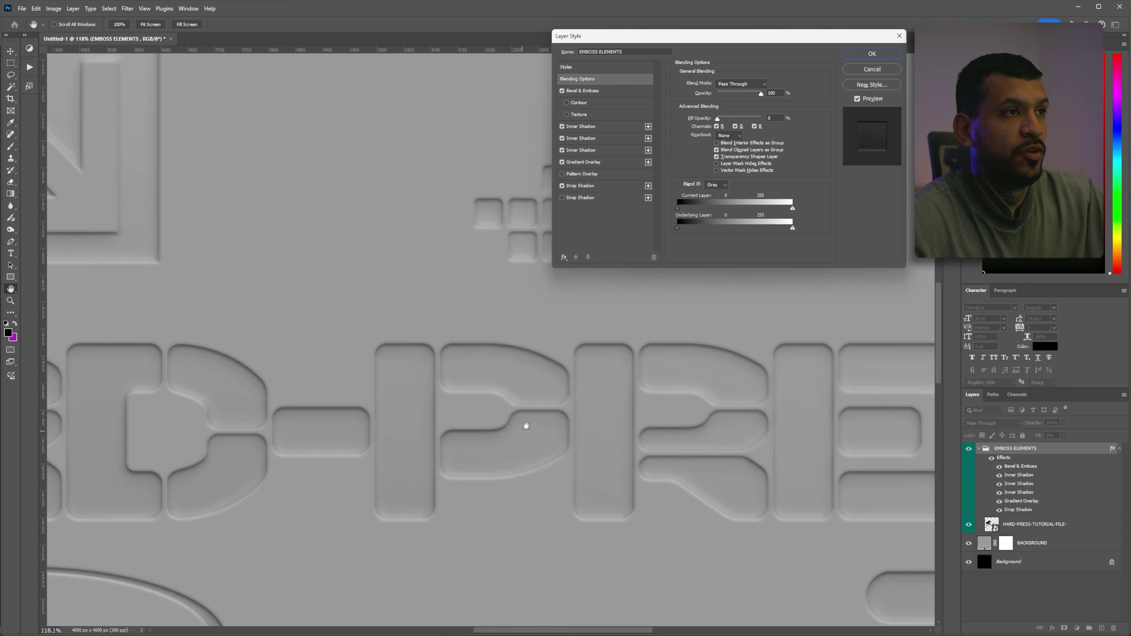
Enable the second Drop Shadow on EMBOSS ELEMENTS, set its distance to 10 px, and apply the layer style.
{"action": "left_click", "coordinate": [580, 185]}
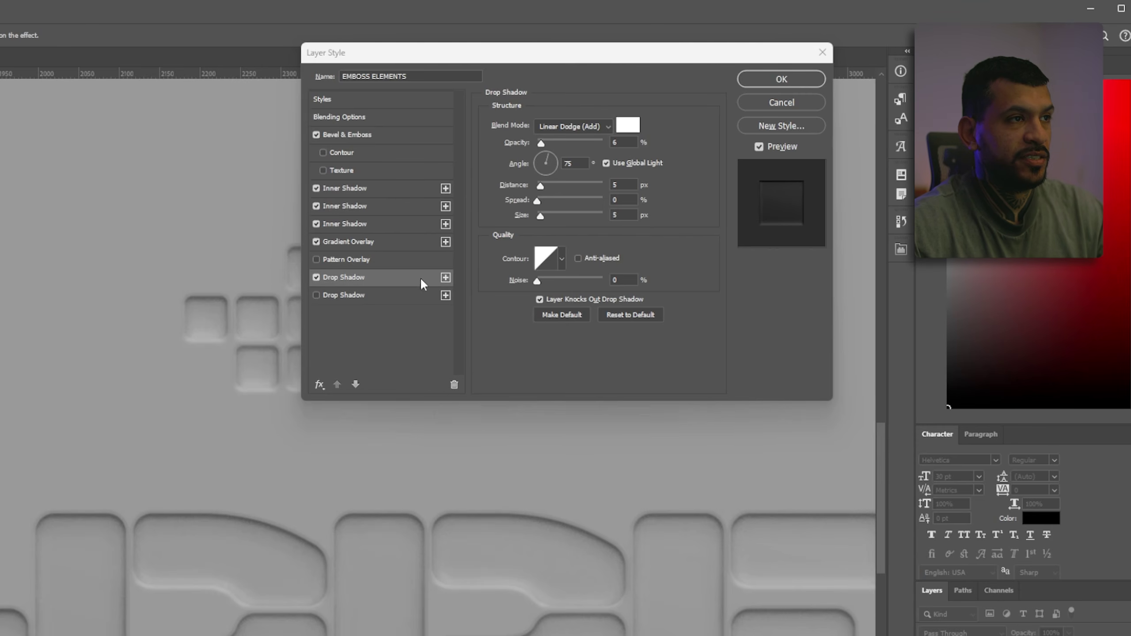
{"action": "left_click", "coordinate": [316, 295]}
{"action": "left_click", "coordinate": [343, 296]}
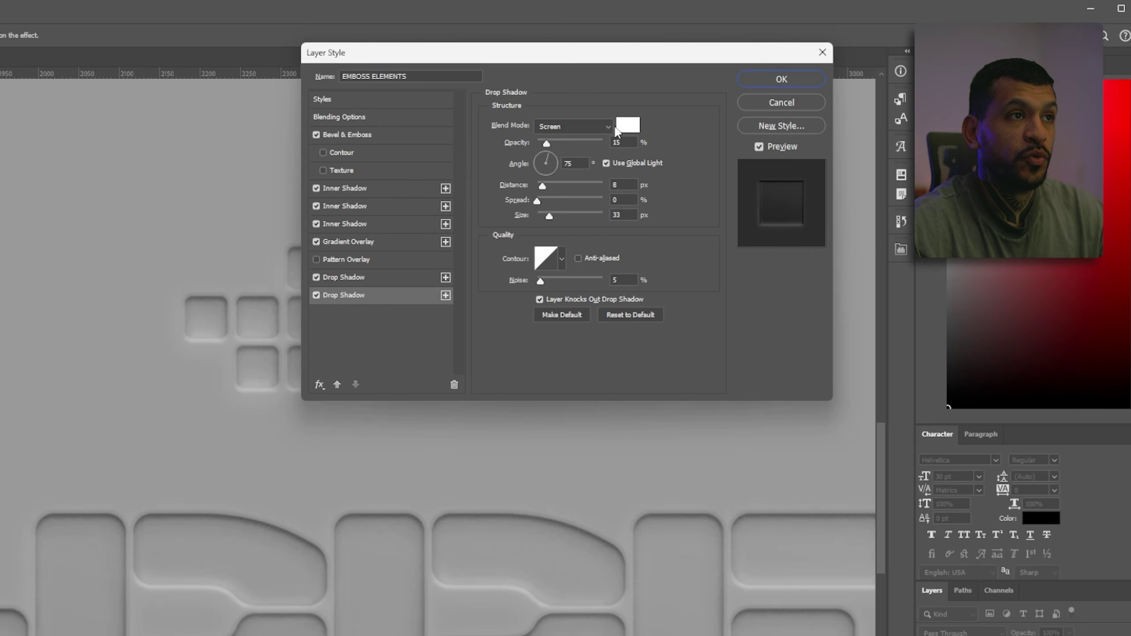
{"action": "left_click", "coordinate": [623, 143]}
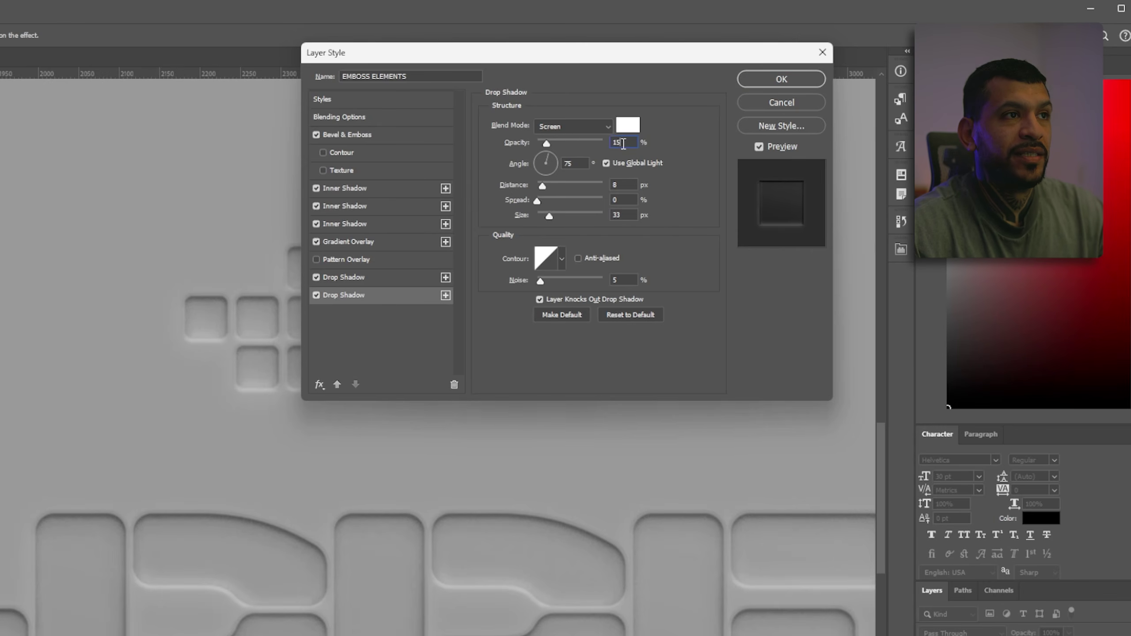
{"action": "left_click", "coordinate": [550, 182]}
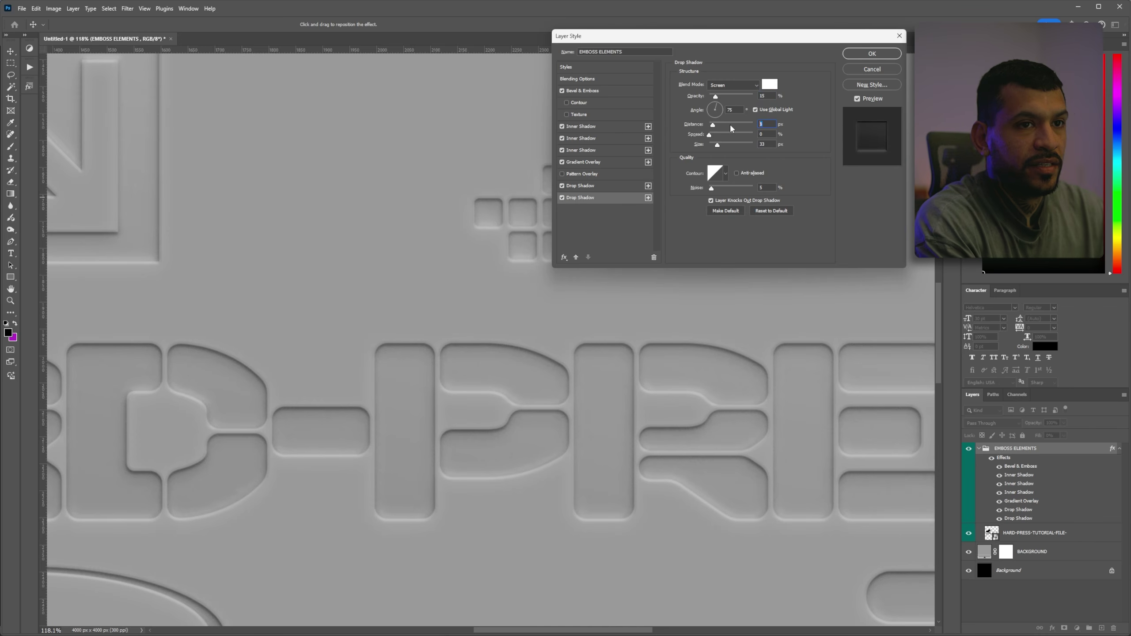
{"action": "type", "text": "10"}
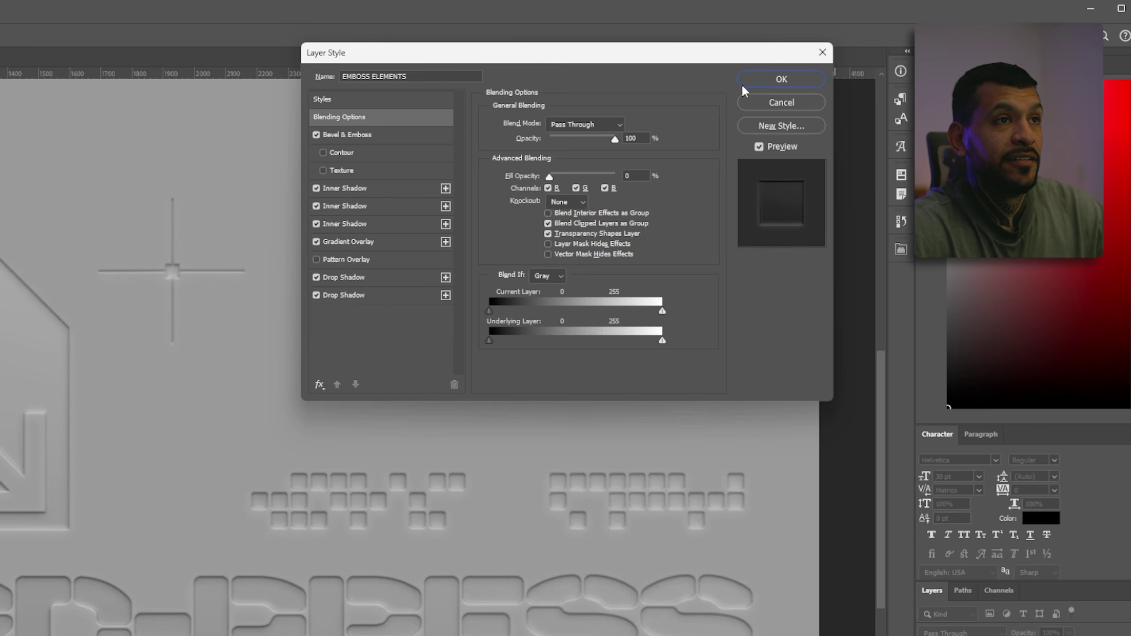
{"action": "left_click", "coordinate": [759, 85]}
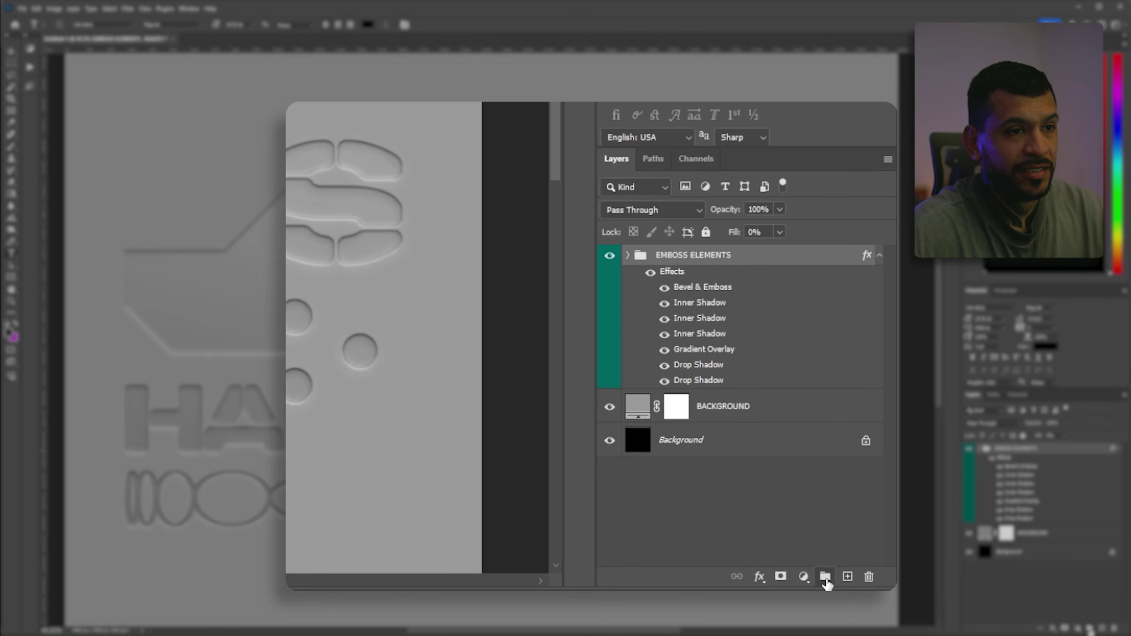
Create a layer group named TEXTURE above EMBOSS ELEMENTS and give it a red color label.
{"action": "left_click", "coordinate": [826, 578]}
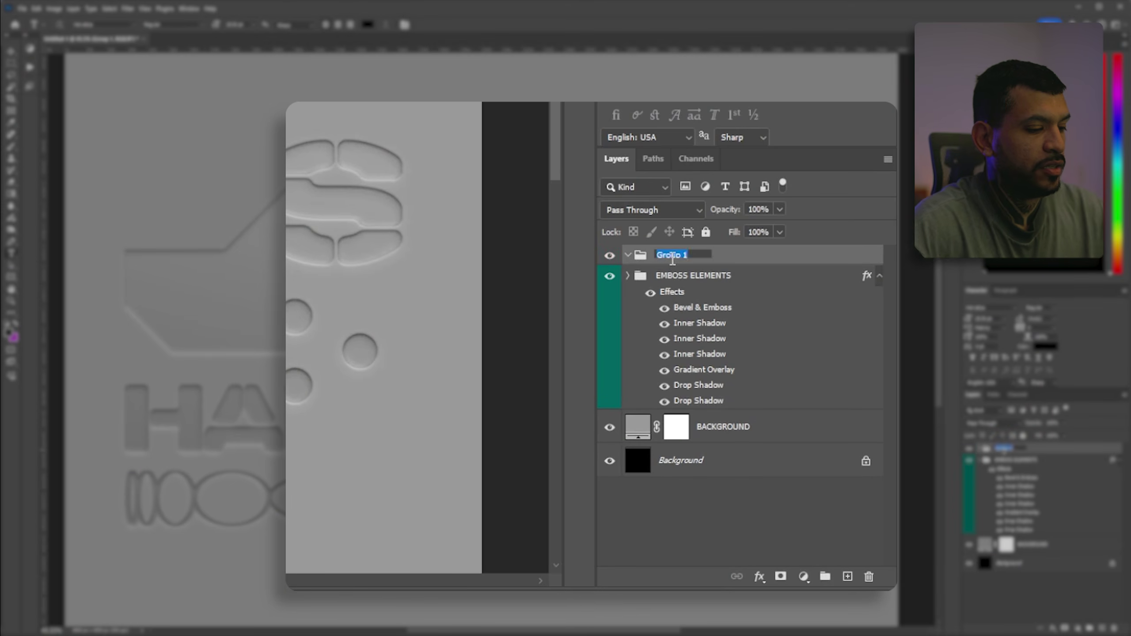
{"action": "type", "text": "TEXTURE"}
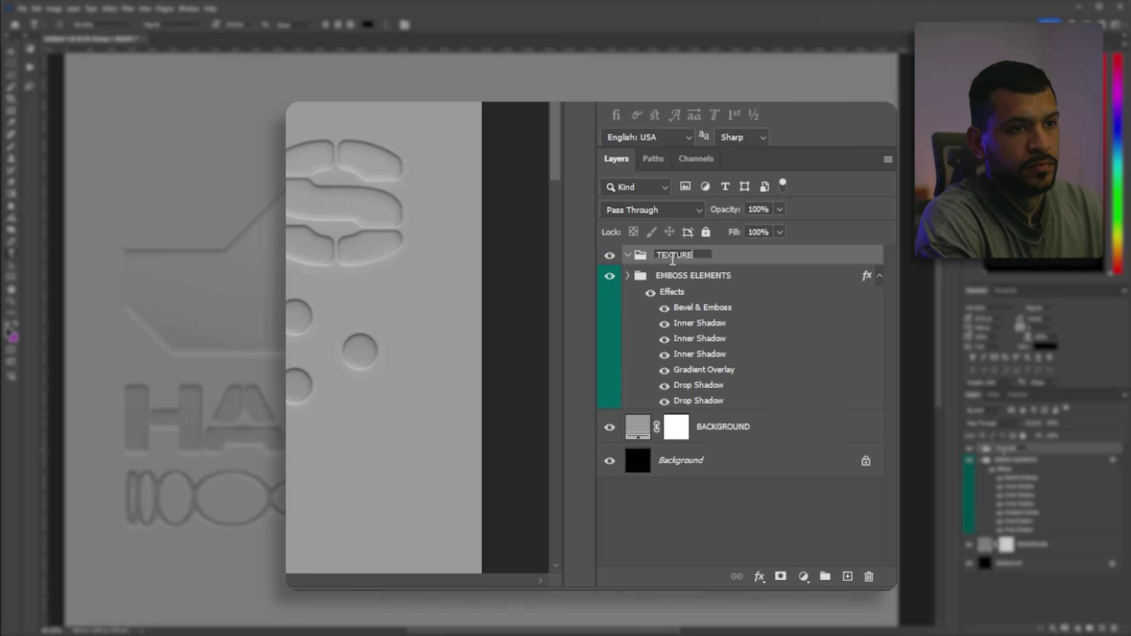
{"action": "right_click", "coordinate": [674, 258]}
{"action": "mouse_move", "coordinate": [757, 246]}
{"action": "left_click", "coordinate": [880, 267]}
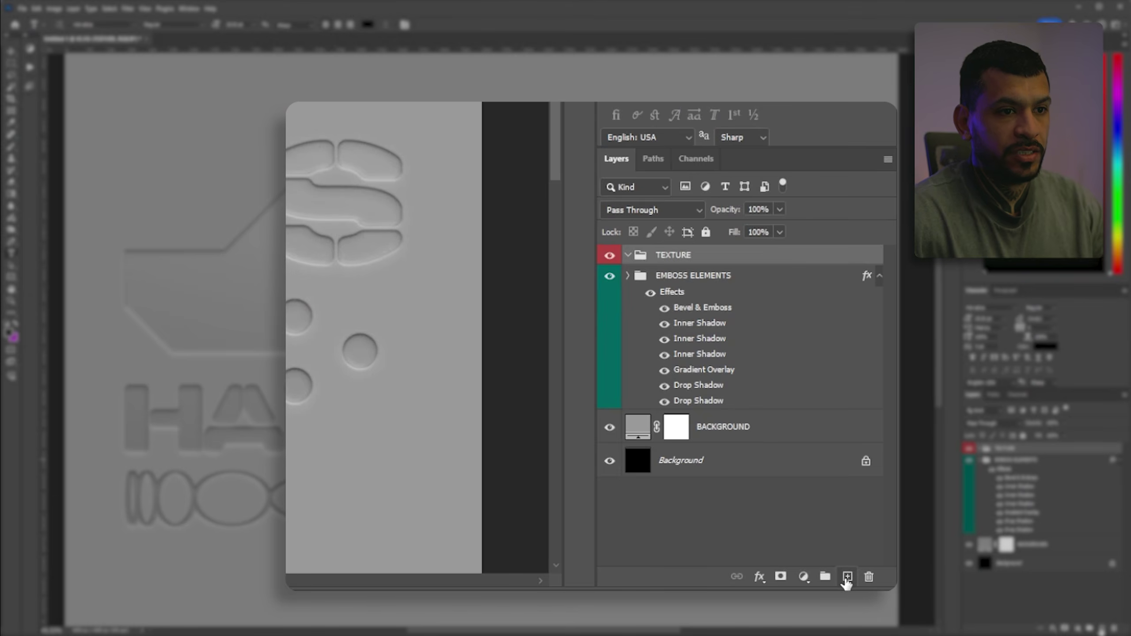
Add a new layer inside TEXTURE and draw a reversed linear gradient diagonally from the canvas's upper right to its lower left.
{"action": "left_click", "coordinate": [847, 578]}
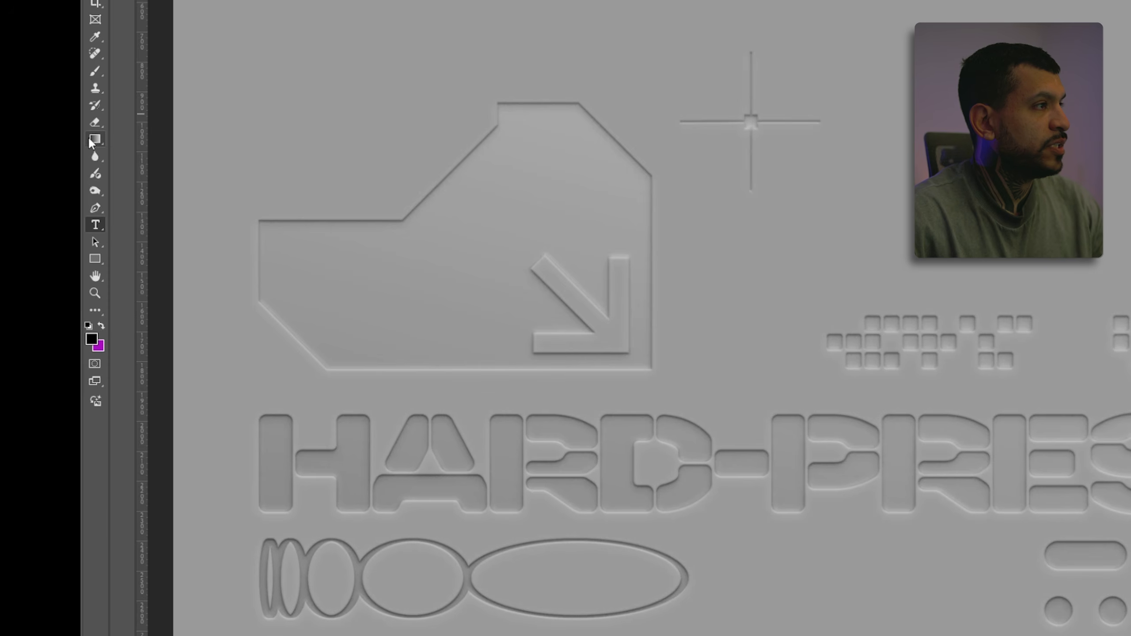
{"action": "left_click", "coordinate": [93, 141]}
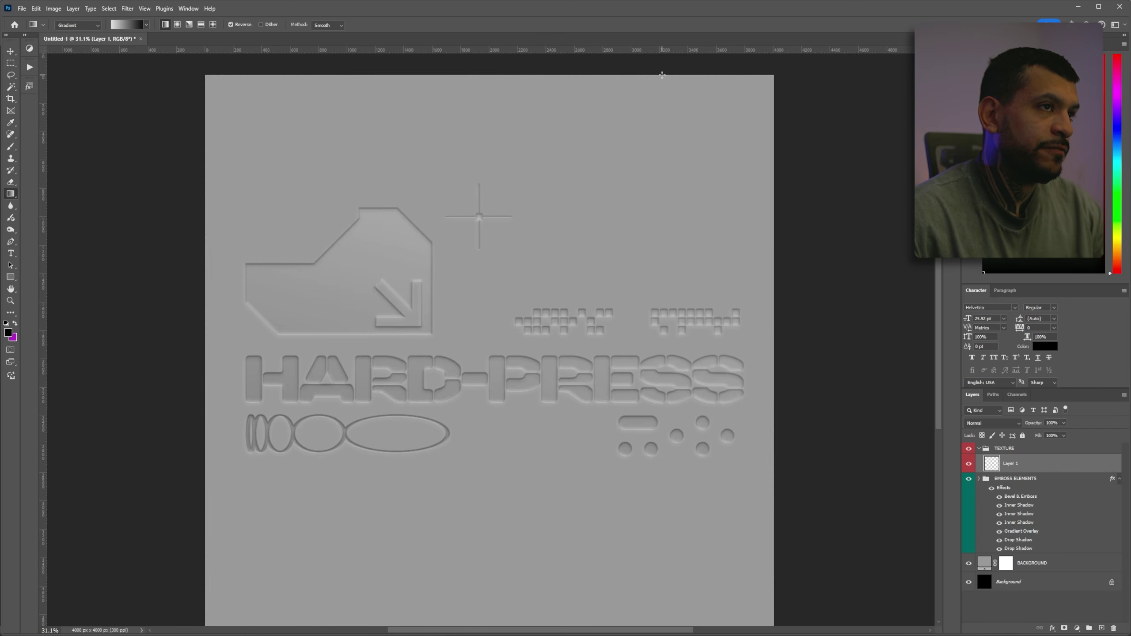
{"action": "left_click_drag", "start_coordinate": [662, 75], "coordinate": [404, 540]}
{"action": "scroll", "coordinate": [518, 473], "scroll_direction": "up", "scroll_amount": 3}
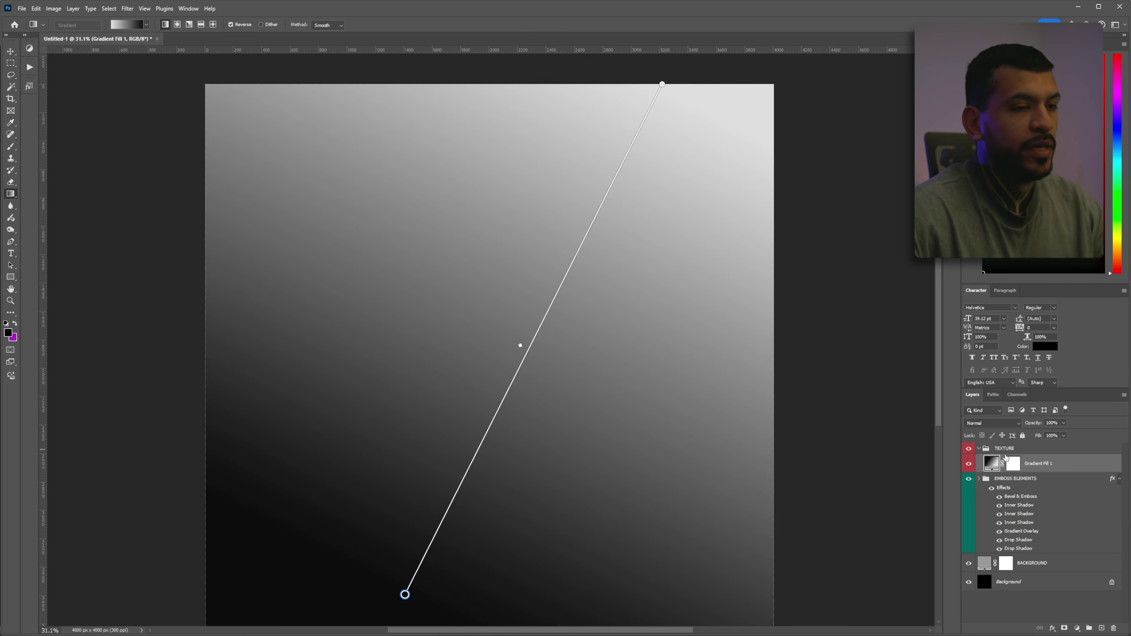
Set the gradient fill's dark color stop to #202020 and its light color stop to #d7d7d7.
{"action": "double_click", "coordinate": [992, 464]}
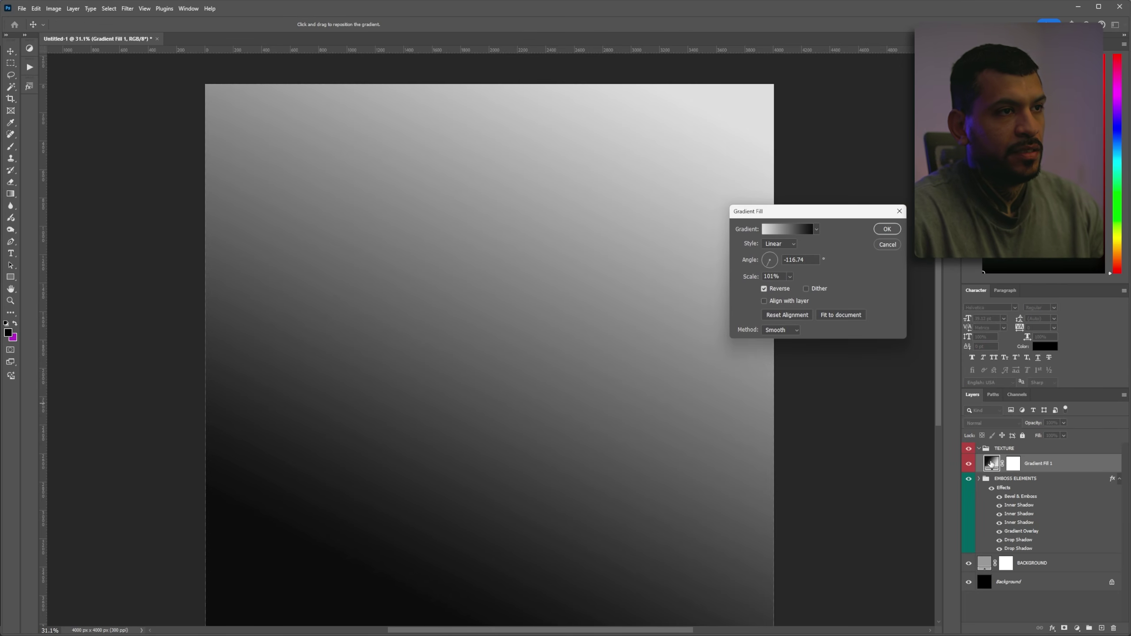
{"action": "left_click", "coordinate": [790, 232]}
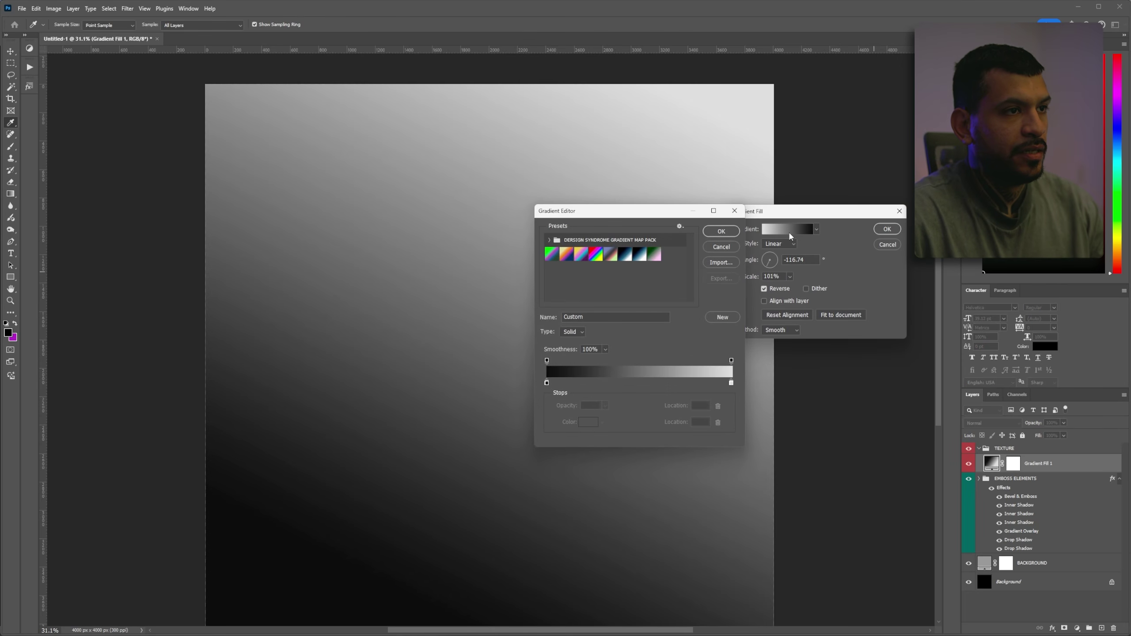
{"action": "double_click", "coordinate": [547, 383]}
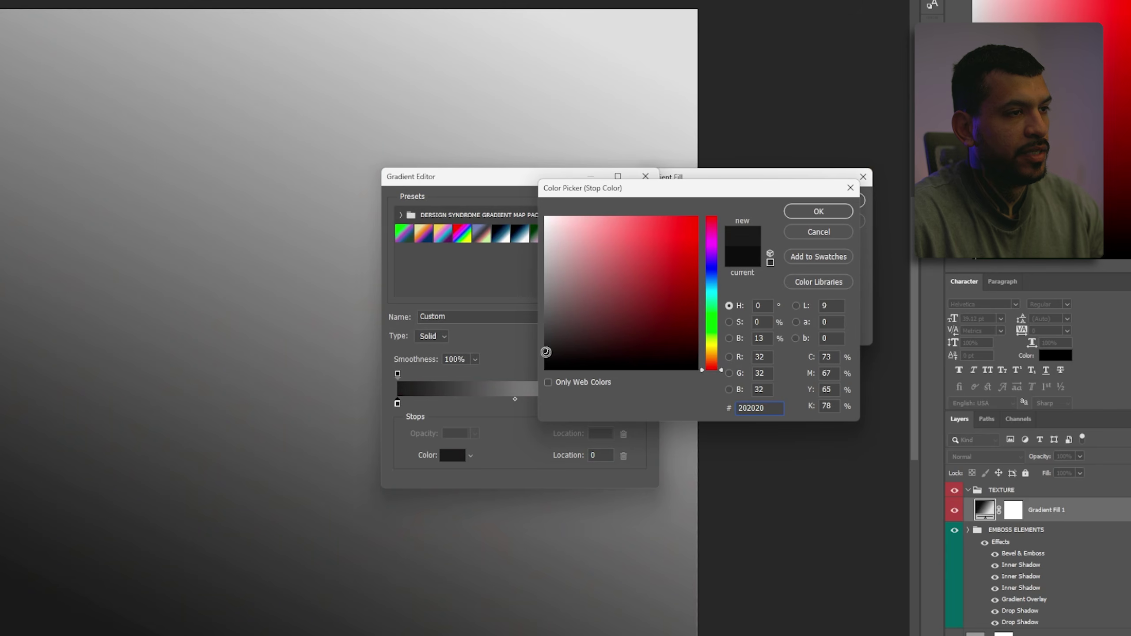
{"action": "left_click", "coordinate": [838, 213]}
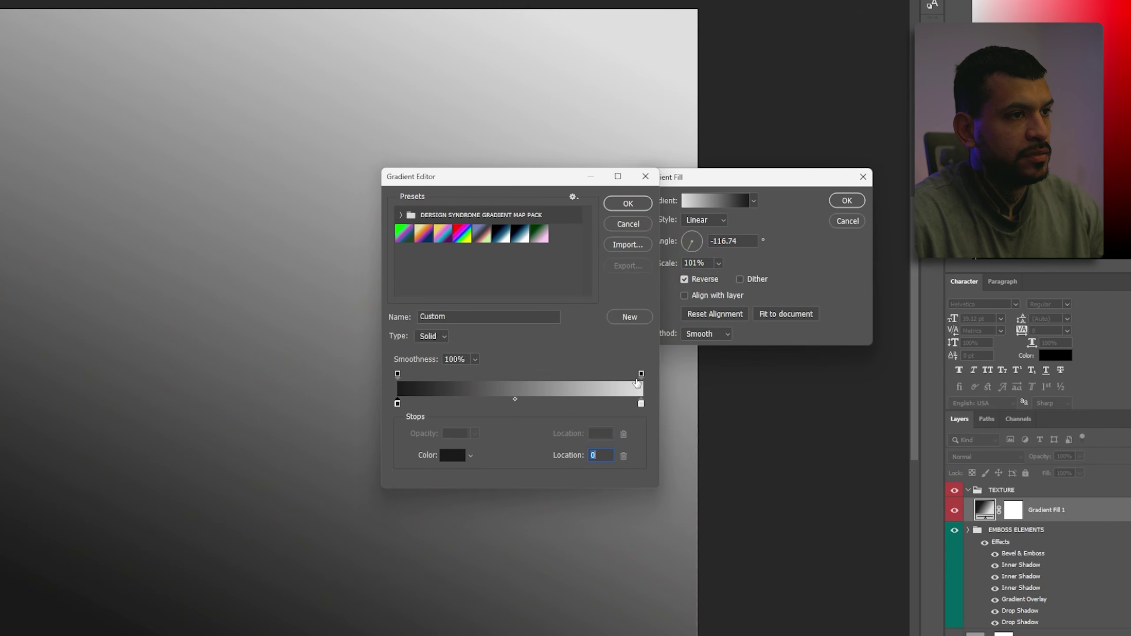
{"action": "double_click", "coordinate": [641, 404]}
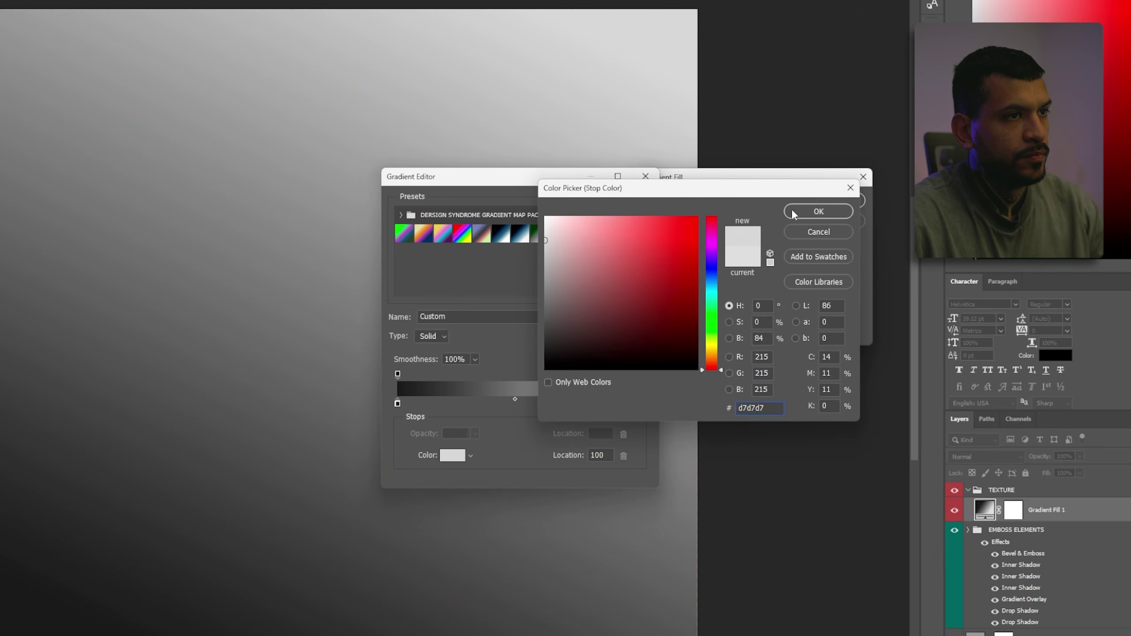
{"action": "left_click", "coordinate": [792, 214]}
{"action": "left_click", "coordinate": [626, 203]}
{"action": "left_click", "coordinate": [844, 206]}
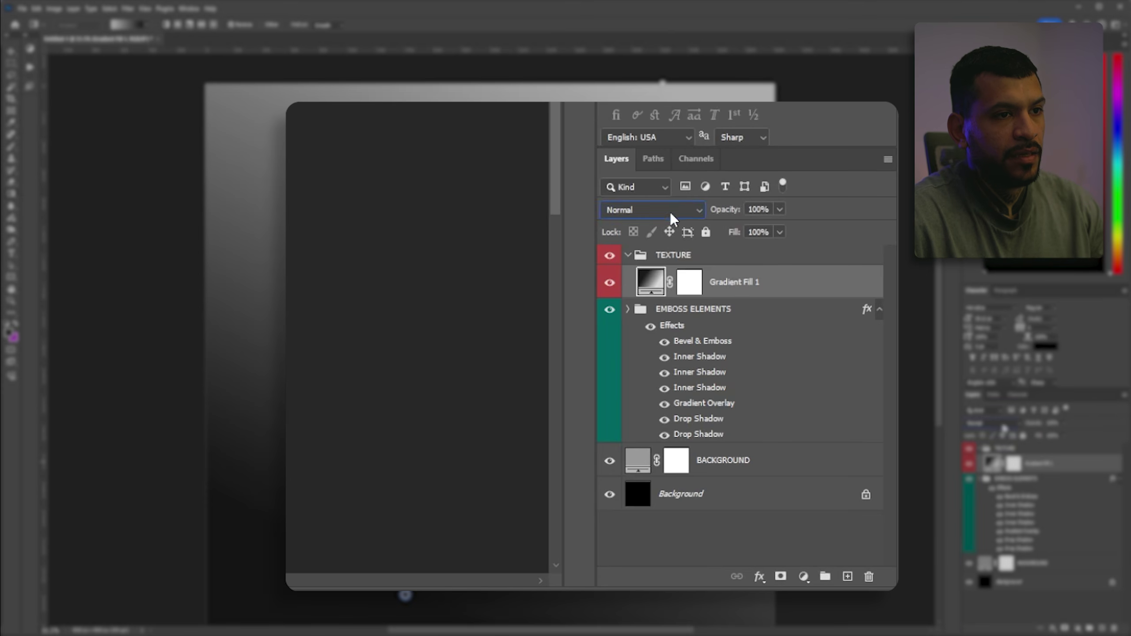
Set the gradient fill layer's blend mode to Overlay and its fill to 80%.
{"action": "left_click", "coordinate": [670, 211]}
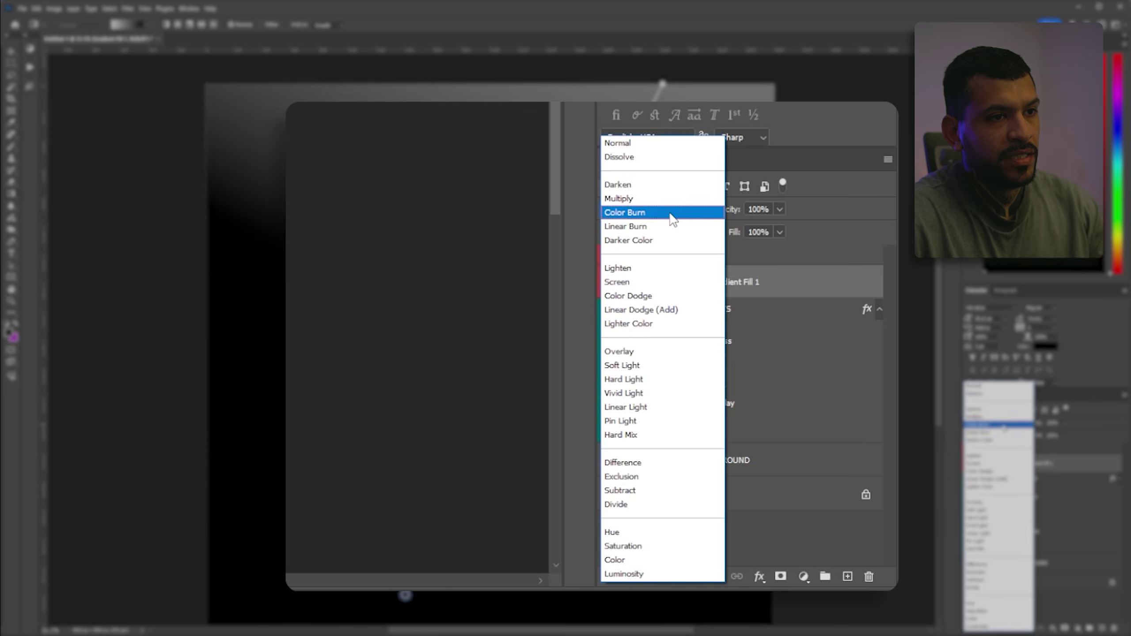
{"action": "left_click", "coordinate": [638, 355]}
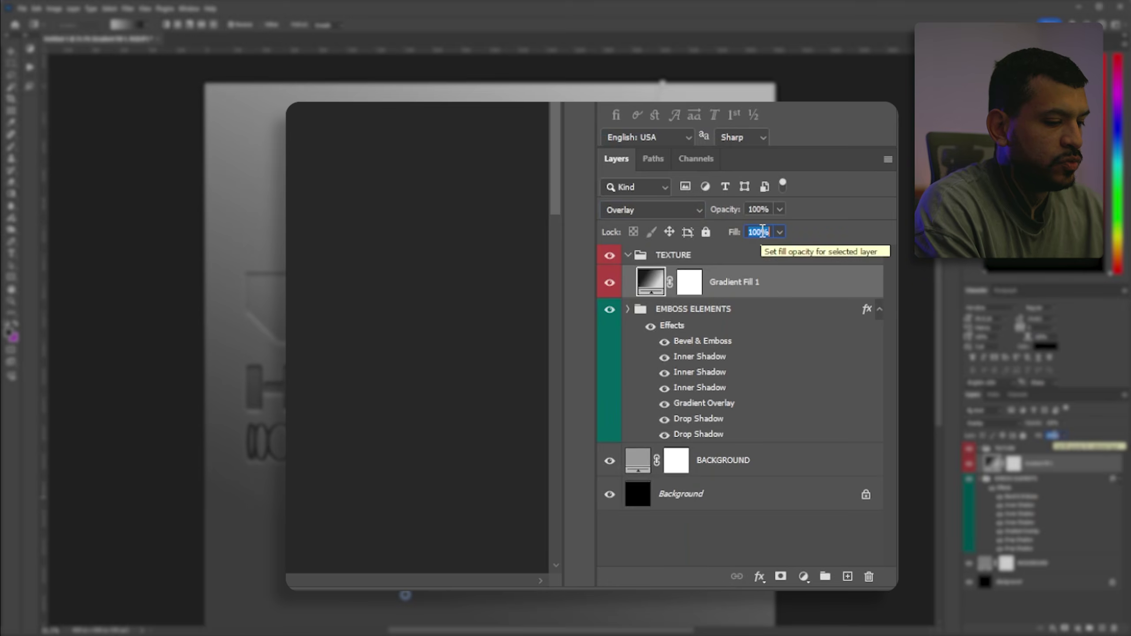
{"action": "type", "text": "80"}
{"action": "key", "text": "Return"}
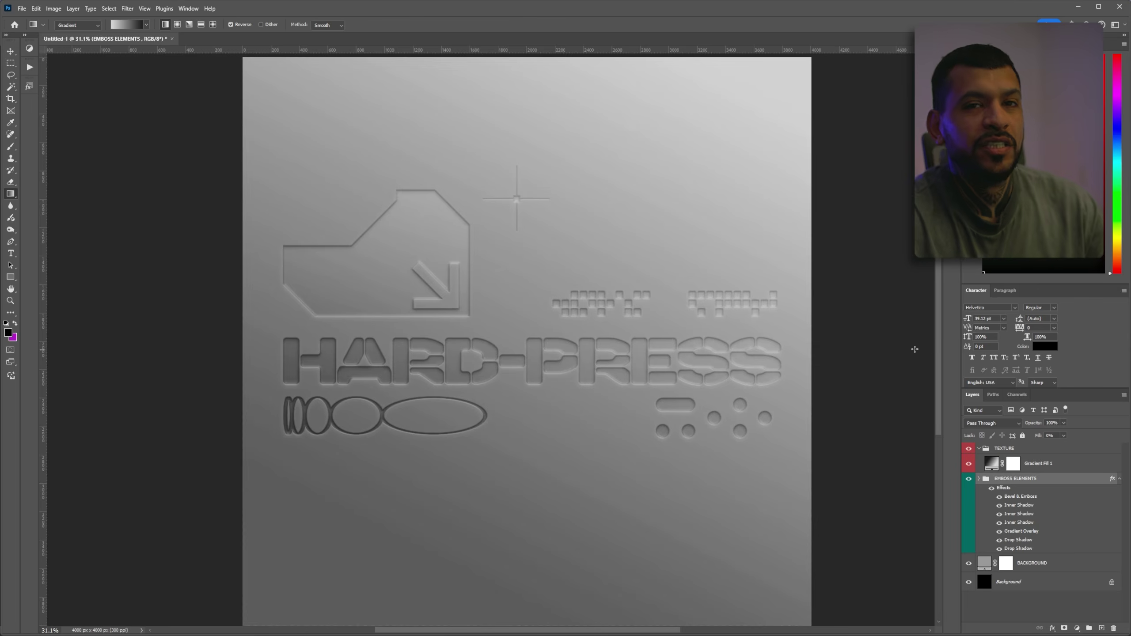
Add a new layer above the gradient fill in TEXTURE and fill it with 50% Gray.
{"action": "key", "text": "ctrl+plus"}
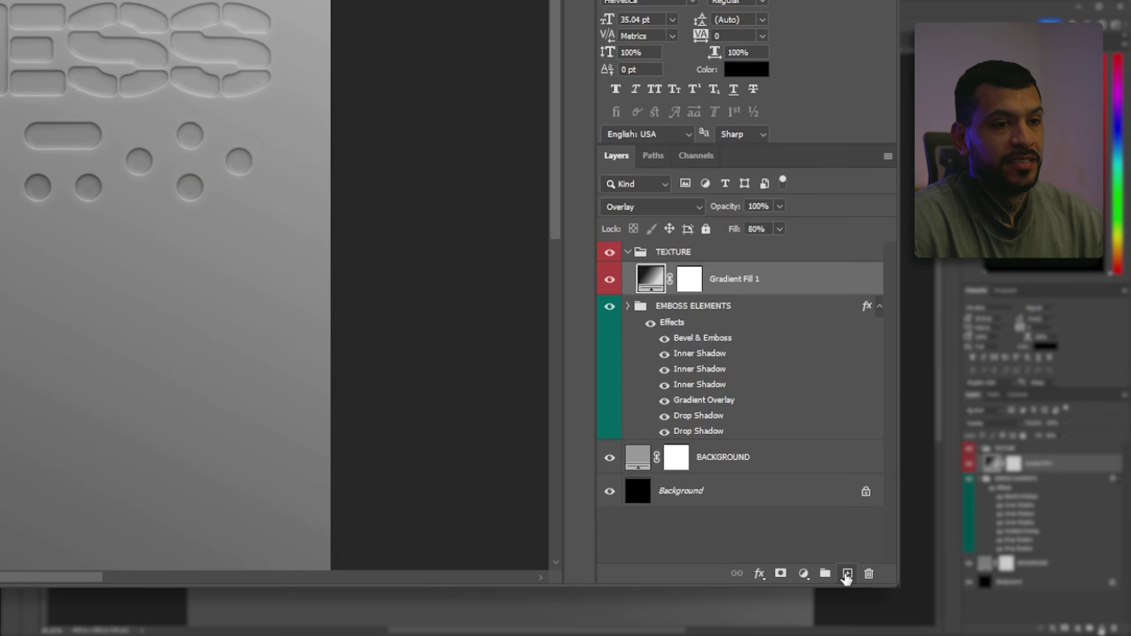
{"action": "key", "text": "ctrl+shift+alt+n"}
{"action": "left_click", "coordinate": [122, 89]}
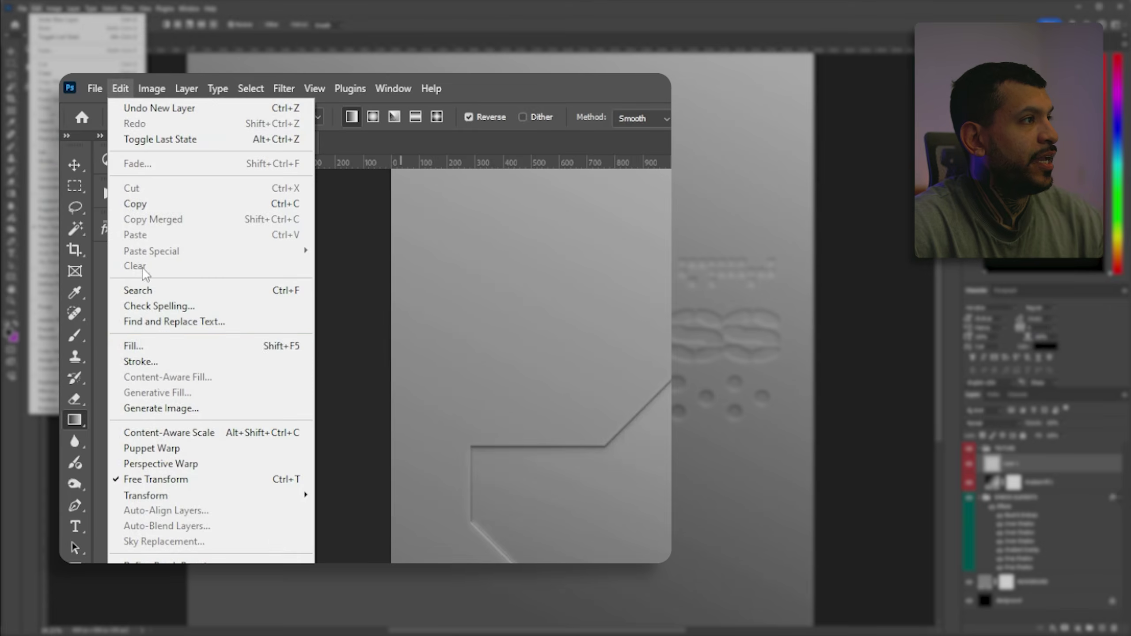
{"action": "left_click", "coordinate": [147, 353]}
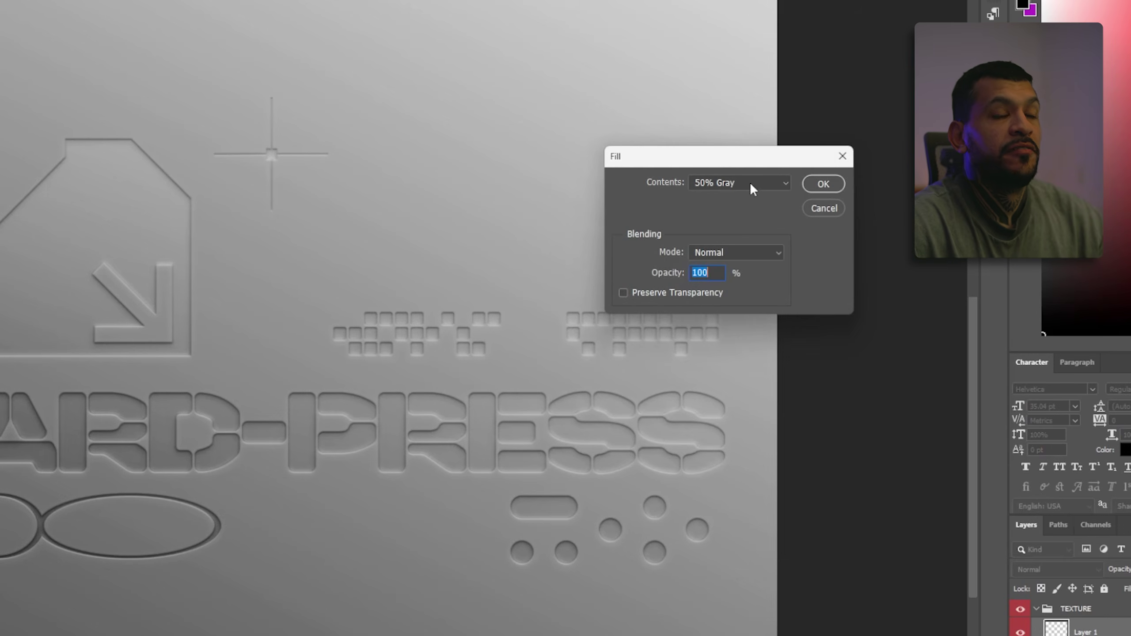
{"action": "left_click", "coordinate": [805, 188]}
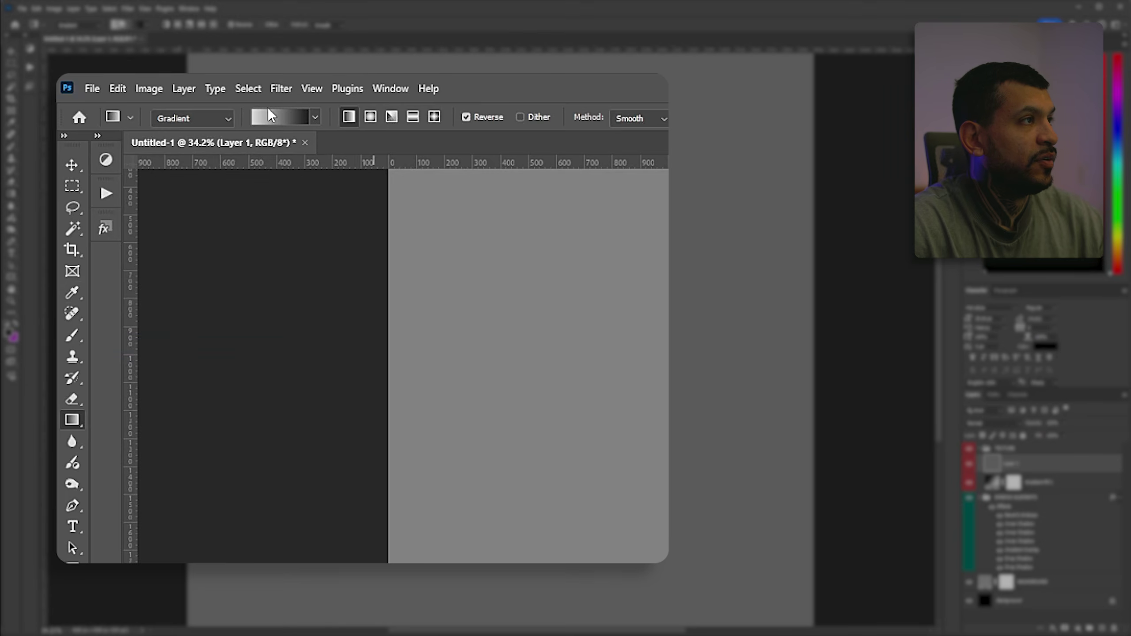
Apply the Pointillize filter to the gray layer with a cell size of 3.
{"action": "left_click", "coordinate": [282, 87]}
{"action": "mouse_move", "coordinate": [317, 347]}
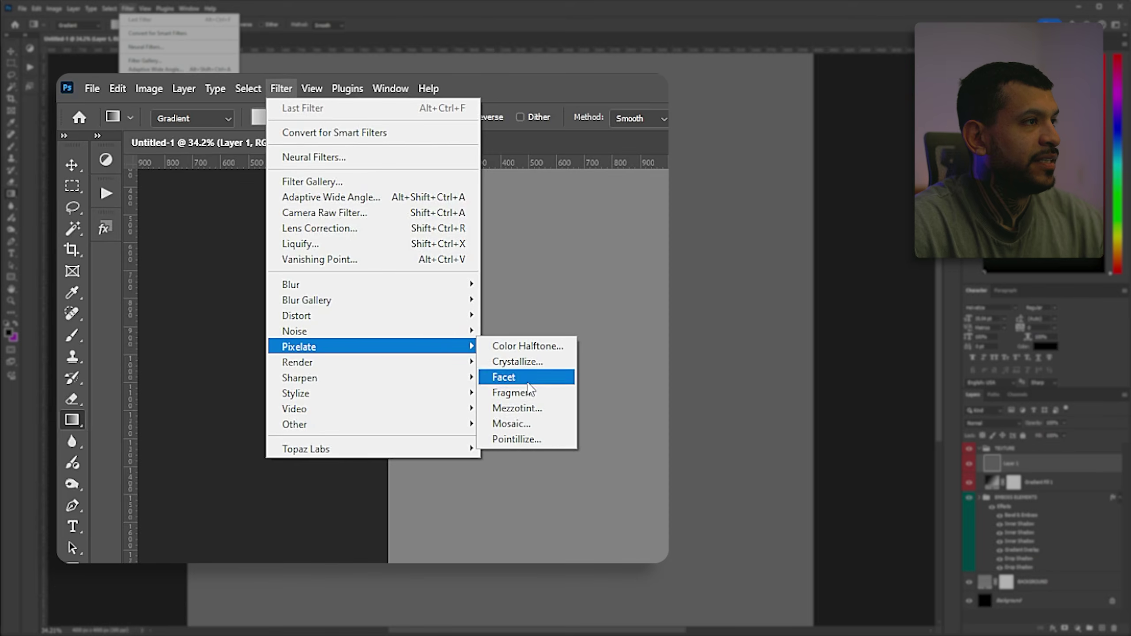
{"action": "left_click", "coordinate": [517, 439]}
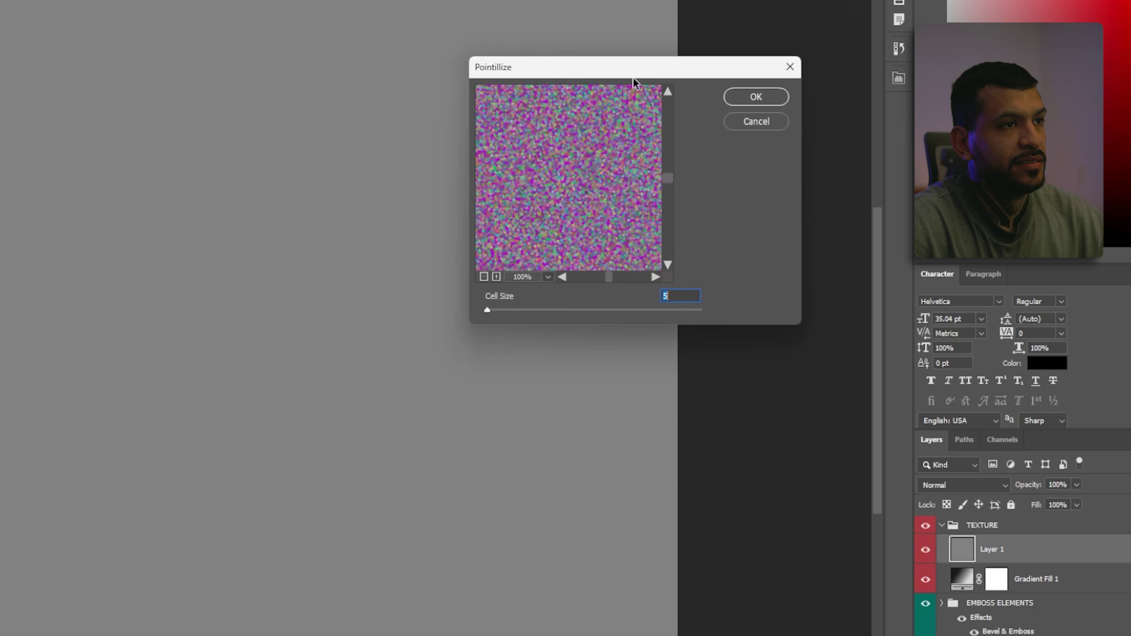
{"action": "left_click_drag", "start_coordinate": [632, 77], "coordinate": [495, 126]}
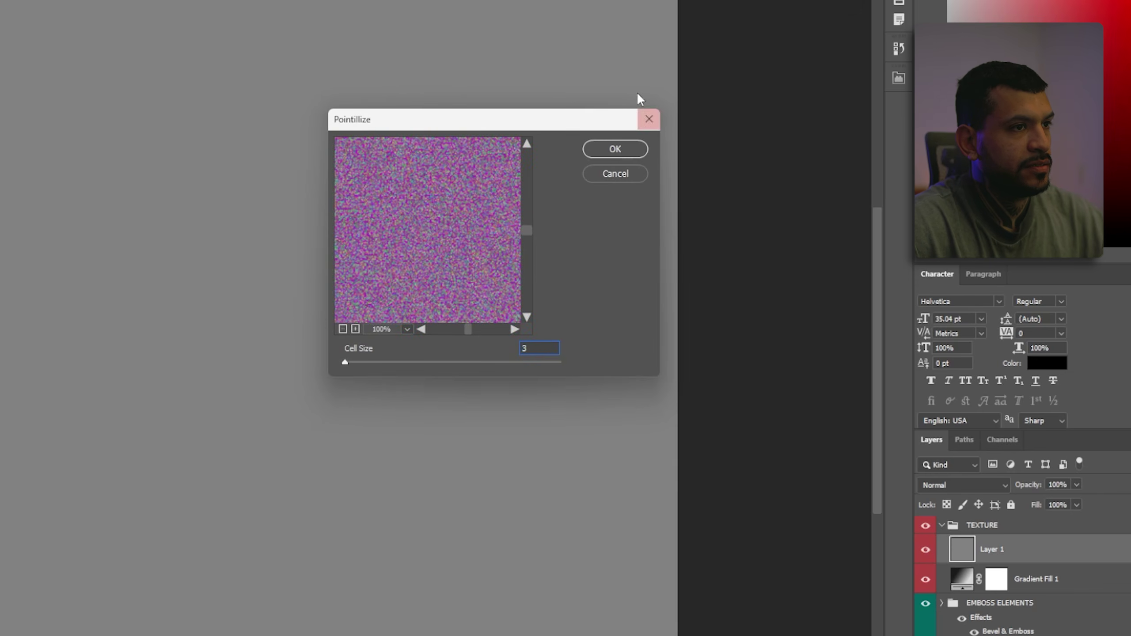
{"action": "left_click", "coordinate": [615, 152]}
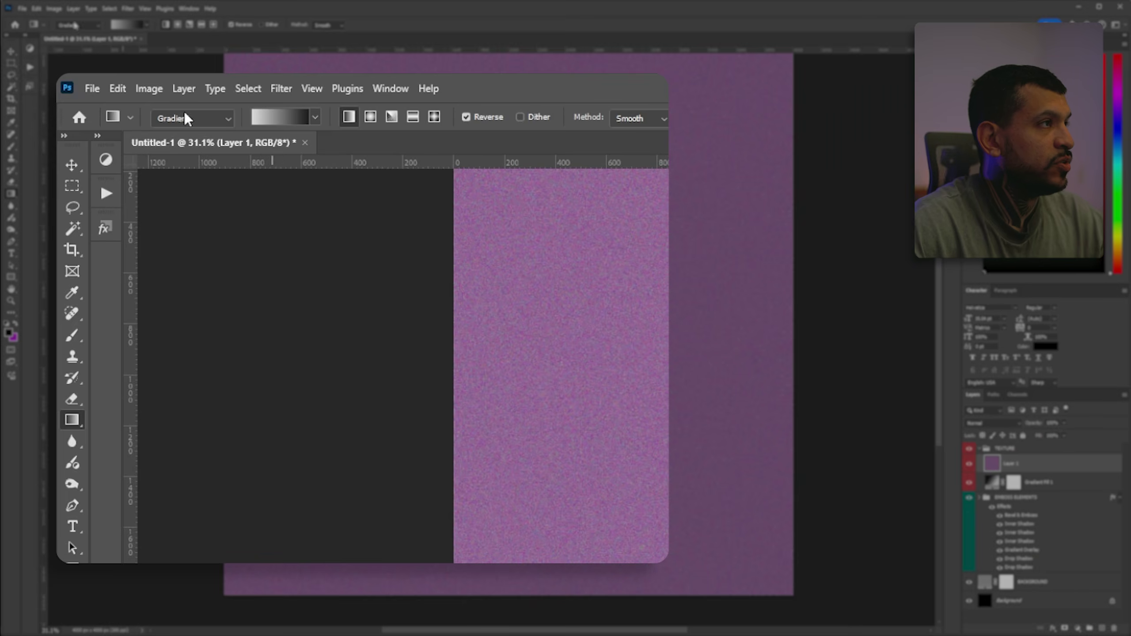
Remove the color from the pointillized layer using Hue/Saturation with saturation at -100.
{"action": "left_click", "coordinate": [54, 8]}
{"action": "mouse_move", "coordinate": [263, 132]}
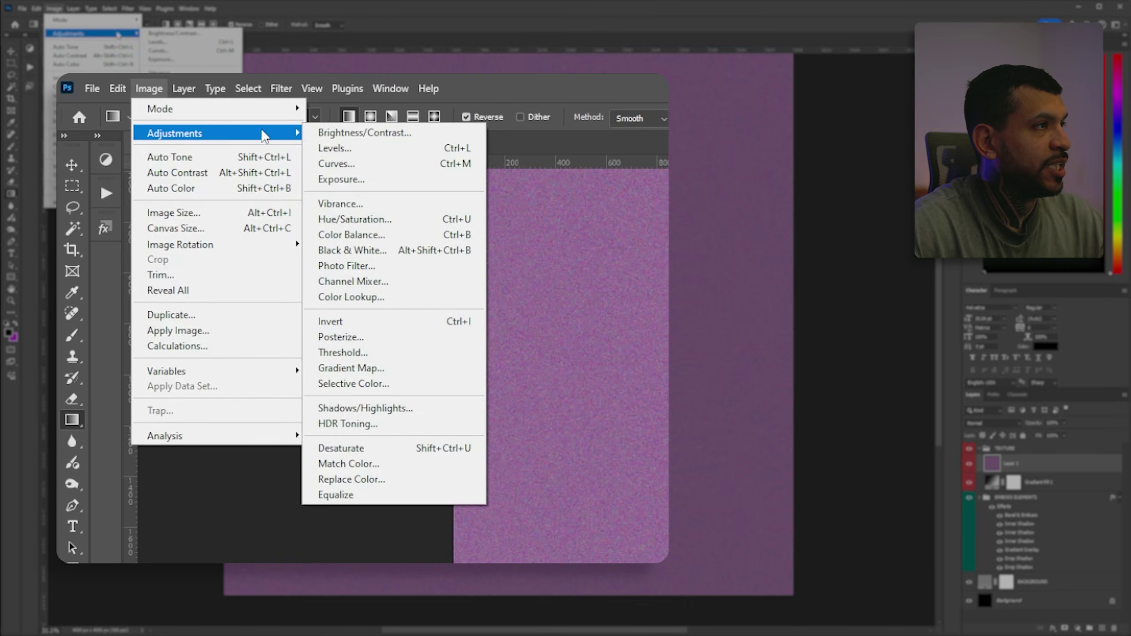
{"action": "left_click", "coordinate": [352, 219]}
{"action": "left_click_drag", "start_coordinate": [609, 309], "coordinate": [563, 312]}
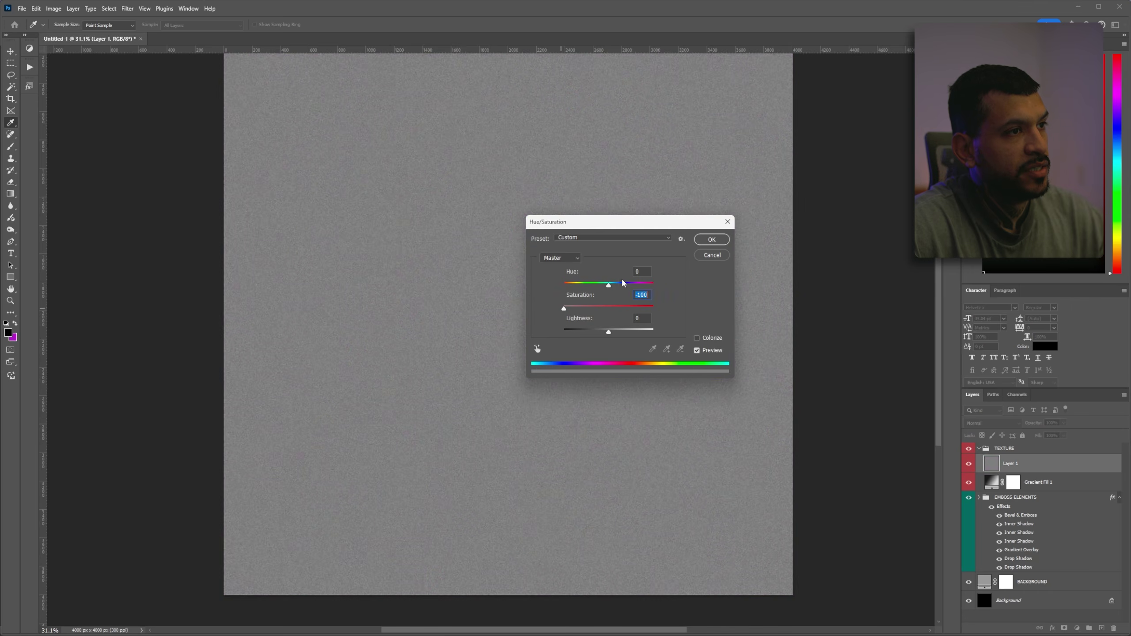
{"action": "left_click", "coordinate": [711, 240]}
Set the desaturated grain layer's blend mode to Overlay and its fill to 40%.
{"action": "key", "text": "g"}
{"action": "scroll", "coordinate": [517, 246], "scroll_direction": "up", "scroll_amount": 2}
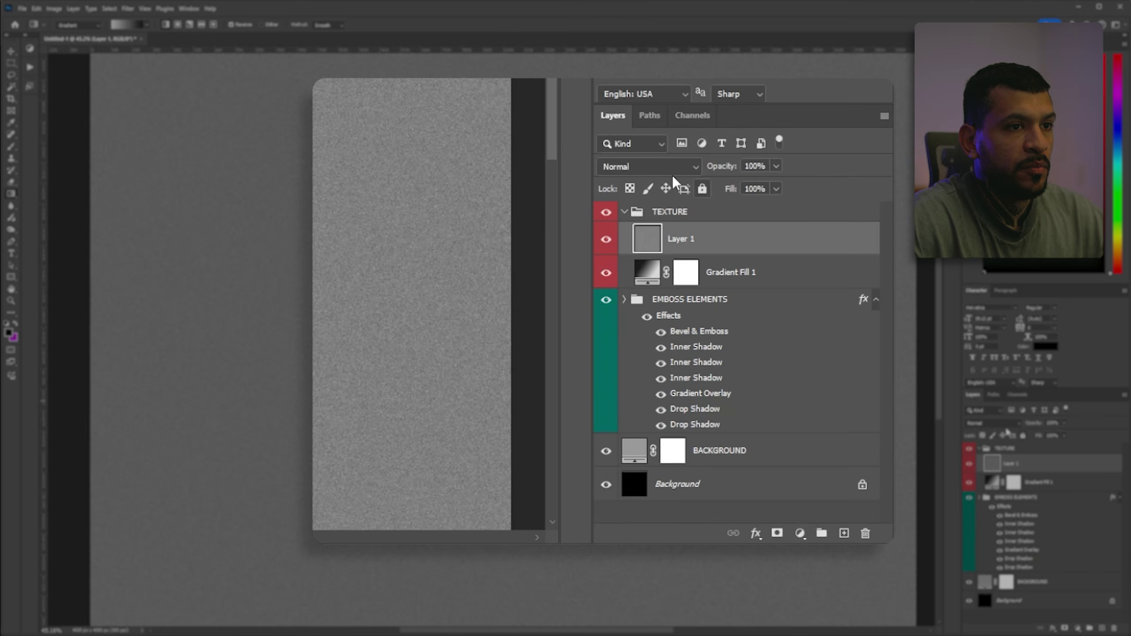
{"action": "left_click", "coordinate": [1001, 426]}
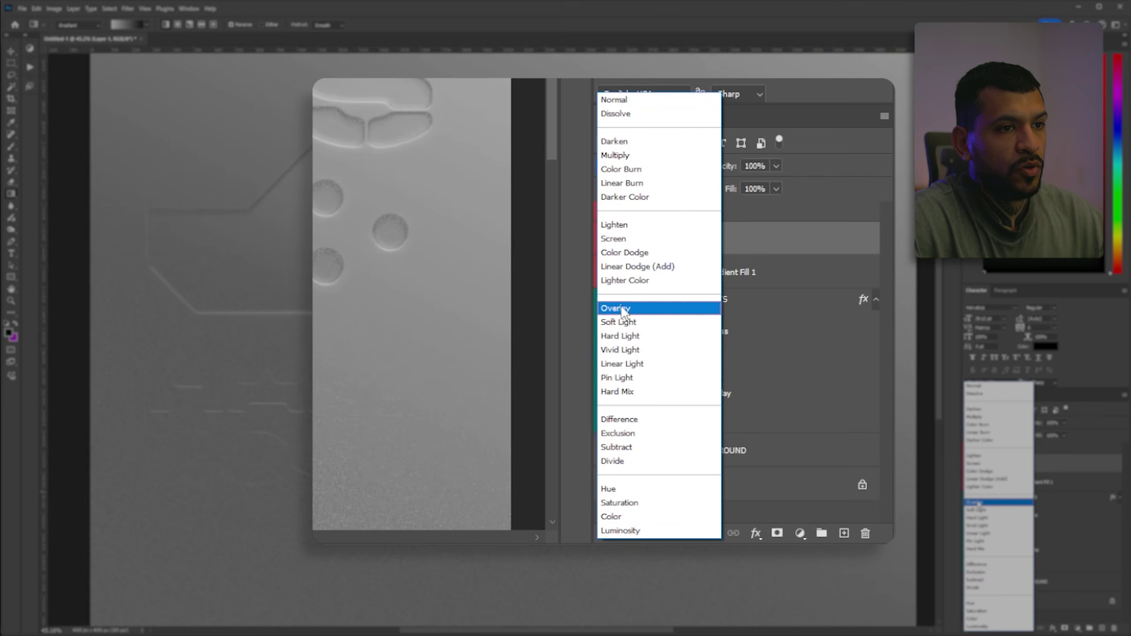
{"action": "left_click", "coordinate": [979, 504]}
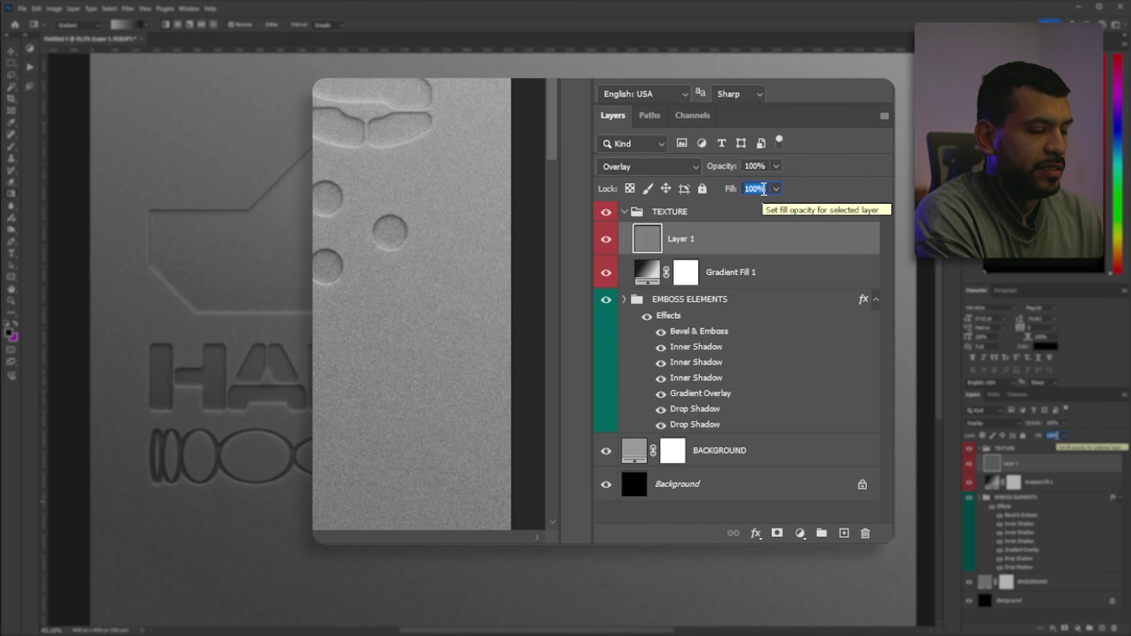
{"action": "type", "text": "4"}
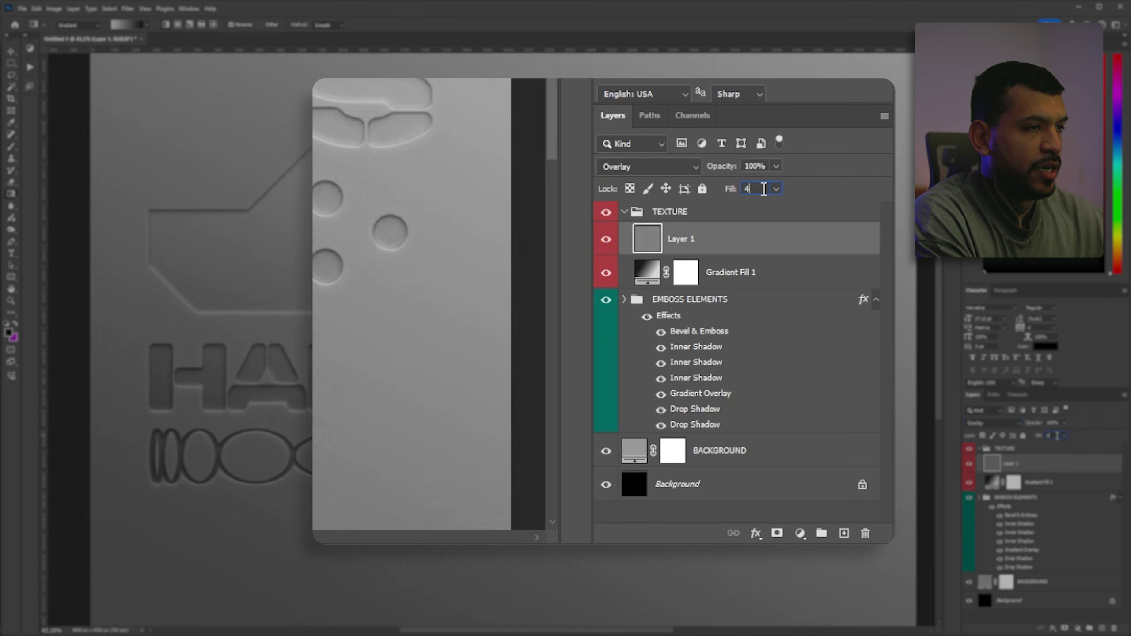
{"action": "type", "text": "0"}
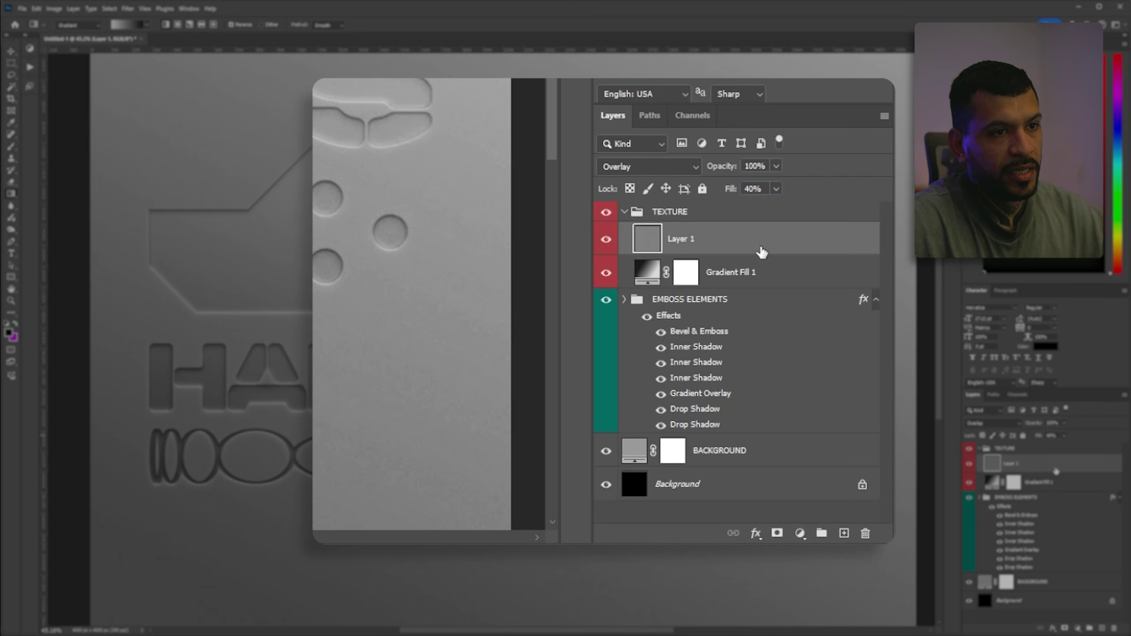
Move the grain layer below the gradient fill layer within the TEXTURE group and inspect the grain up close.
{"action": "left_click_drag", "start_coordinate": [757, 249], "coordinate": [742, 281]}
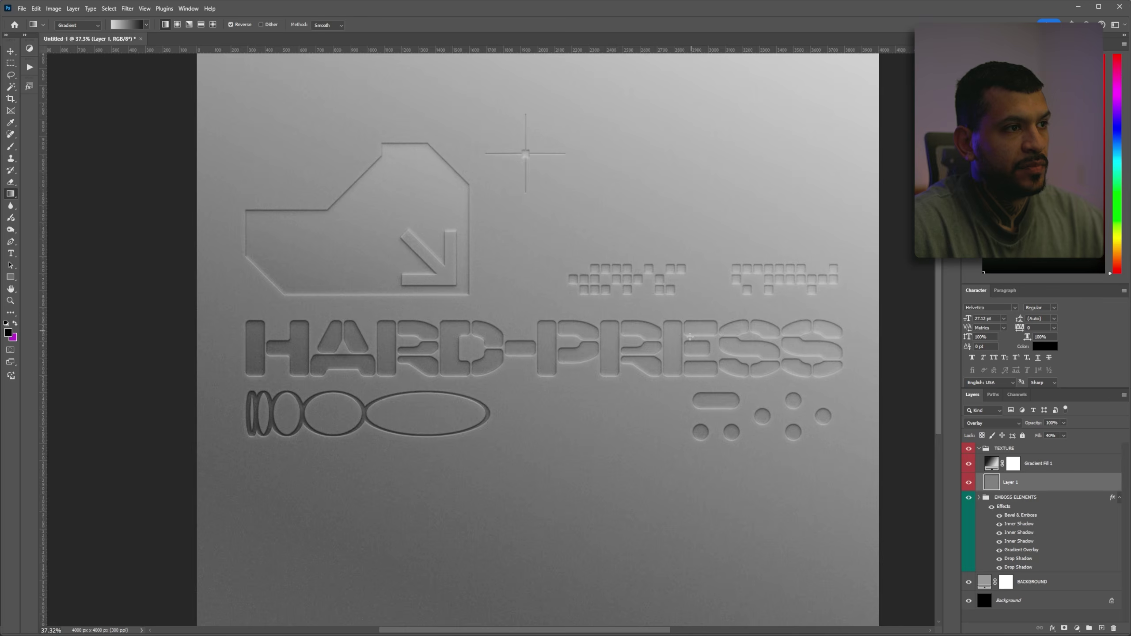
{"action": "scroll", "coordinate": [601, 443], "scroll_direction": "up", "scroll_amount": 3}
{"action": "scroll", "coordinate": [578, 388], "scroll_direction": "up", "scroll_amount": 3}
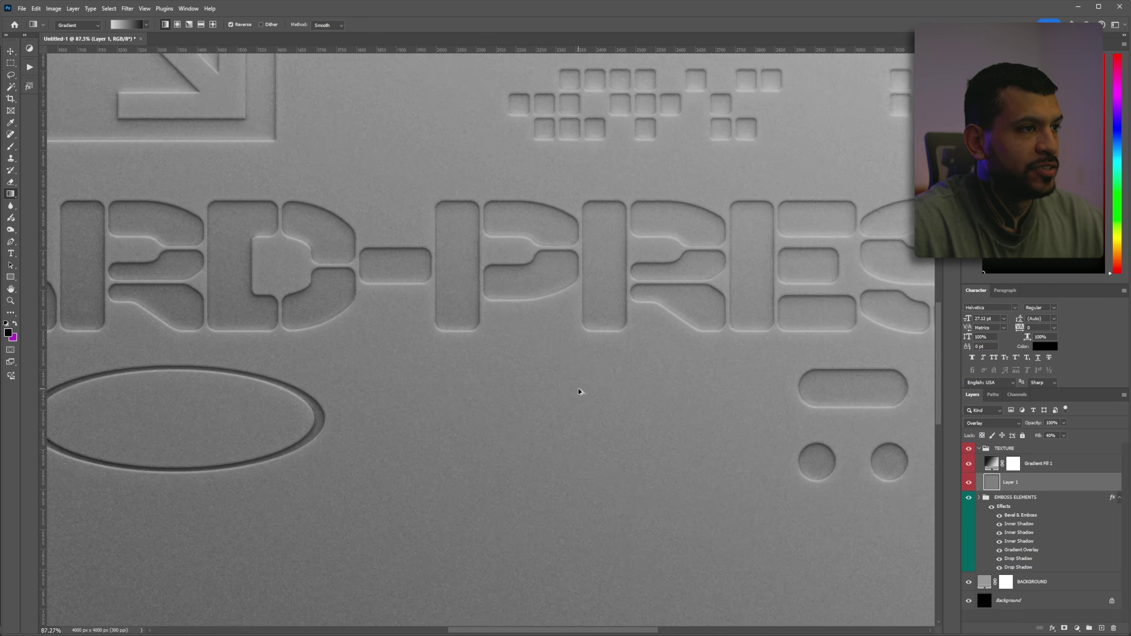
{"action": "scroll", "coordinate": [581, 354], "scroll_direction": "down", "scroll_amount": 4}
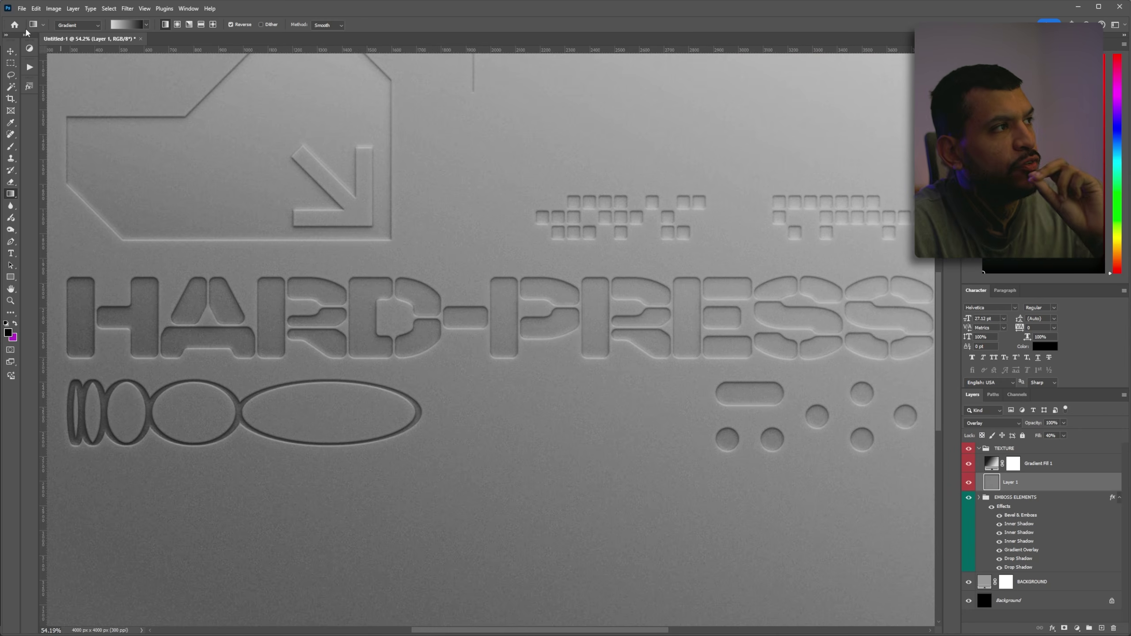
Apply a Gaussian Blur with a radius of 1.0 pixels to the grain layer and check the softened texture.
{"action": "left_click", "coordinate": [128, 9]}
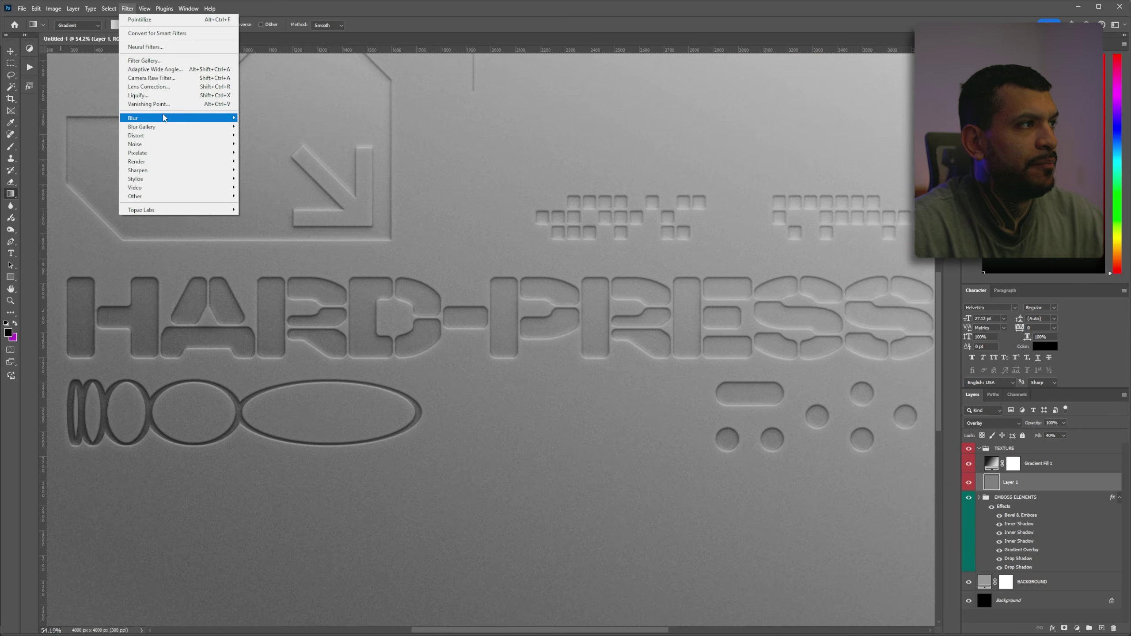
{"action": "mouse_move", "coordinate": [163, 123]}
{"action": "left_click", "coordinate": [263, 152]}
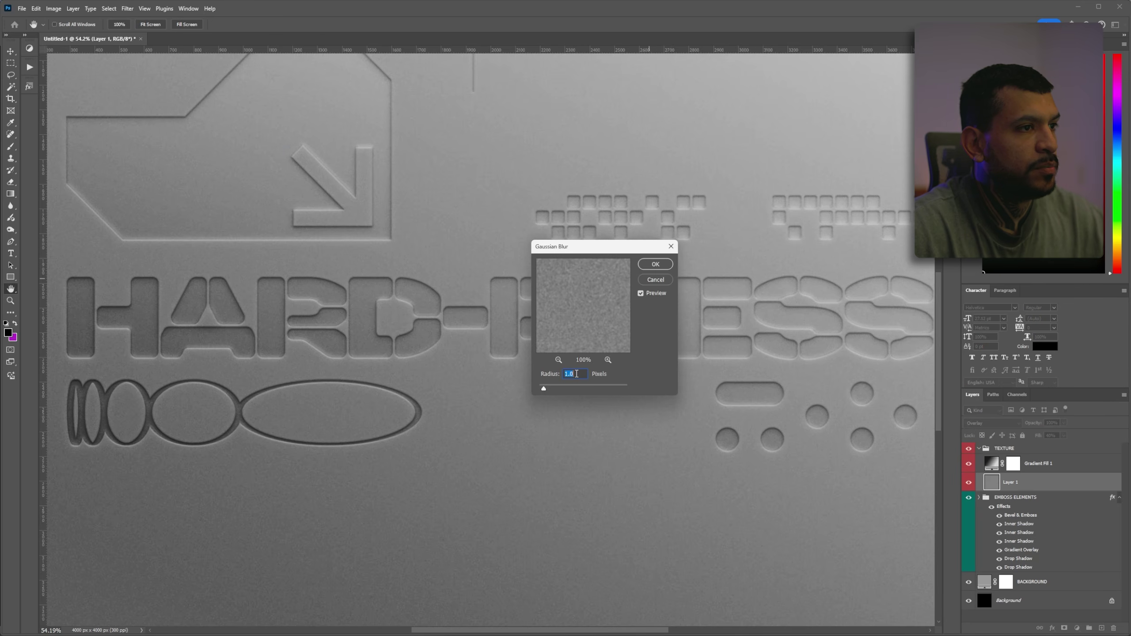
{"action": "left_click", "coordinate": [655, 265]}
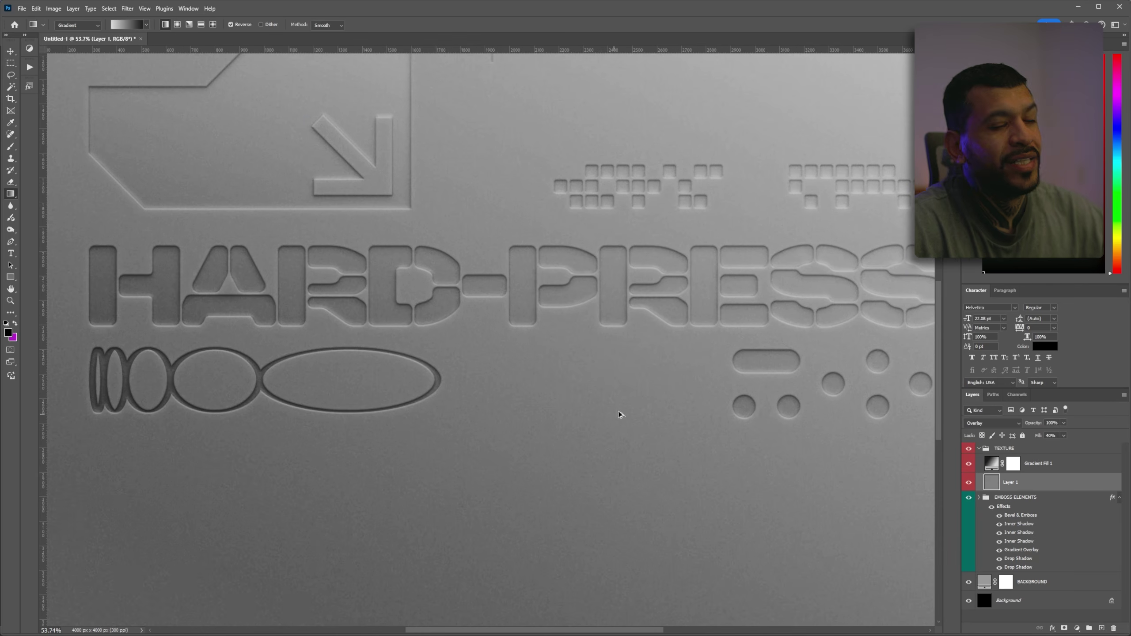
{"action": "scroll", "coordinate": [645, 380], "scroll_direction": "up", "scroll_amount": 10}
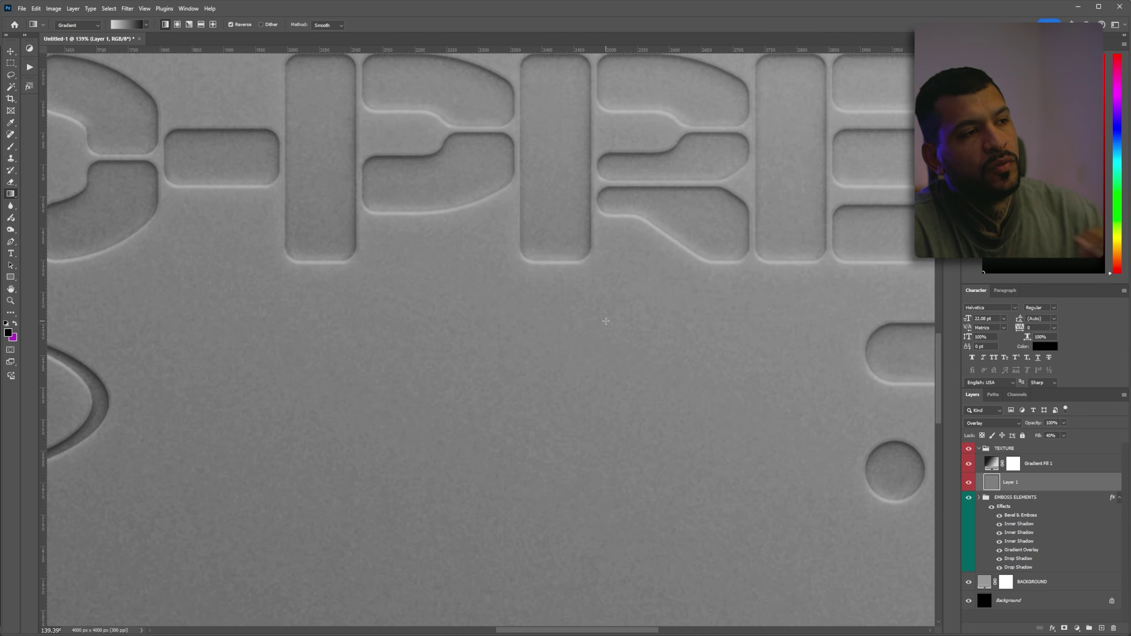
{"action": "scroll", "coordinate": [606, 321], "scroll_direction": "down", "scroll_amount": 10}
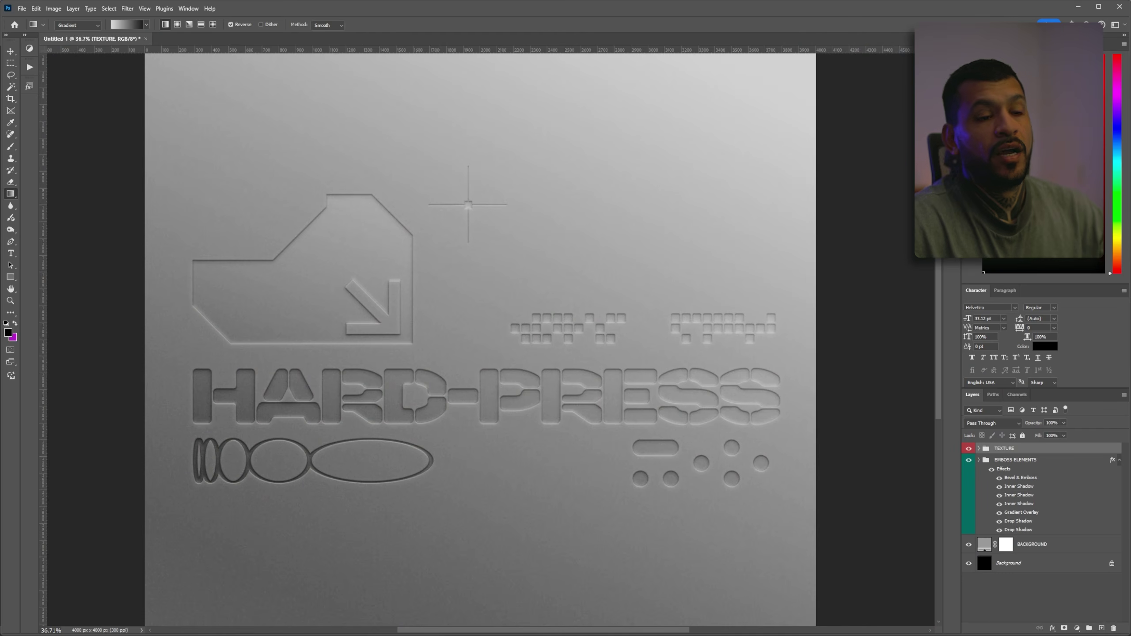
Create a new group above TEXTURE, name it LIGHTING and give it a yellow color label.
{"action": "left_click", "coordinate": [1089, 629]}
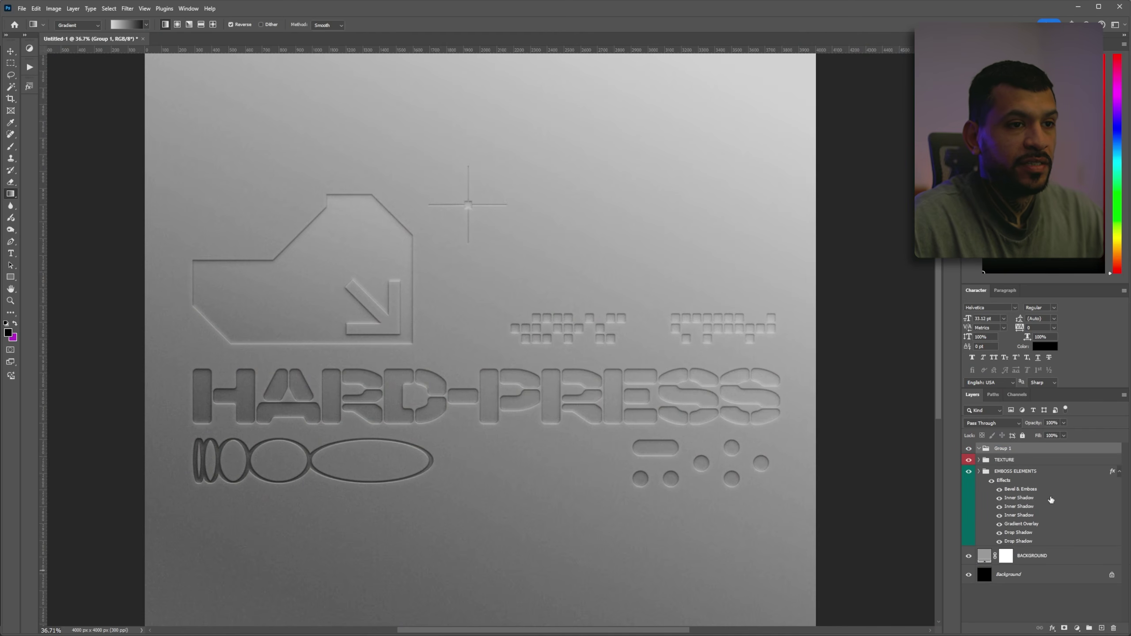
{"action": "key", "text": "BackSpace"}
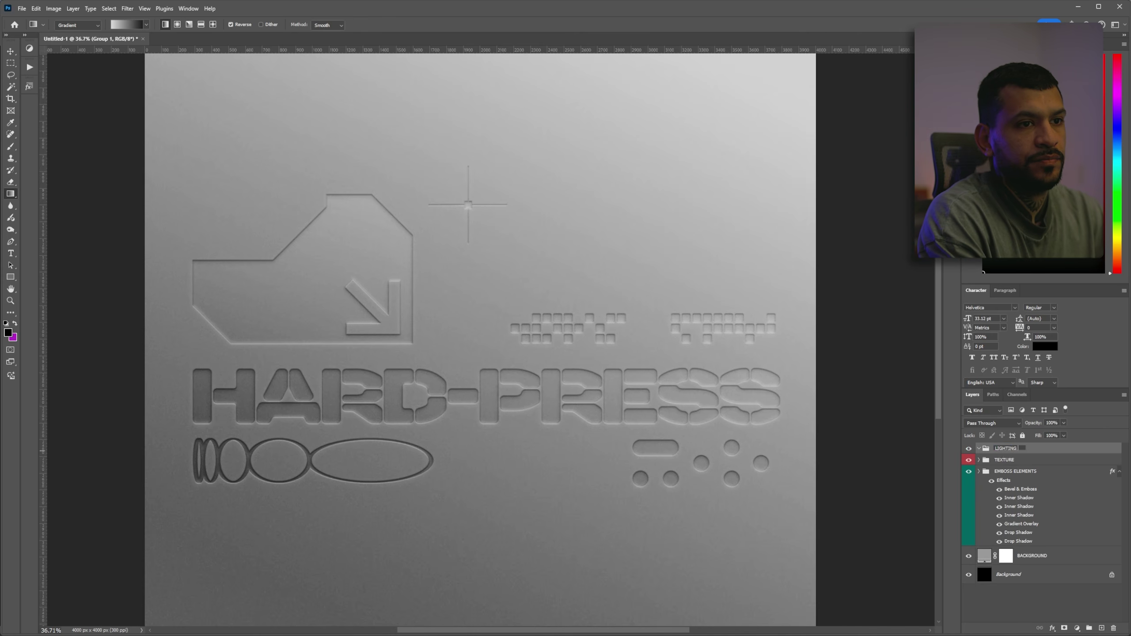
{"action": "type", "text": "LIGHTING"}
{"action": "key", "text": "Return"}
{"action": "right_click", "coordinate": [1005, 453]}
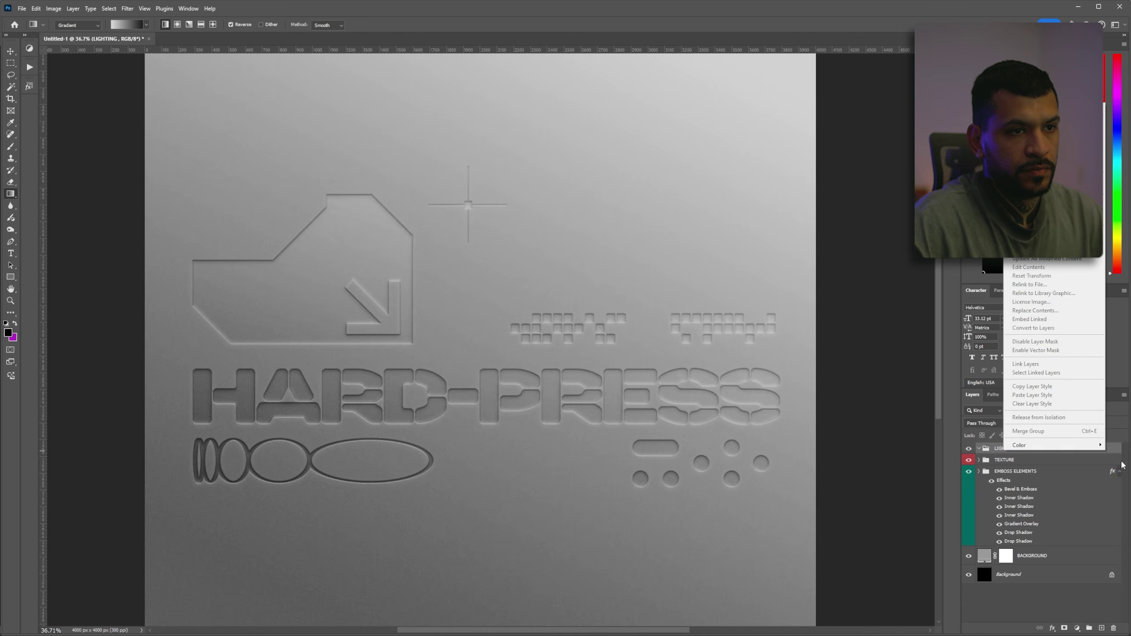
{"action": "mouse_move", "coordinate": [1087, 445]}
{"action": "left_click", "coordinate": [1123, 476]}
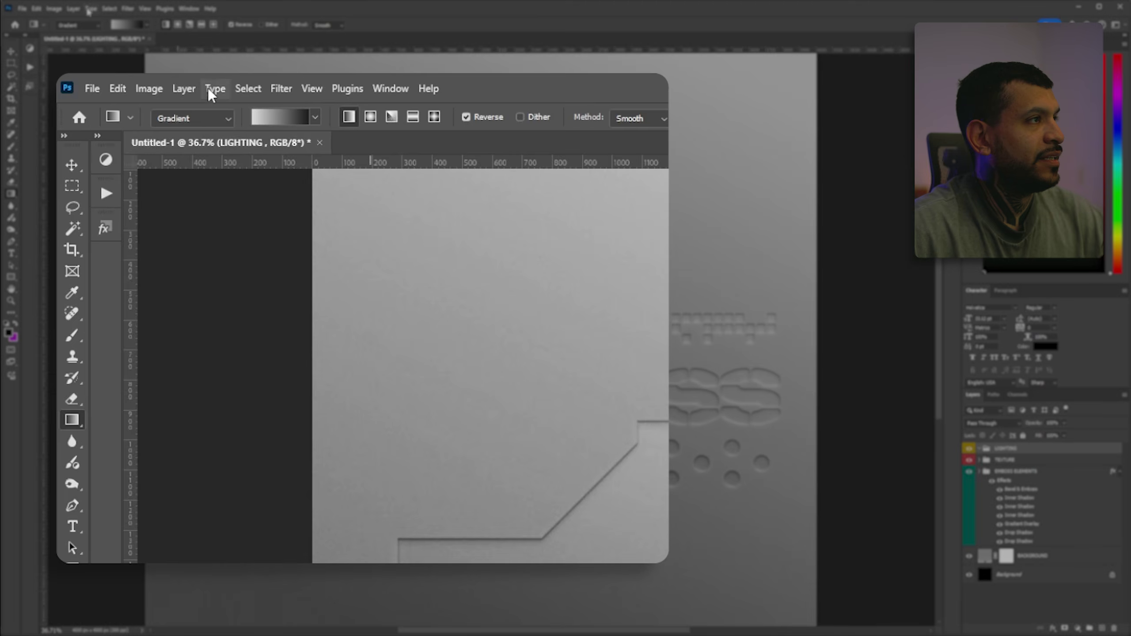
Add a Curves adjustment layer inside the LIGHTING group.
{"action": "left_click", "coordinate": [183, 89]}
{"action": "mouse_move", "coordinate": [304, 315]}
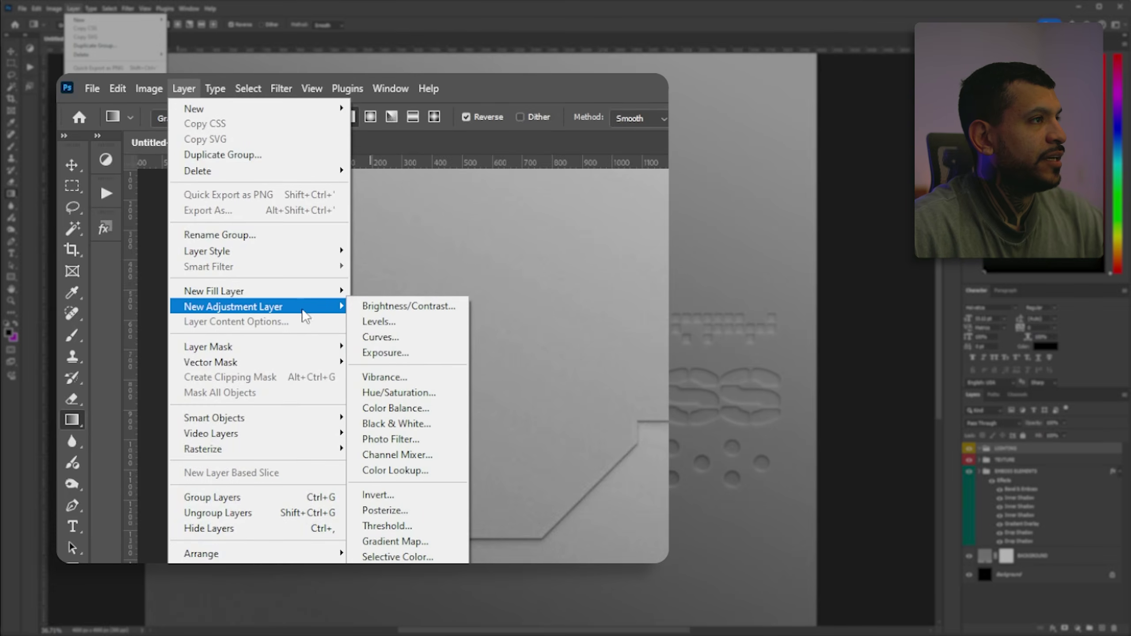
{"action": "left_click", "coordinate": [384, 337]}
{"action": "key", "text": "Return"}
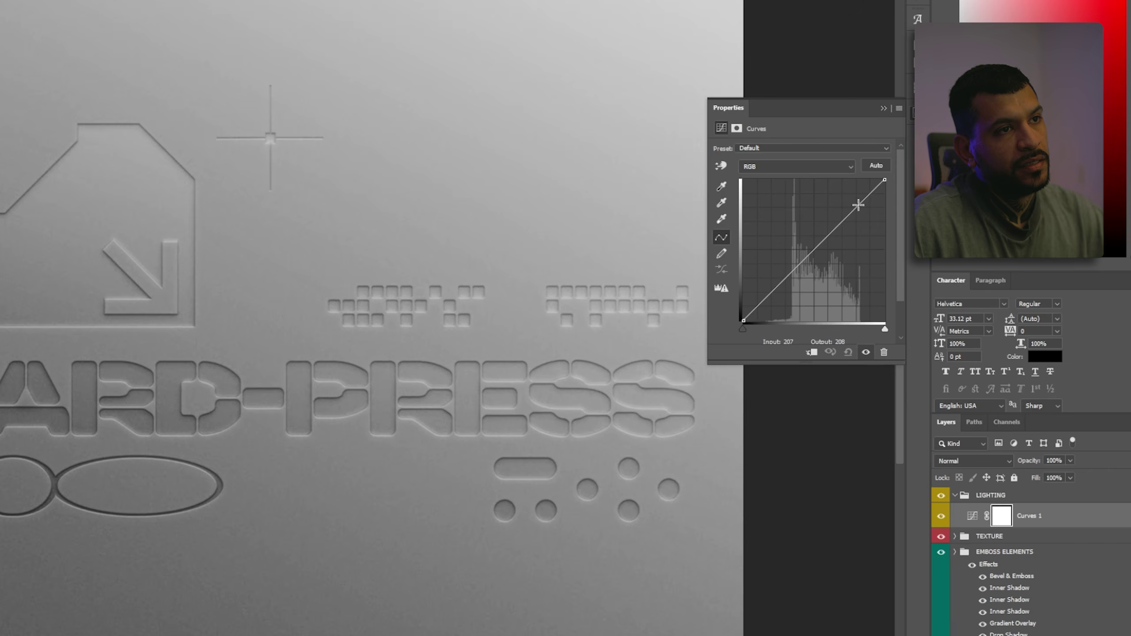
Shape the RGB curve with several points, pulling the shadows and midtones down to darken the image and increase contrast.
{"action": "left_click_drag", "start_coordinate": [859, 205], "coordinate": [843, 233]}
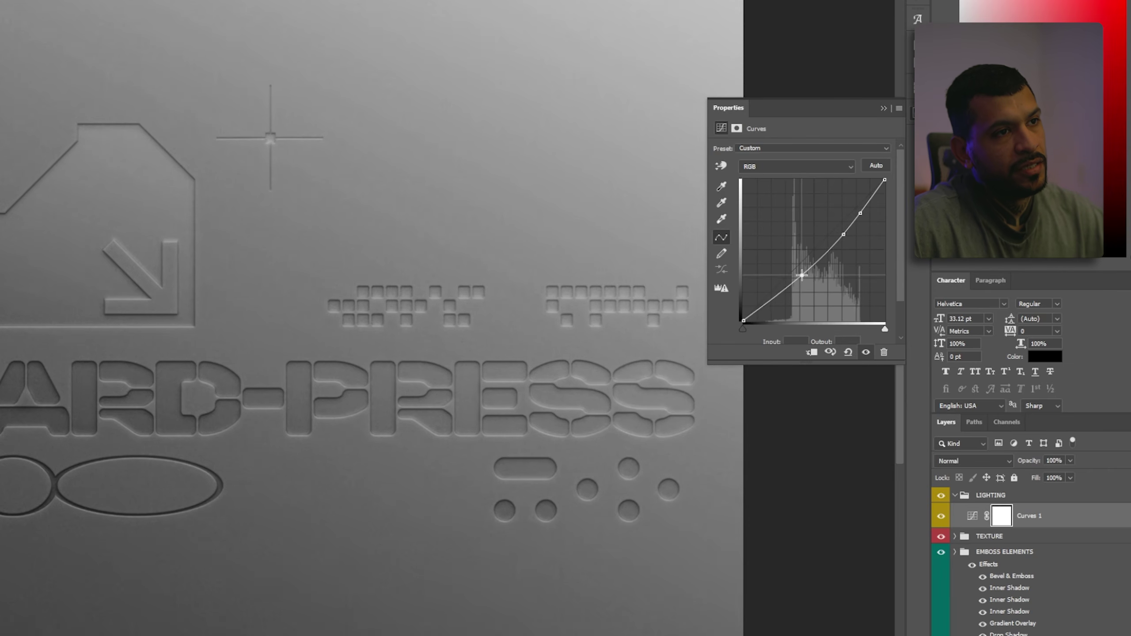
{"action": "left_click_drag", "start_coordinate": [802, 274], "coordinate": [804, 281]}
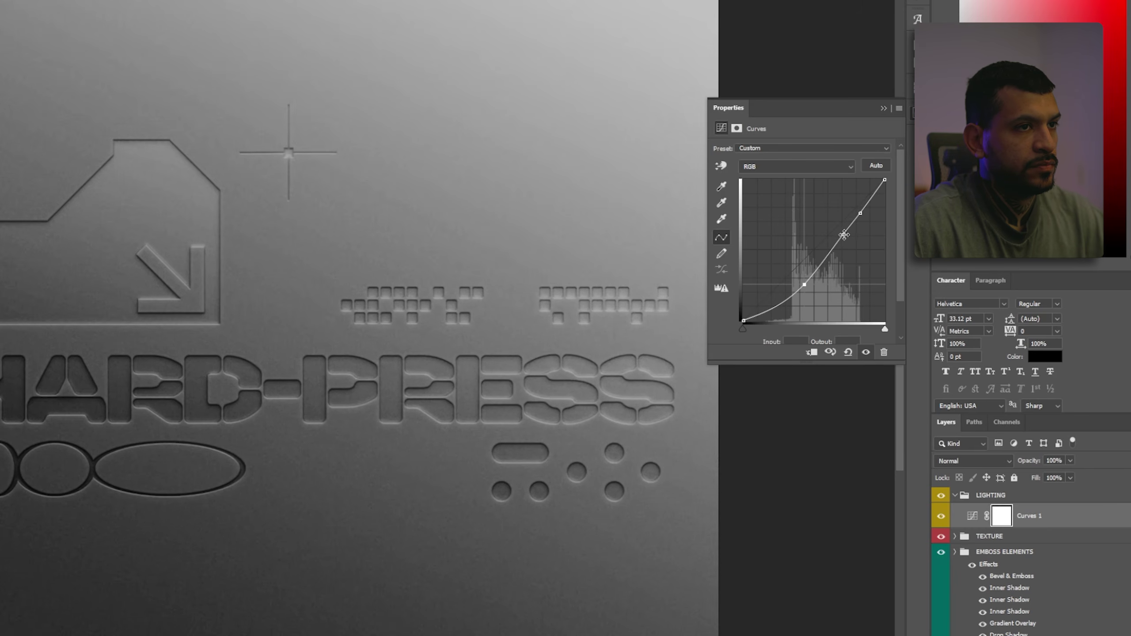
{"action": "left_click", "coordinate": [843, 234]}
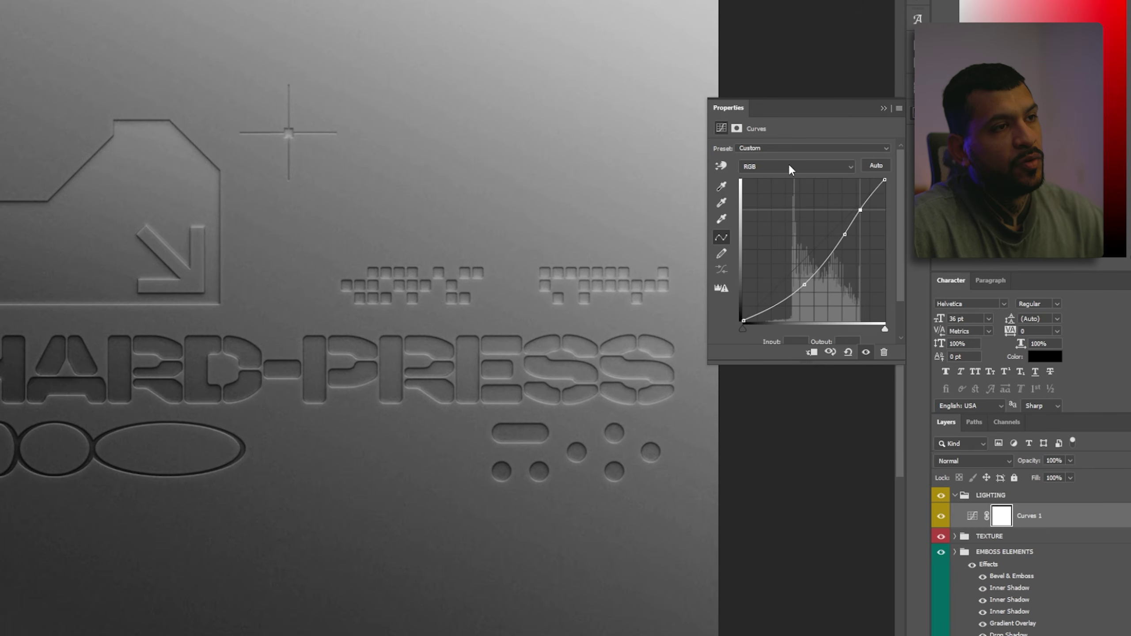
In the Green channel of the curves, raise the shadows and lower the highlights for green shadows and magenta highlights.
{"action": "left_click", "coordinate": [793, 167]}
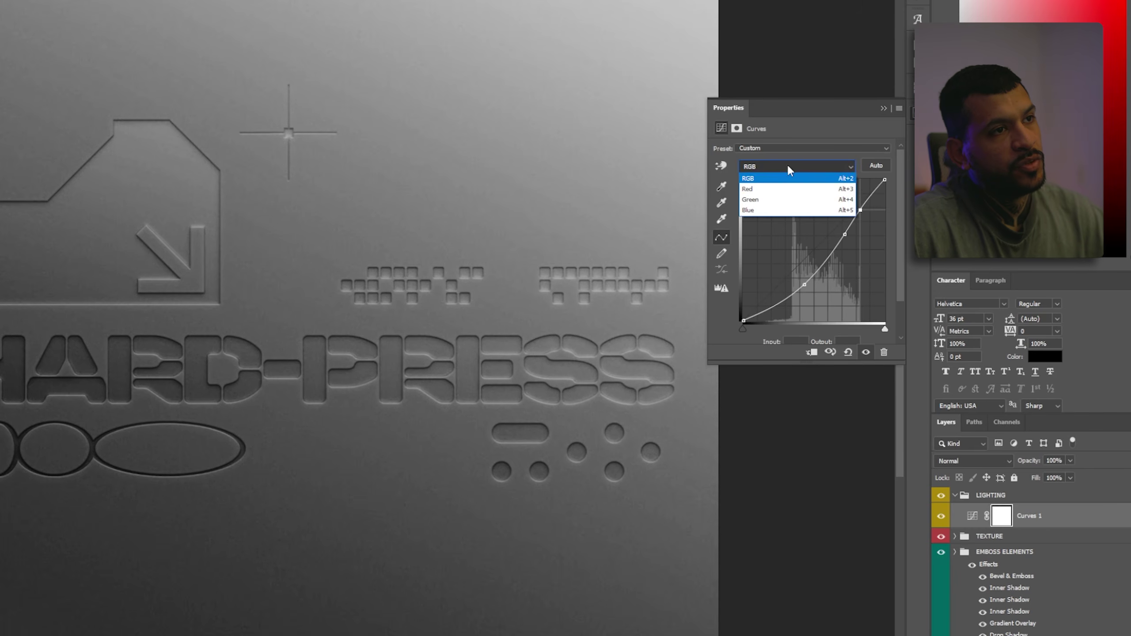
{"action": "left_click", "coordinate": [762, 200]}
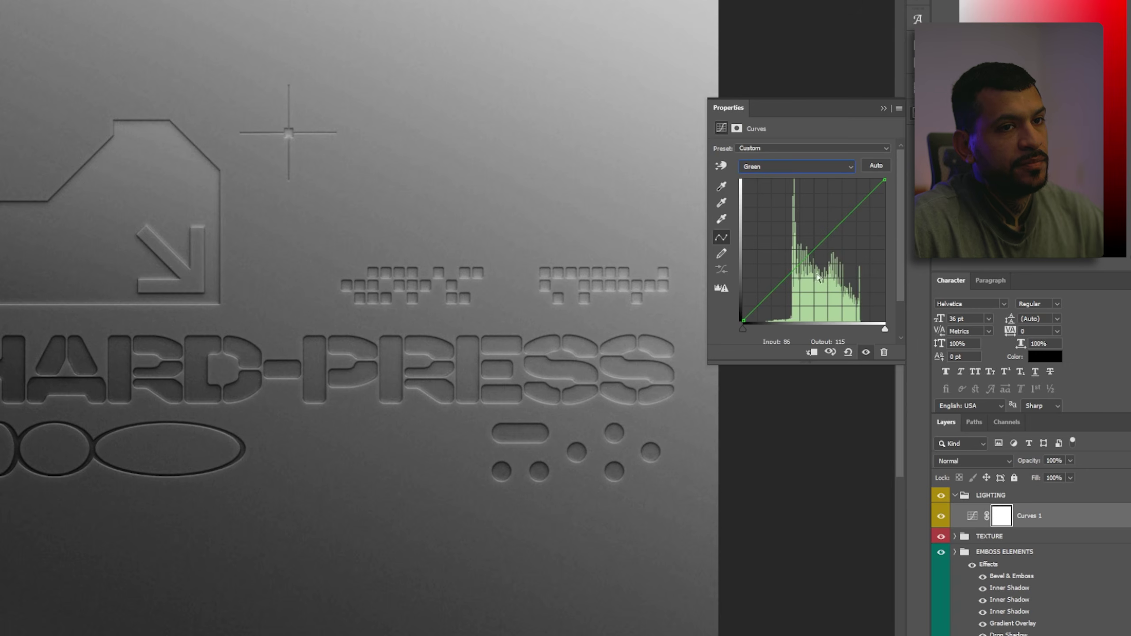
{"action": "left_click_drag", "start_coordinate": [779, 280], "coordinate": [777, 279]}
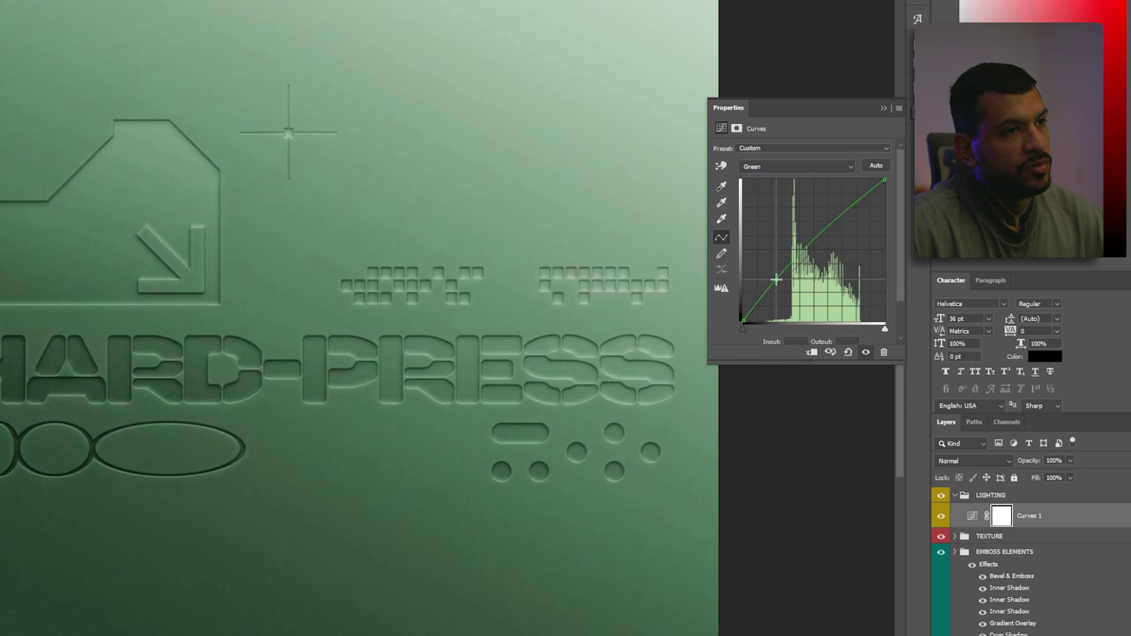
{"action": "left_click_drag", "start_coordinate": [842, 215], "coordinate": [850, 222]}
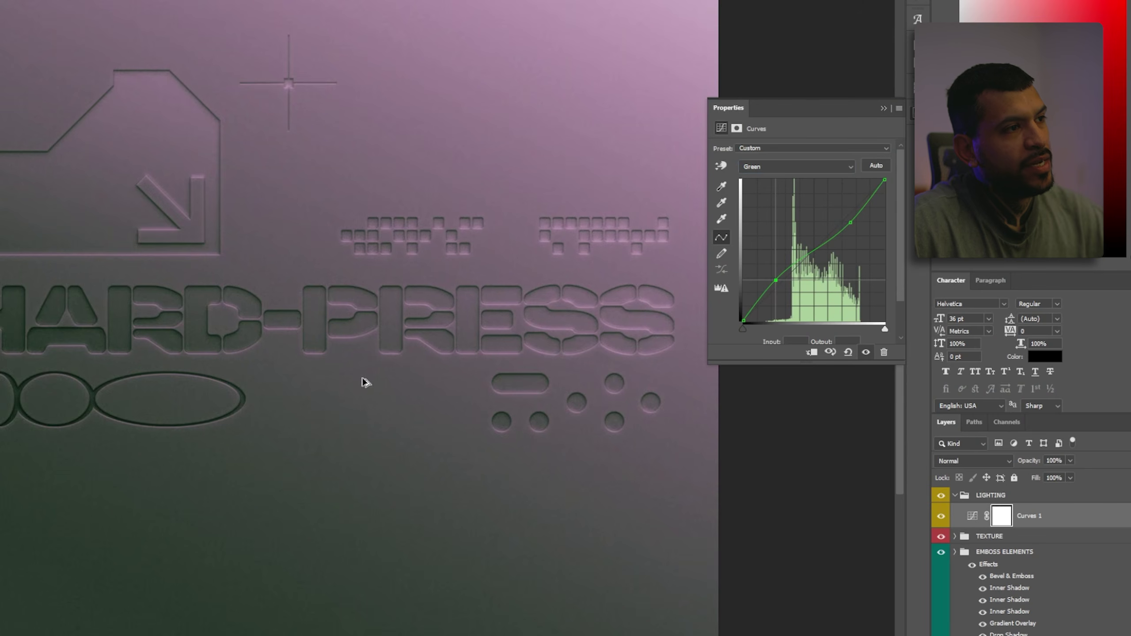
{"action": "scroll", "coordinate": [363, 382], "scroll_direction": "right", "scroll_amount": 2}
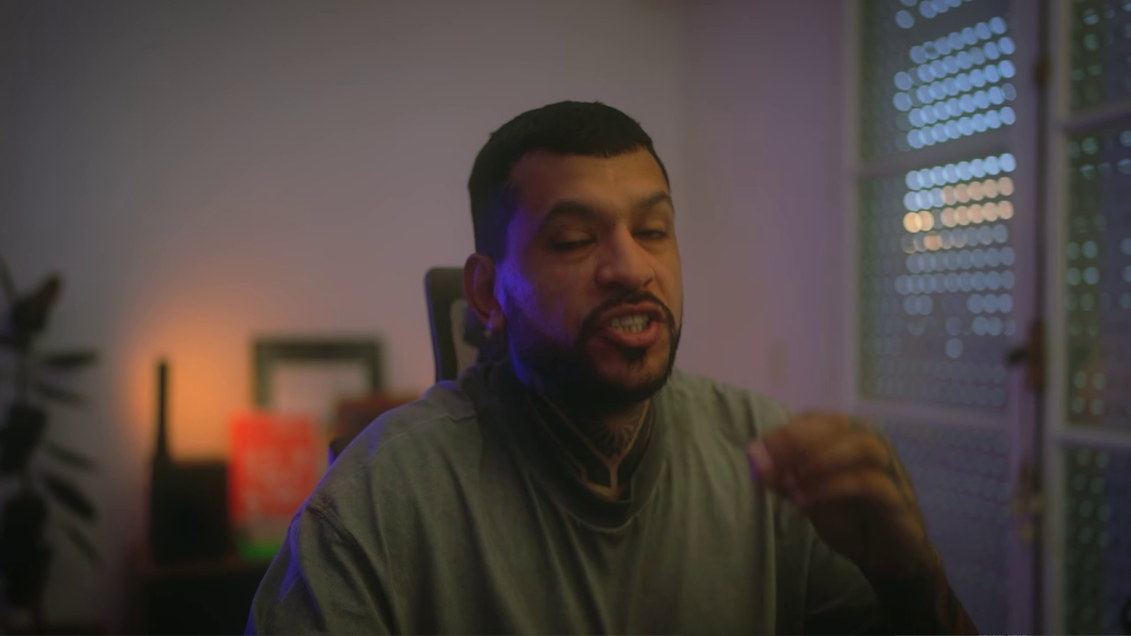
In the Red channel of the curves, raise the shadows and lower the highlights for warm shadows and cooler highlights.
{"action": "left_click", "coordinate": [766, 166]}
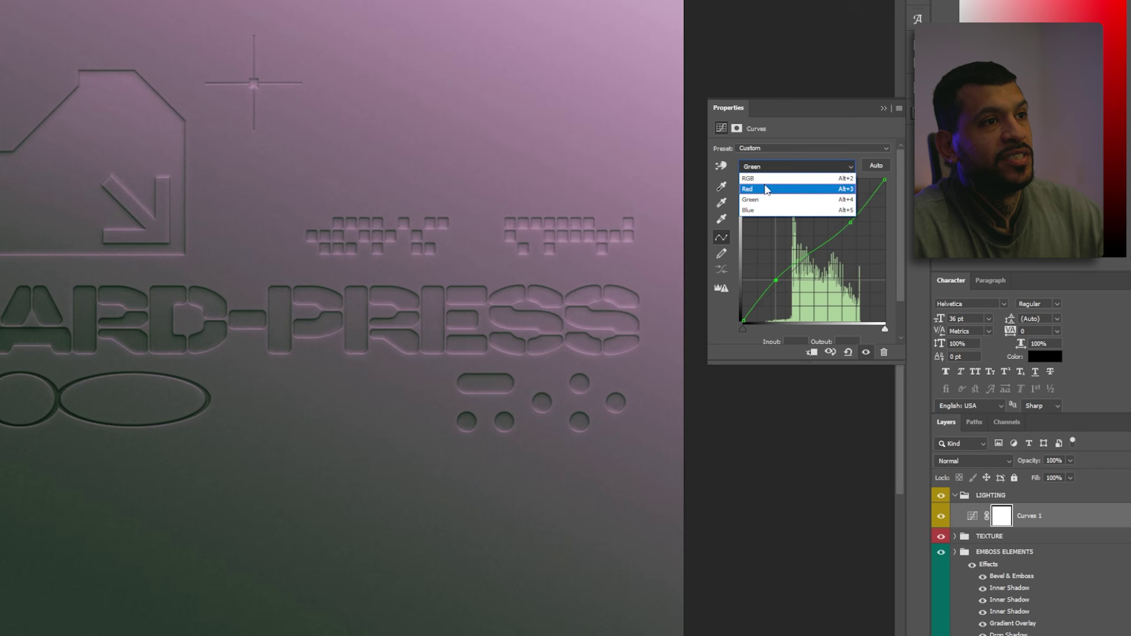
{"action": "left_click", "coordinate": [767, 189]}
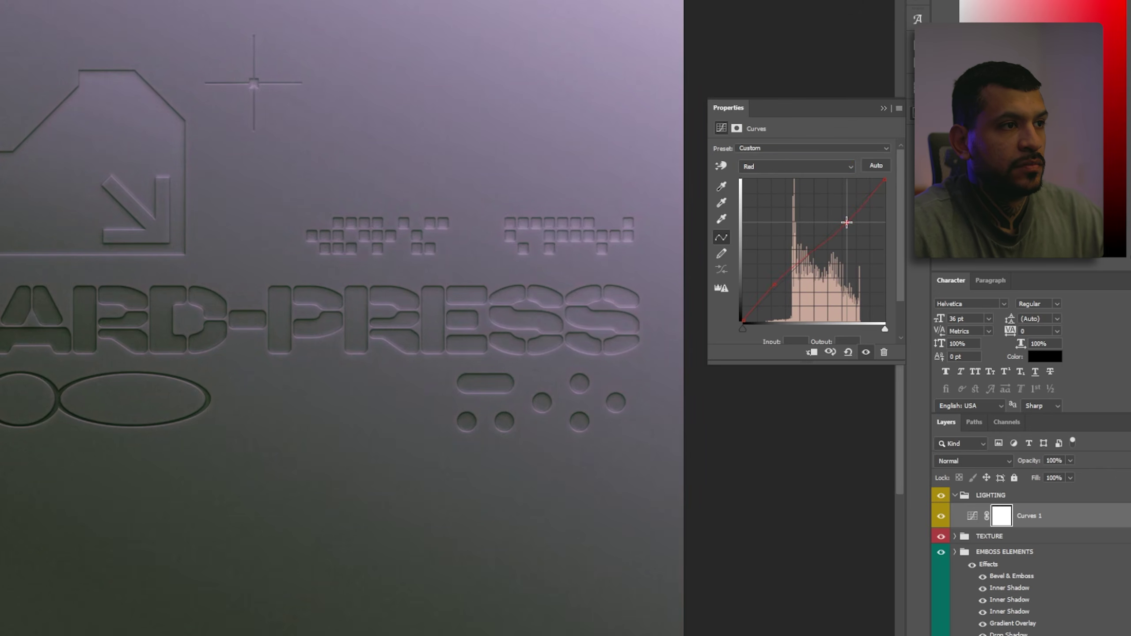
{"action": "left_click_drag", "start_coordinate": [847, 222], "coordinate": [843, 229]}
{"action": "scroll", "coordinate": [374, 344], "scroll_direction": "up", "scroll_amount": 2}
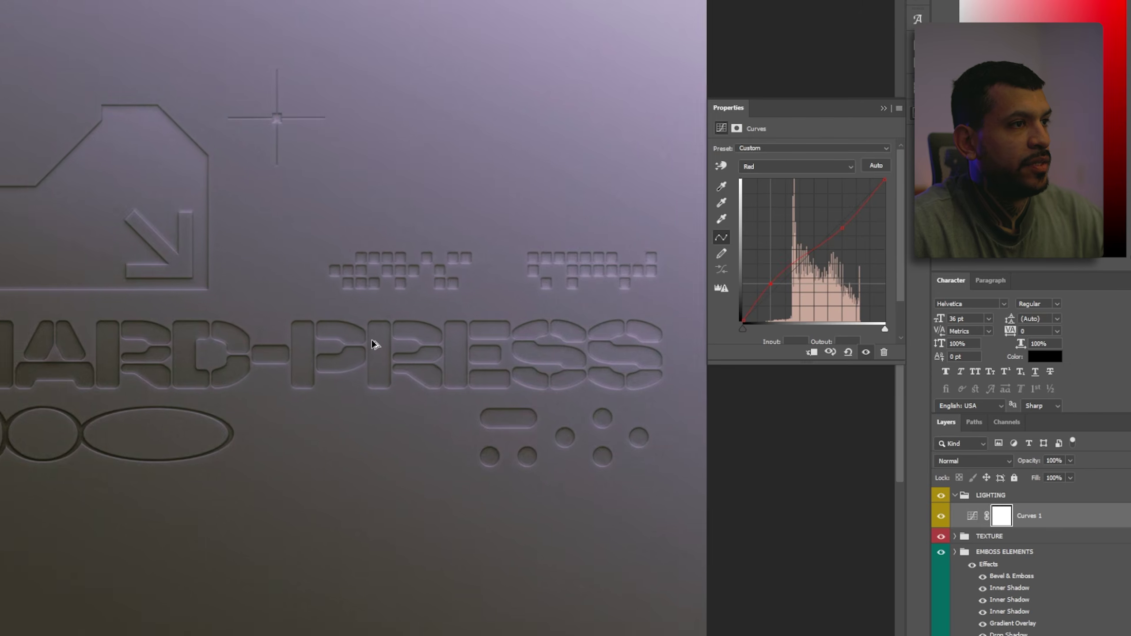
{"action": "left_click", "coordinate": [775, 168]}
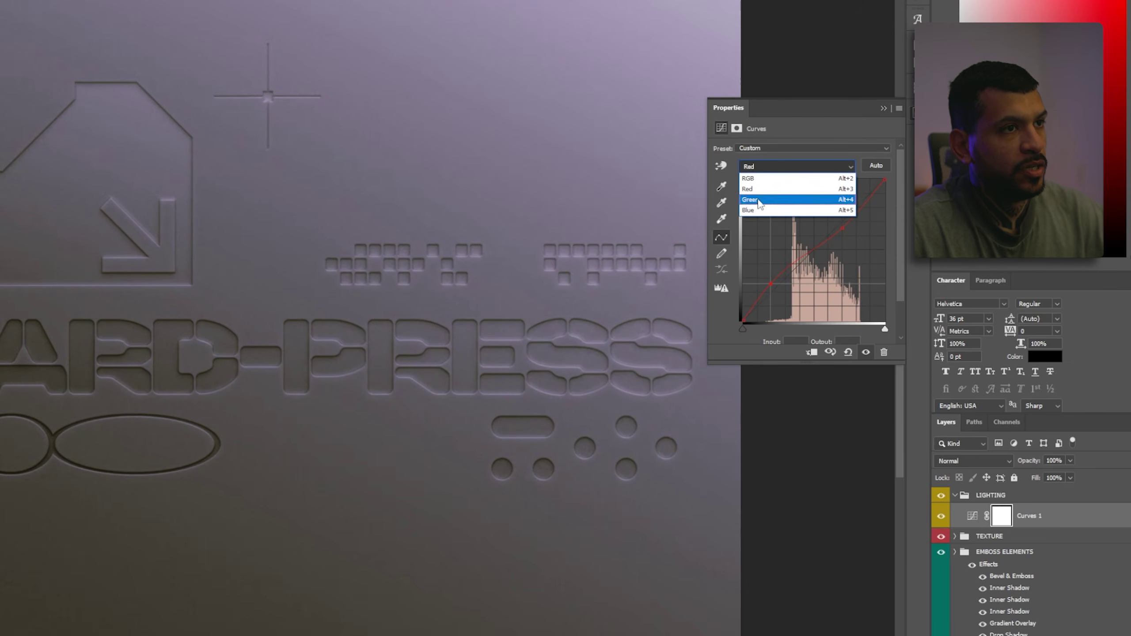
{"action": "left_click", "coordinate": [776, 168]}
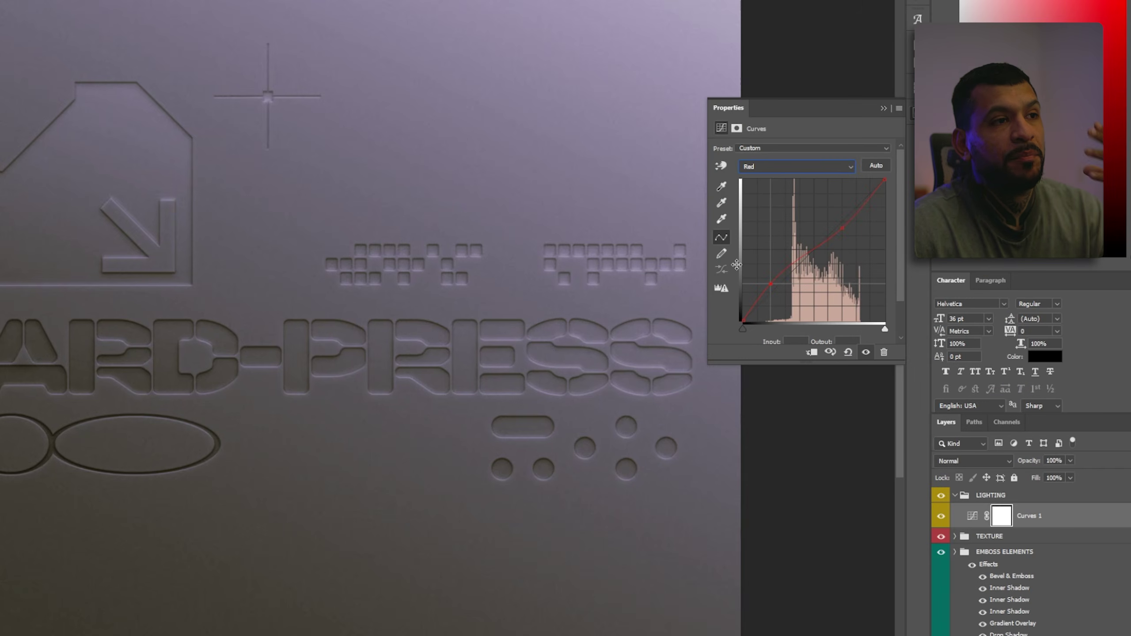
{"action": "left_click", "coordinate": [767, 286]}
Lower the opacity of the EMBOSS ELEMENTS group's Gradient Overlay effect.
{"action": "left_click", "coordinate": [1008, 554]}
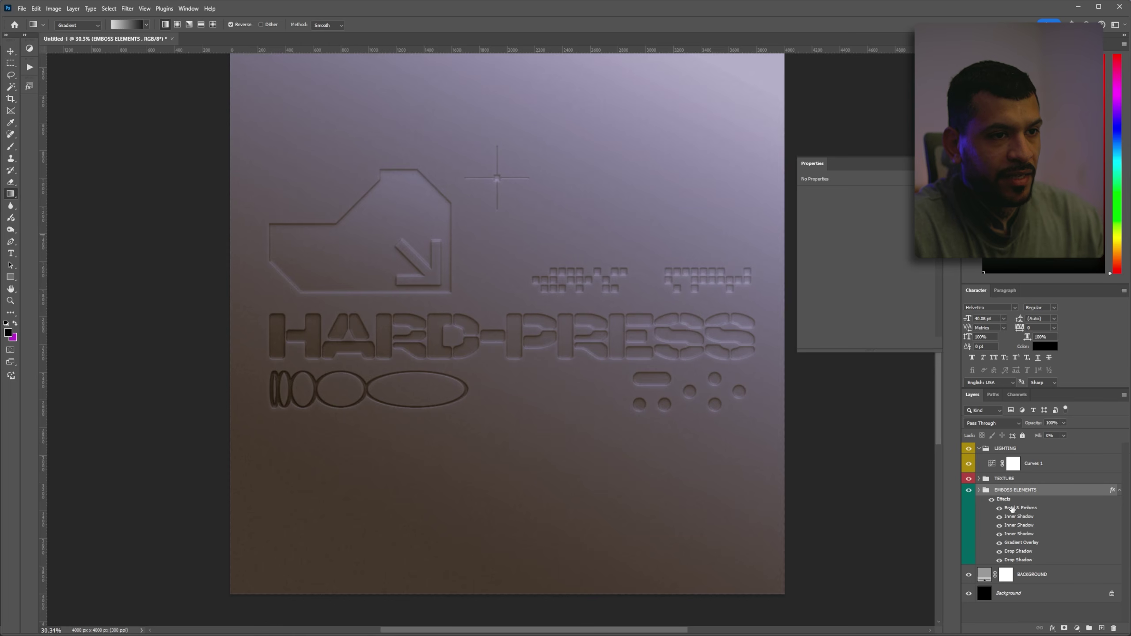
{"action": "double_click", "coordinate": [1004, 500]}
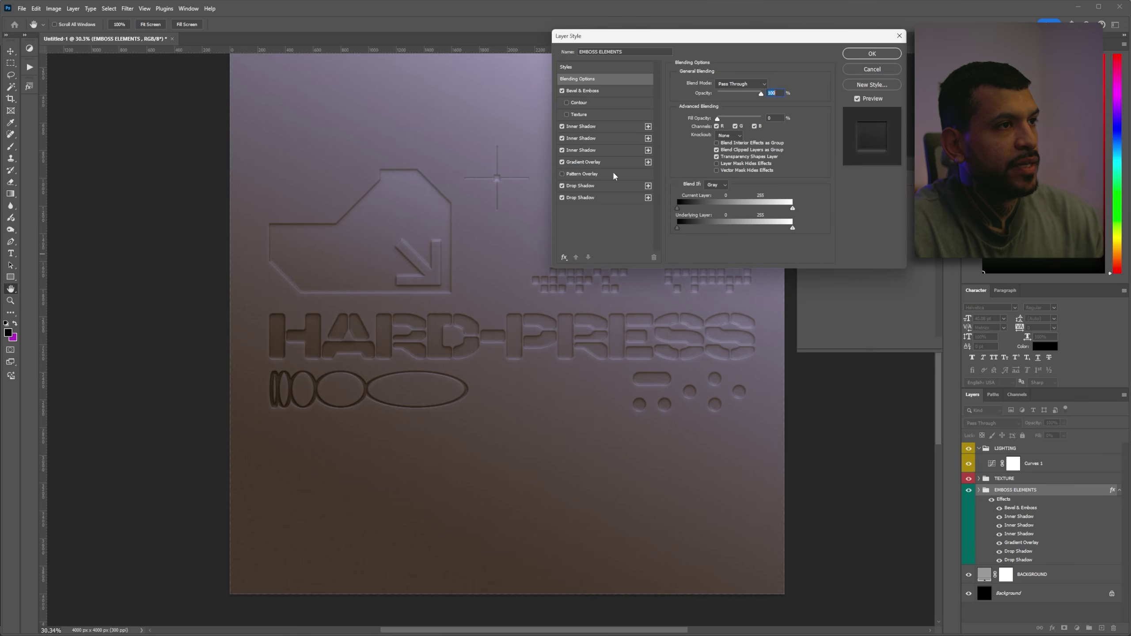
{"action": "left_click", "coordinate": [576, 163]}
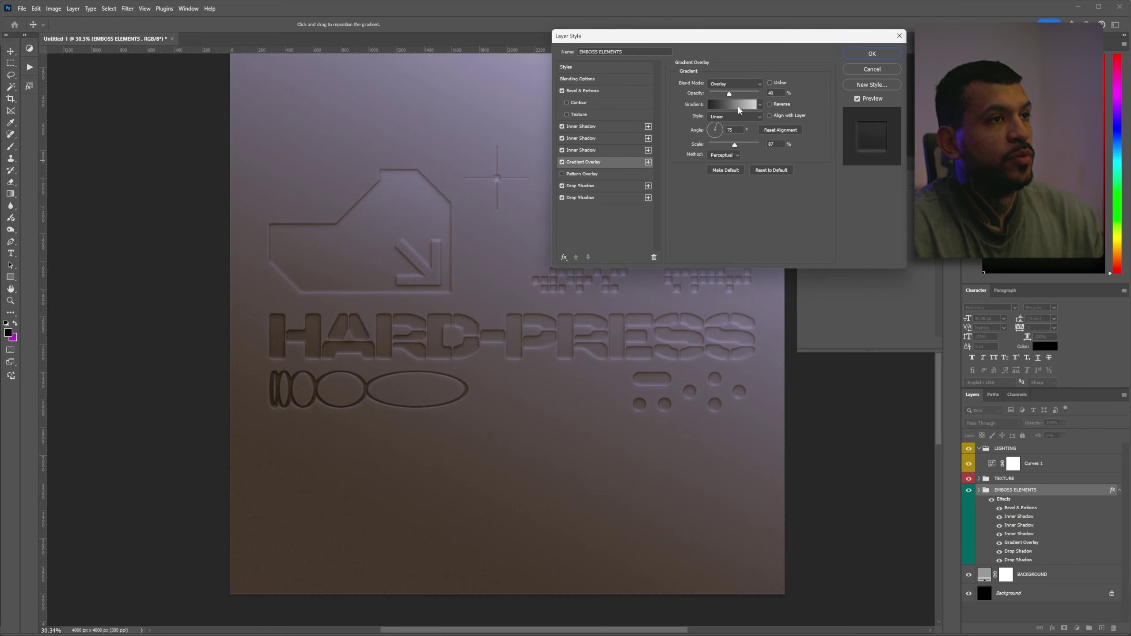
{"action": "left_click_drag", "start_coordinate": [730, 96], "coordinate": [725, 96]}
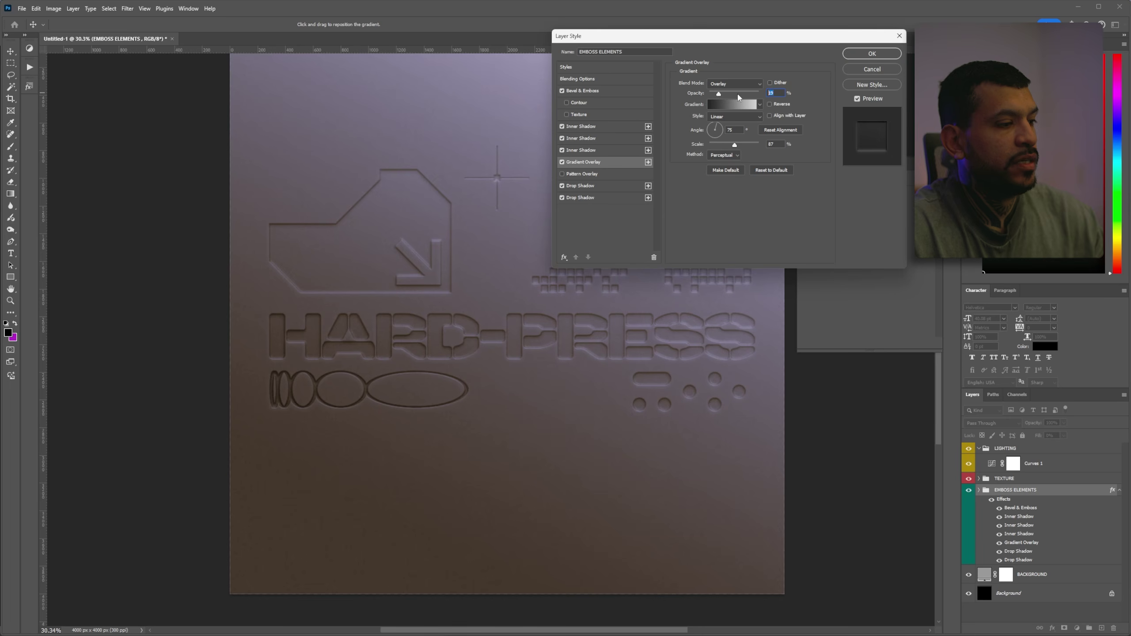
{"action": "key", "text": "Return"}
{"action": "scroll", "coordinate": [406, 234], "scroll_direction": "up", "scroll_amount": 3}
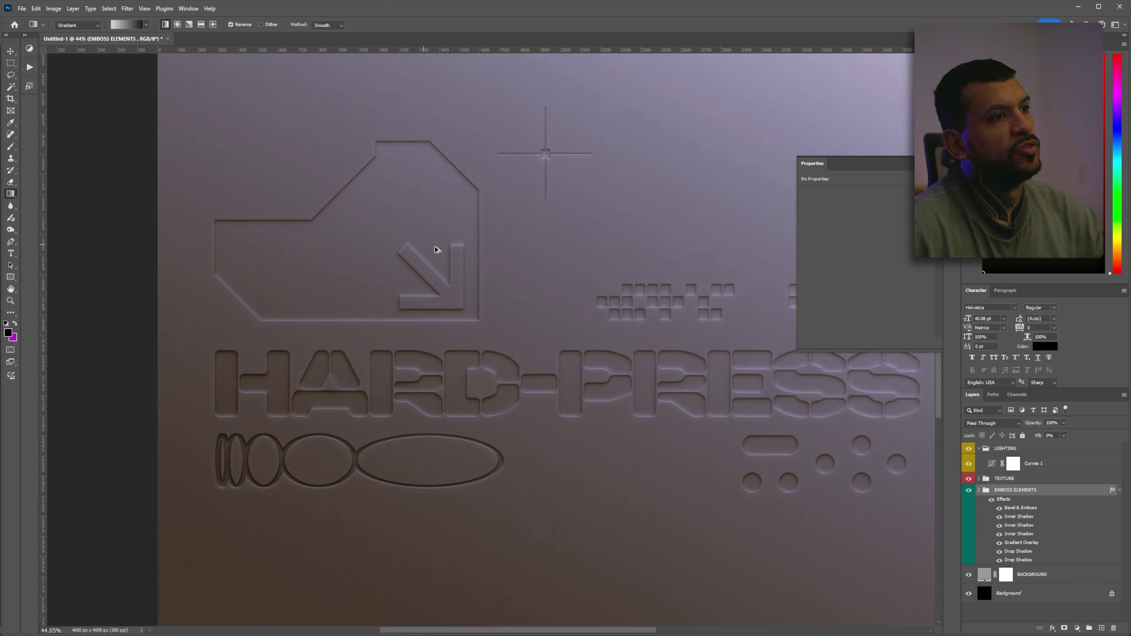
{"action": "scroll", "coordinate": [530, 260], "scroll_direction": "right", "scroll_amount": 3}
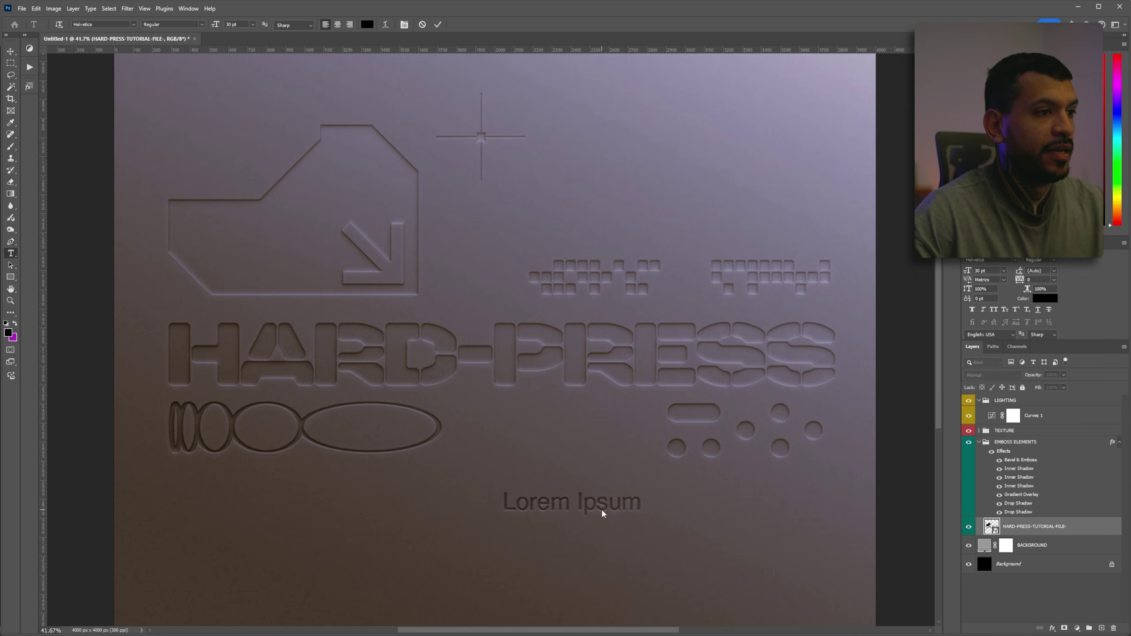
Add the text "PHOTOSHOP TUTORIAL" inside the EMBOSS ELEMENTS group, beneath the HARD-PRESS artwork.
{"action": "type", "text": "PHOT"}
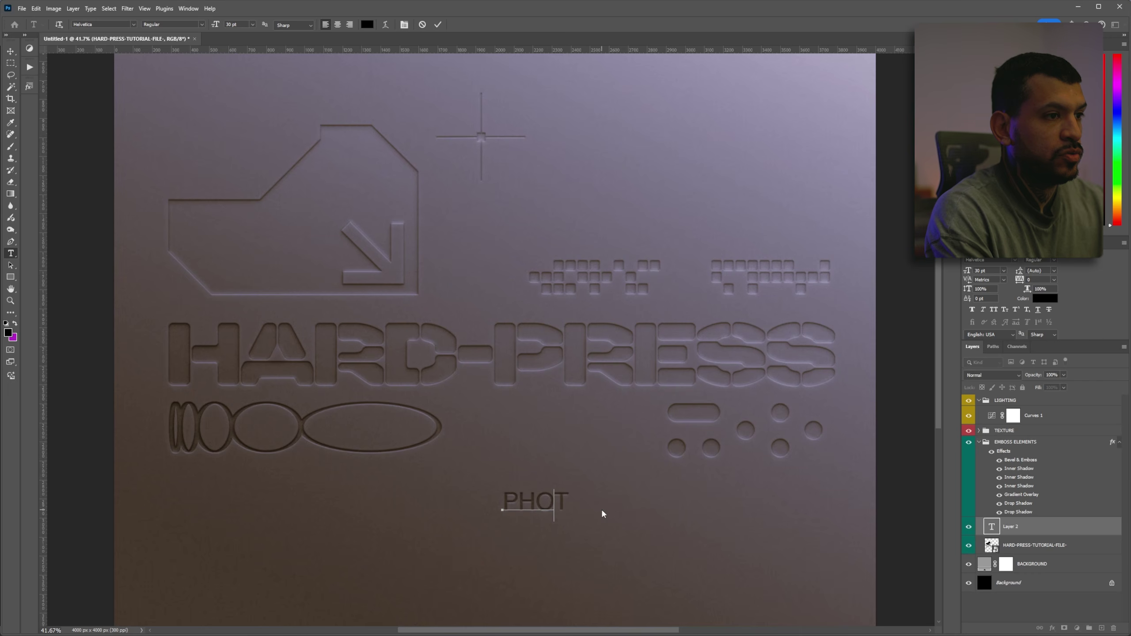
{"action": "key", "text": "BackSpace"}
{"action": "type", "text": "OTOSHO"}
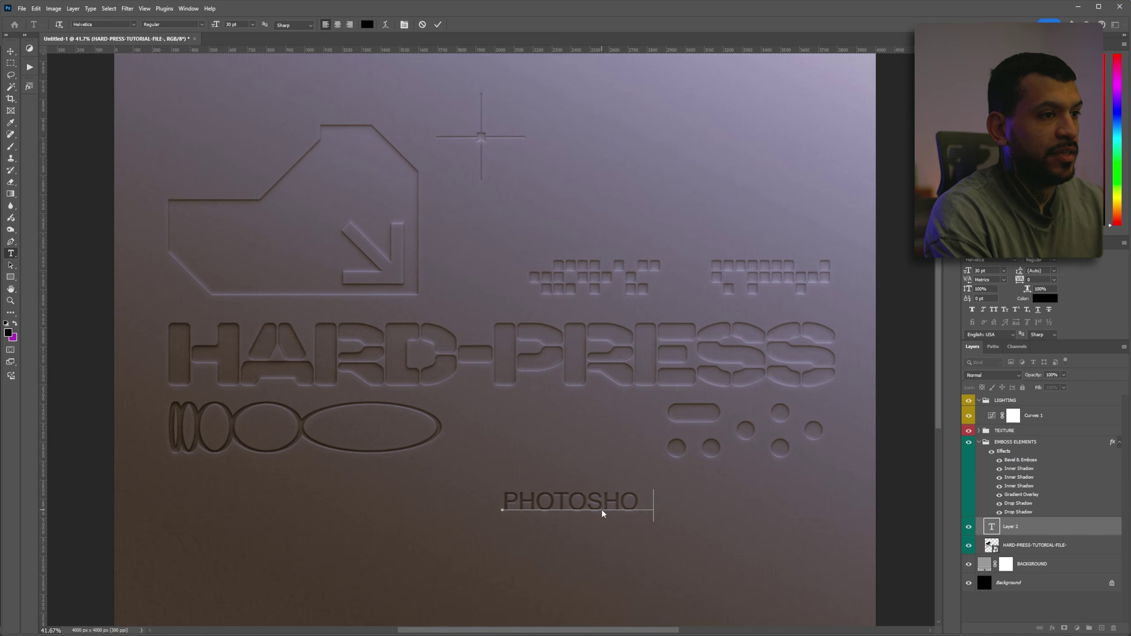
{"action": "type", "text": "P TUTORIAL"}
{"action": "scroll", "coordinate": [661, 508], "scroll_direction": "up", "scroll_amount": 4}
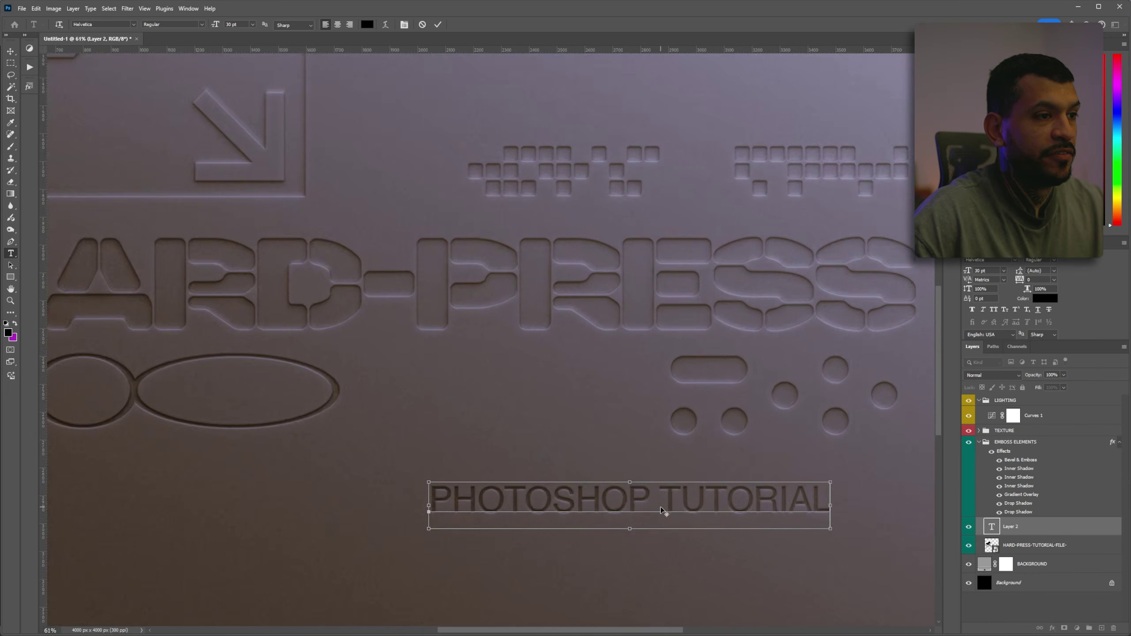
{"action": "scroll", "coordinate": [661, 508], "scroll_direction": "down", "scroll_amount": 5}
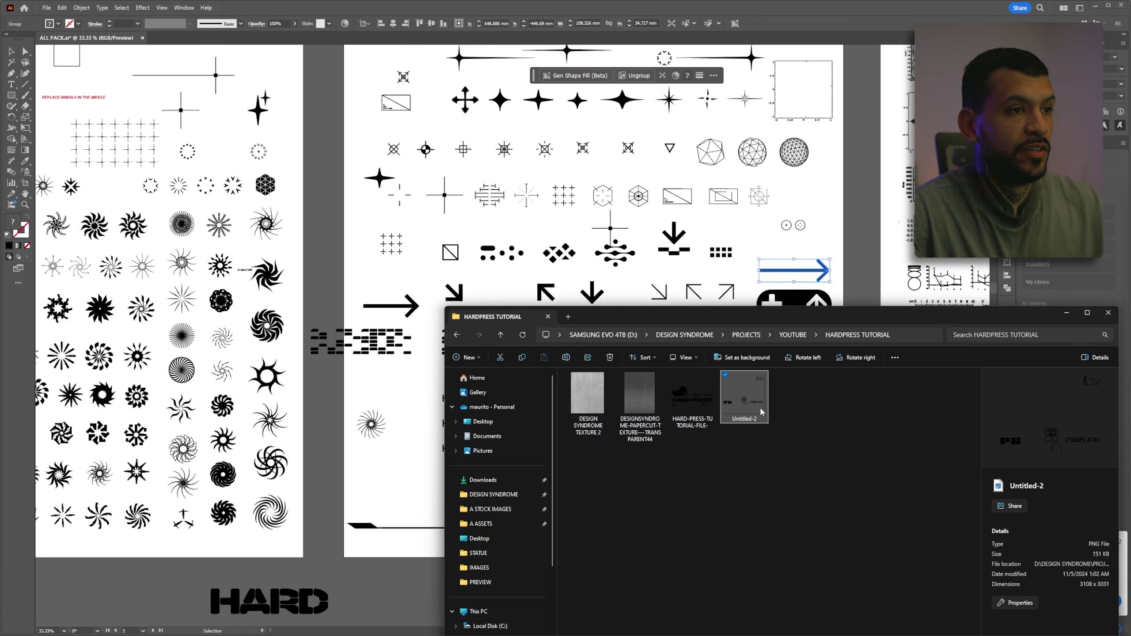
Place Untitled-2 from the HARDPRESS TUTORIAL folder into the EMBOSS ELEMENTS group and scale it down within the canvas.
{"action": "left_click_drag", "start_coordinate": [761, 412], "coordinate": [637, 440]}
{"action": "scroll", "coordinate": [648, 189], "scroll_direction": "down", "scroll_amount": 3}
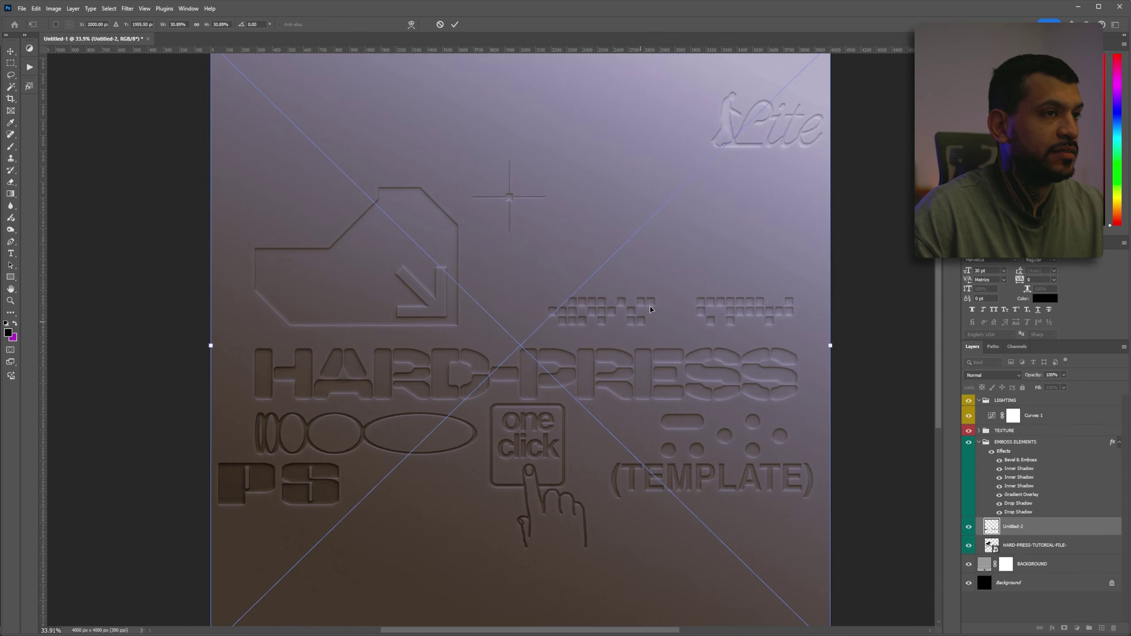
{"action": "left_click_drag", "start_coordinate": [802, 89], "coordinate": [742, 203]}
Bring the long thin arrow from the Illustrator ALL PACK file into the Photoshop emboss group as pixels, placed below the PS lettering.
{"action": "left_click", "coordinate": [863, 625]}
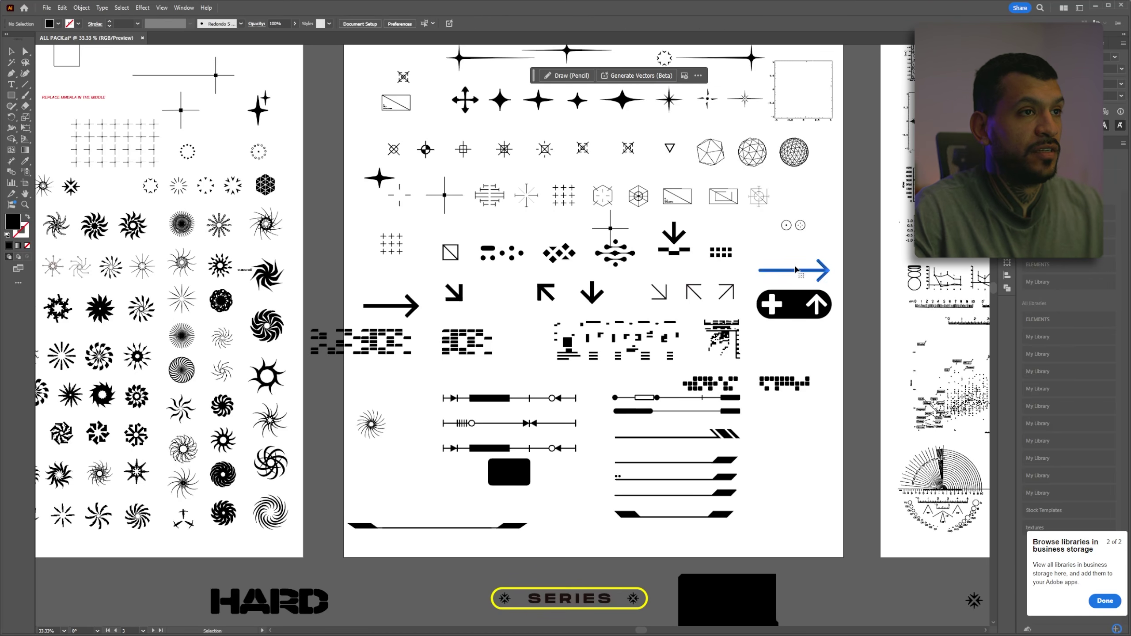
{"action": "key", "text": "alt+Tab"}
{"action": "key", "text": "ctrl+v"}
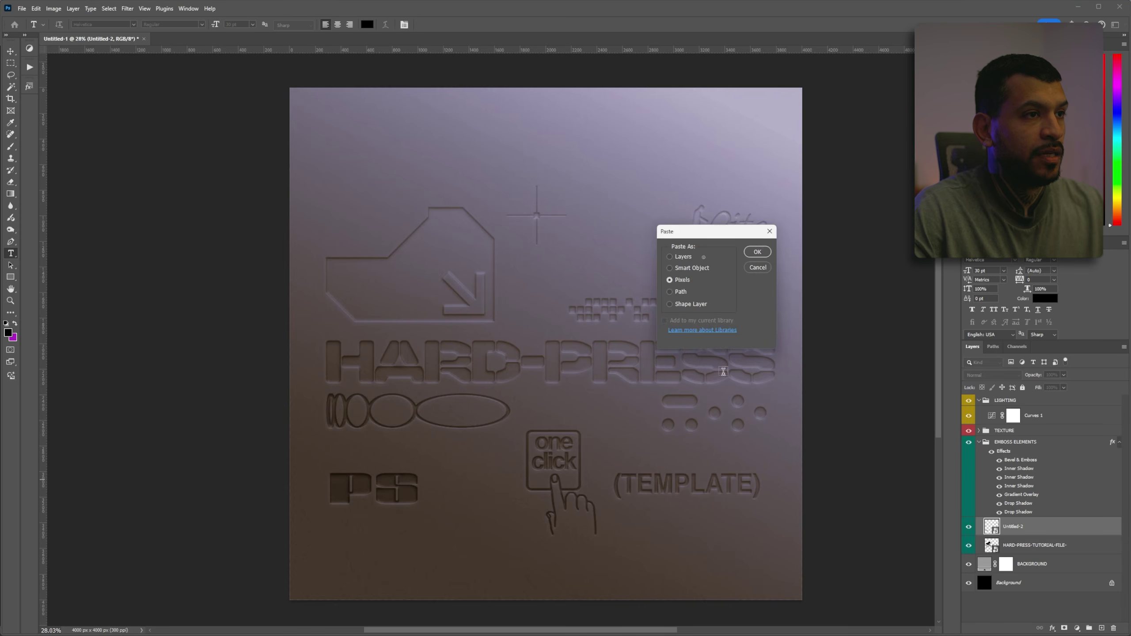
{"action": "left_click", "coordinate": [757, 252]}
{"action": "left_click_drag", "start_coordinate": [578, 350], "coordinate": [447, 555]}
{"action": "key", "text": "Return"}
{"action": "key", "text": "t"}
{"action": "left_click", "coordinate": [967, 530]}
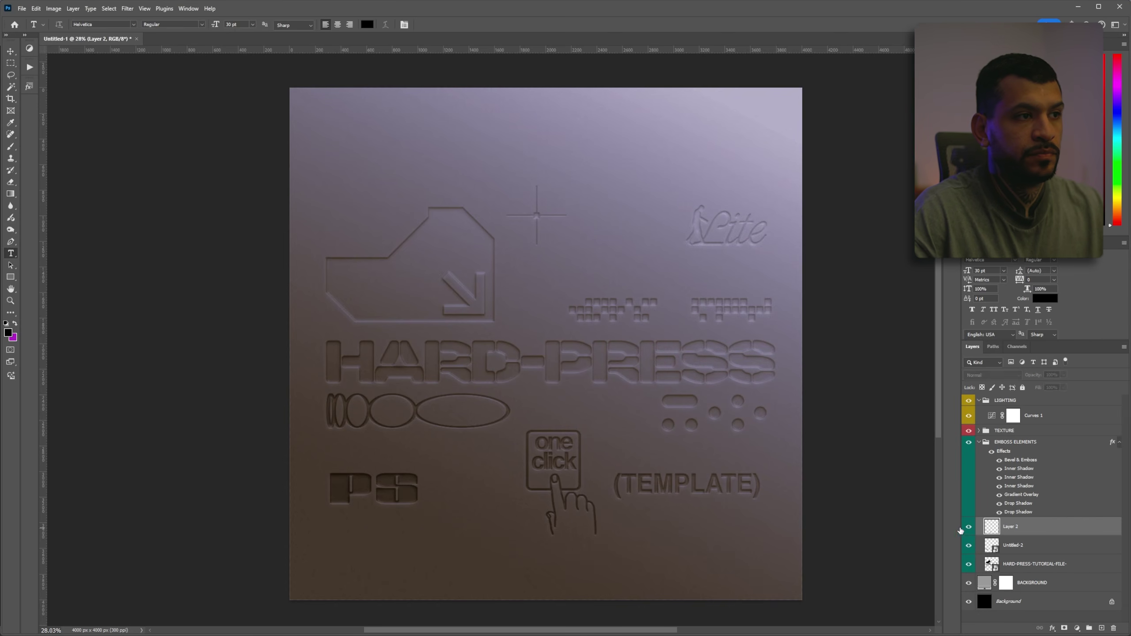
{"action": "left_click", "coordinate": [966, 530]}
{"action": "scroll", "coordinate": [518, 434], "scroll_direction": "up", "scroll_amount": 3}
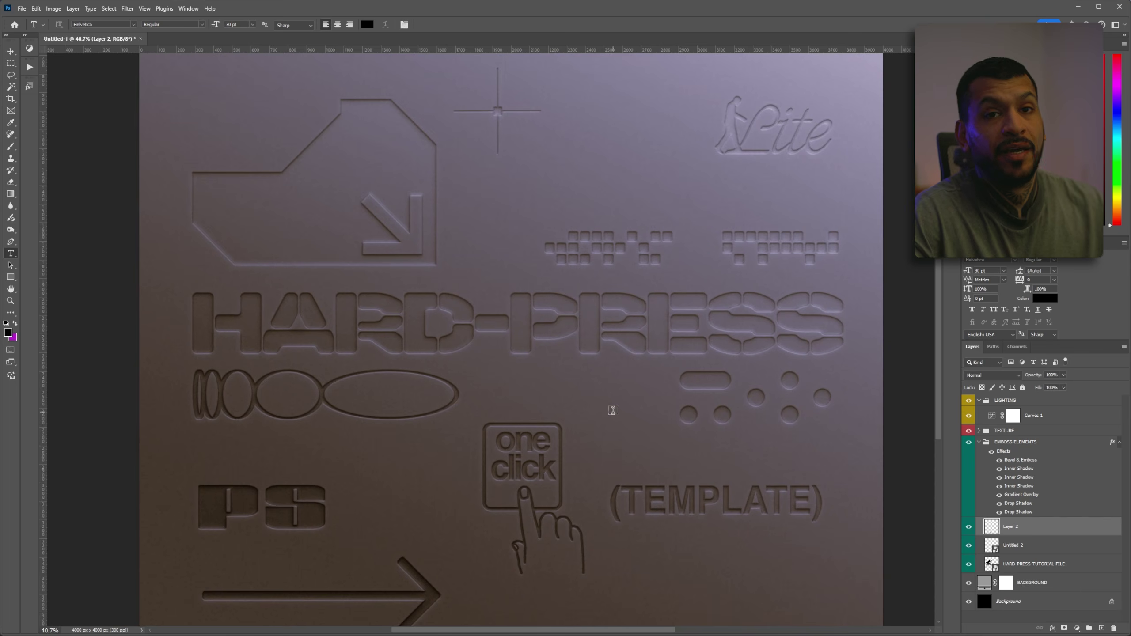
{"action": "scroll", "coordinate": [643, 384], "scroll_direction": "up", "scroll_amount": 2}
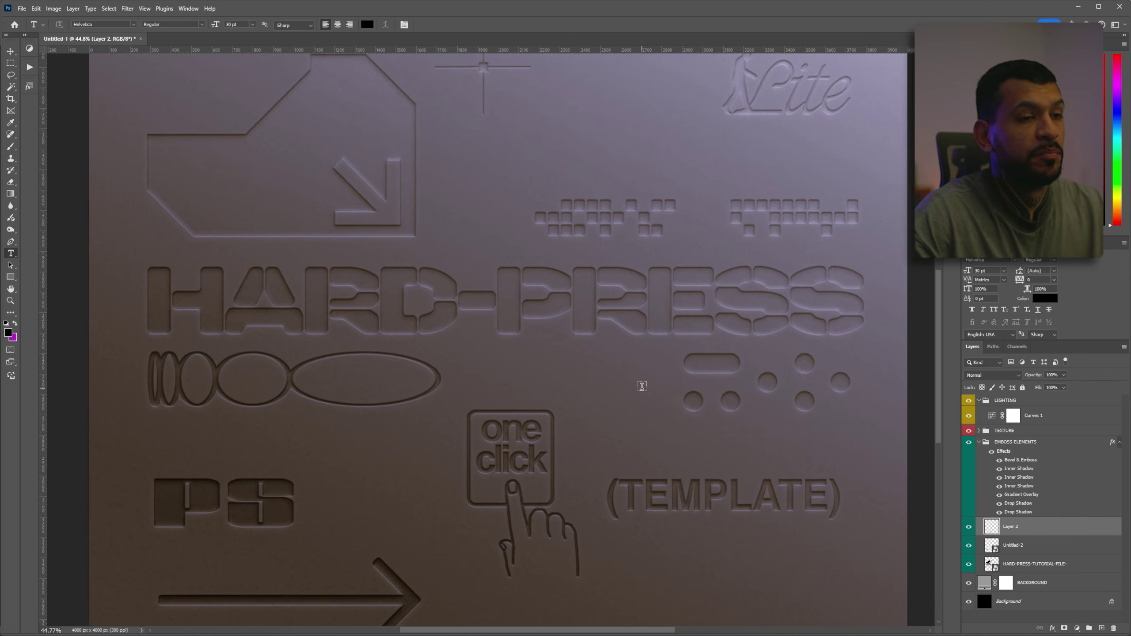
{"action": "left_click", "coordinate": [1029, 443]}
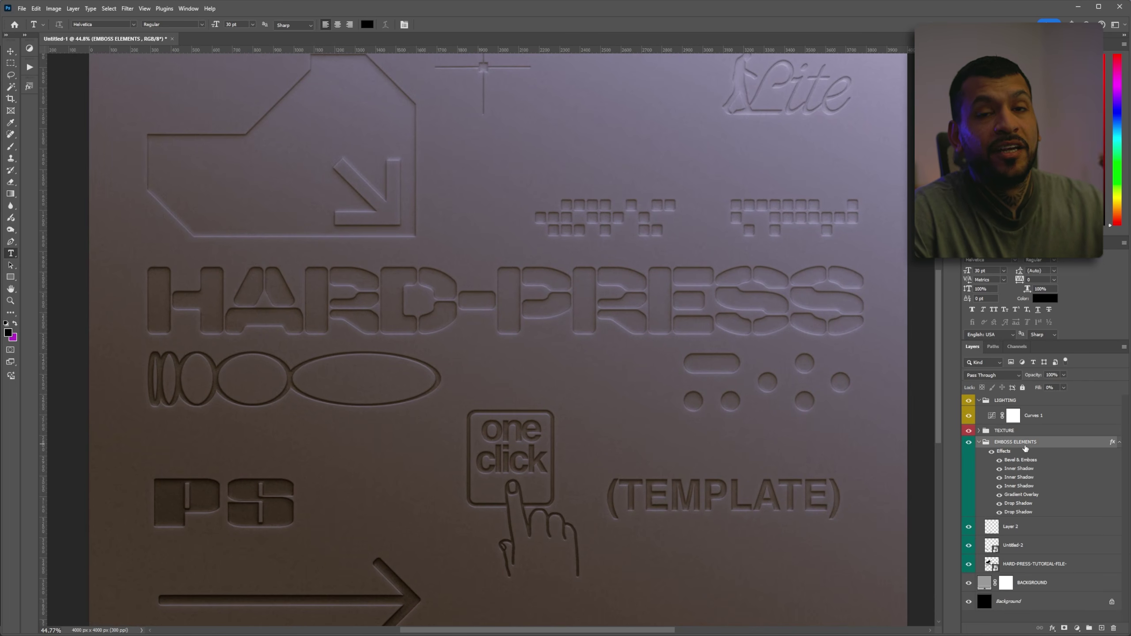
{"action": "scroll", "coordinate": [806, 442], "scroll_direction": "down", "scroll_amount": 3}
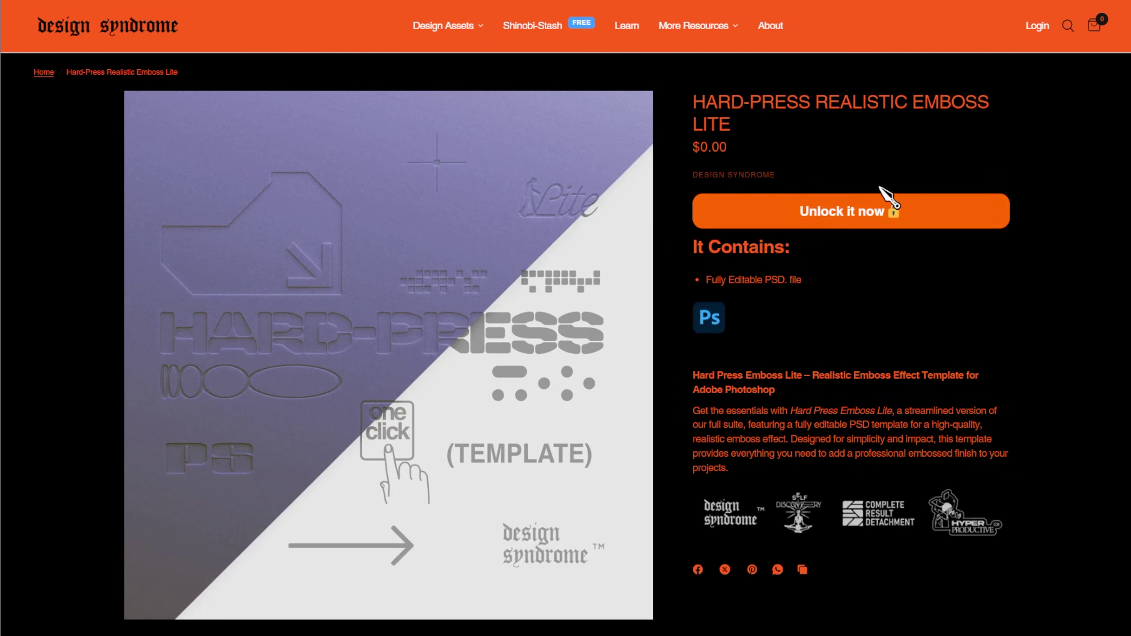
Browse the Hard-Press Realistic Emboss Lite page and the free Shinobi Stash products in the browser, and enter the address designsyndrome.com.
{"action": "scroll", "coordinate": [1041, 176], "scroll_direction": "down", "scroll_amount": 8}
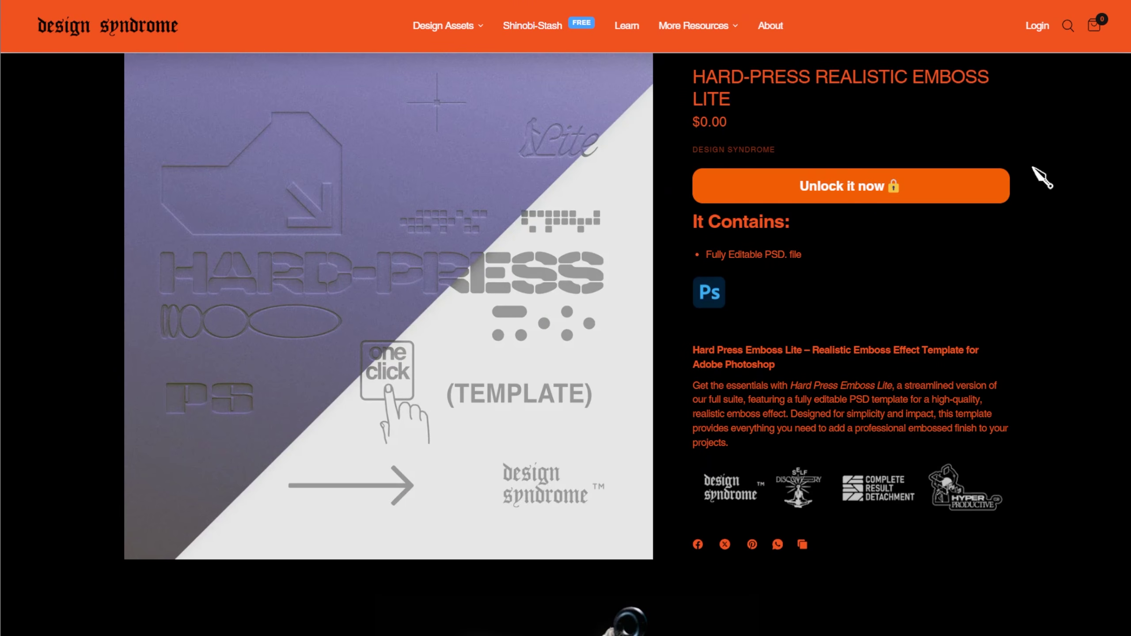
{"action": "scroll", "coordinate": [853, 367], "scroll_direction": "down", "scroll_amount": 4}
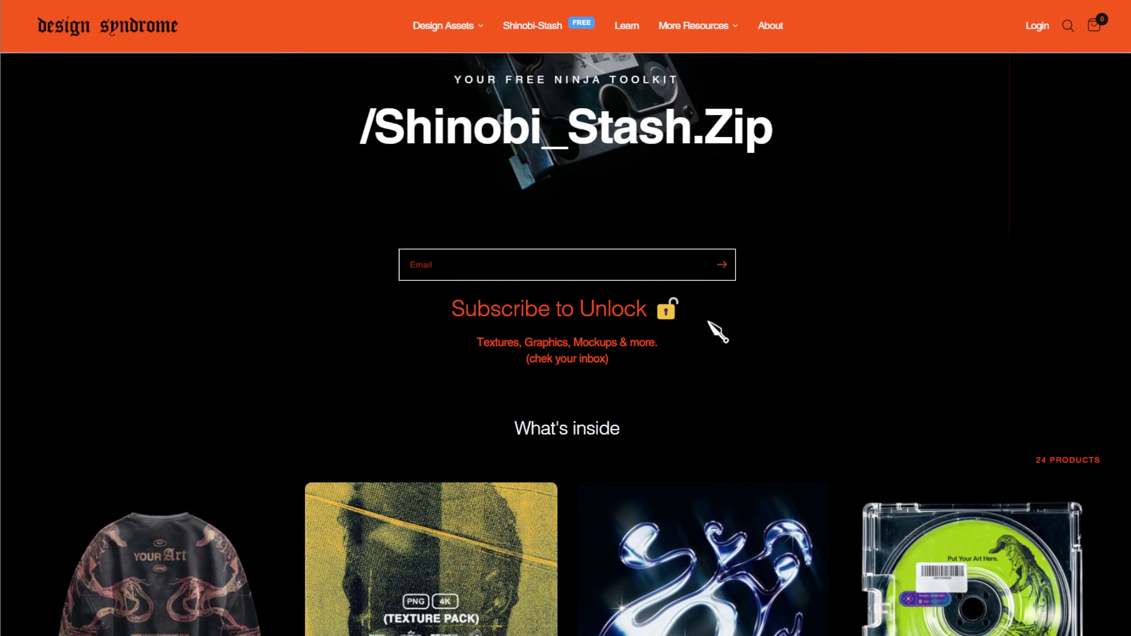
{"action": "scroll", "coordinate": [719, 332], "scroll_direction": "down", "scroll_amount": 10}
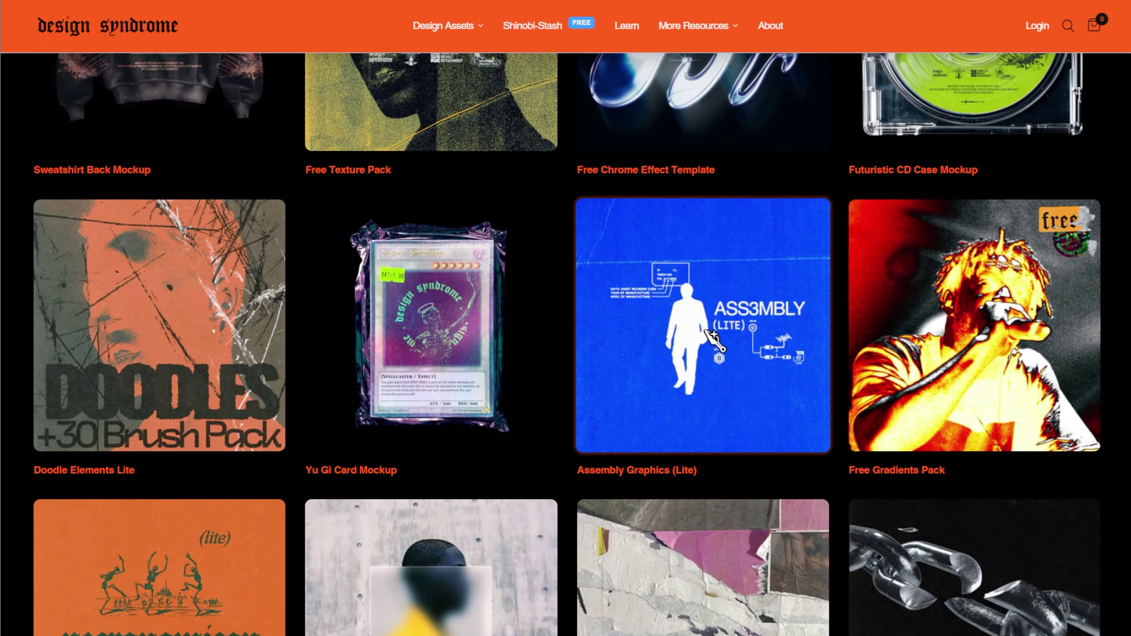
{"action": "scroll", "coordinate": [706, 332], "scroll_direction": "down", "scroll_amount": 15}
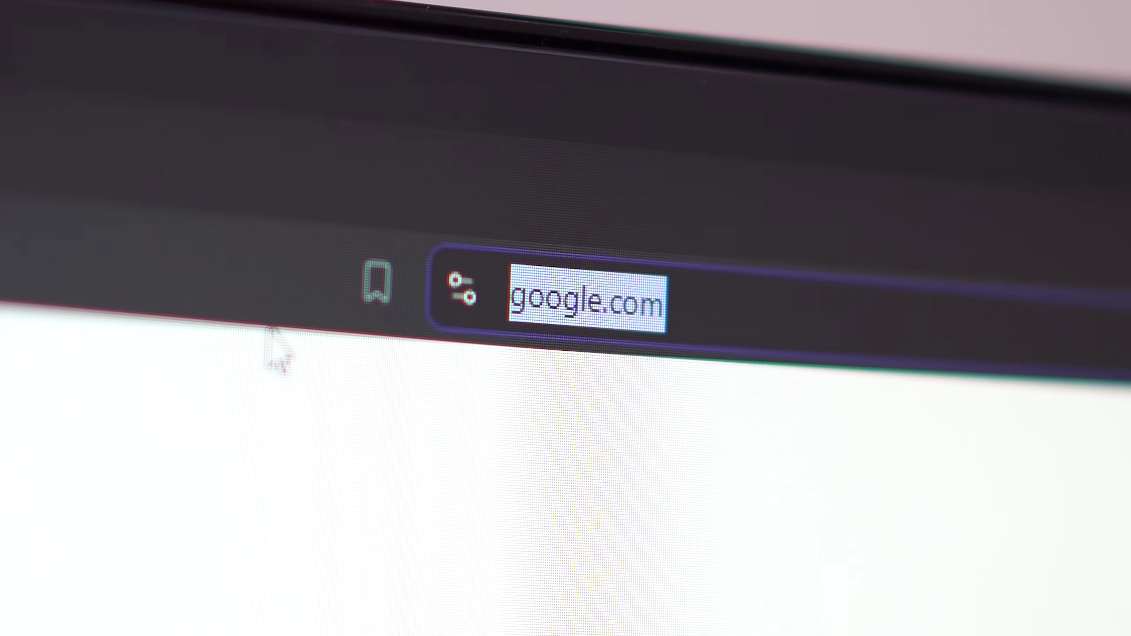
{"action": "type", "text": "designsyndrome.com"}
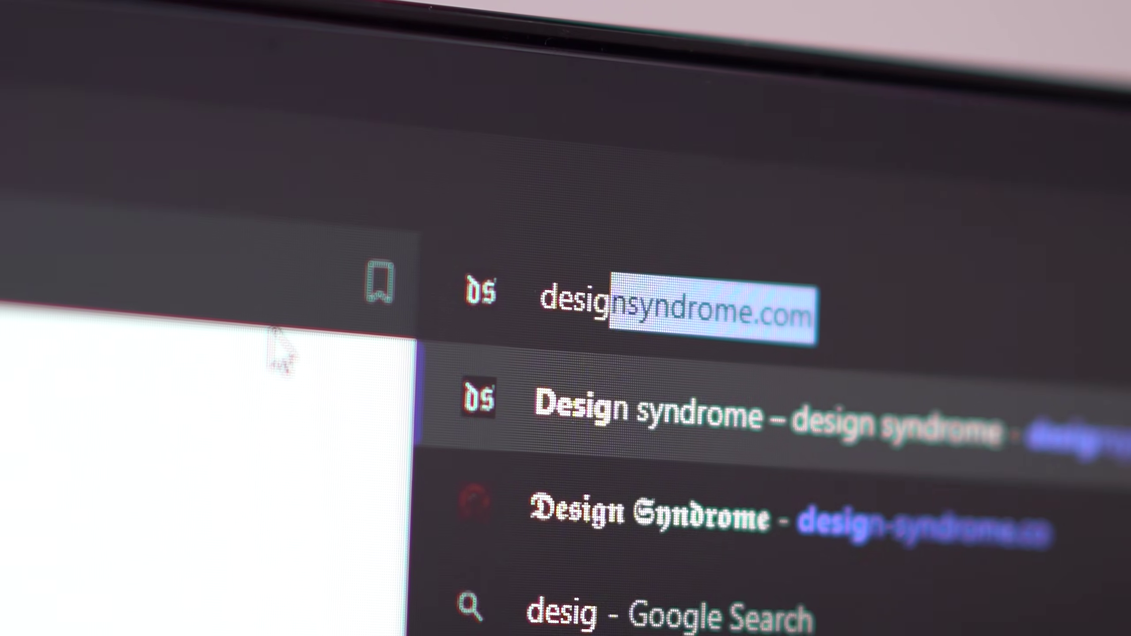
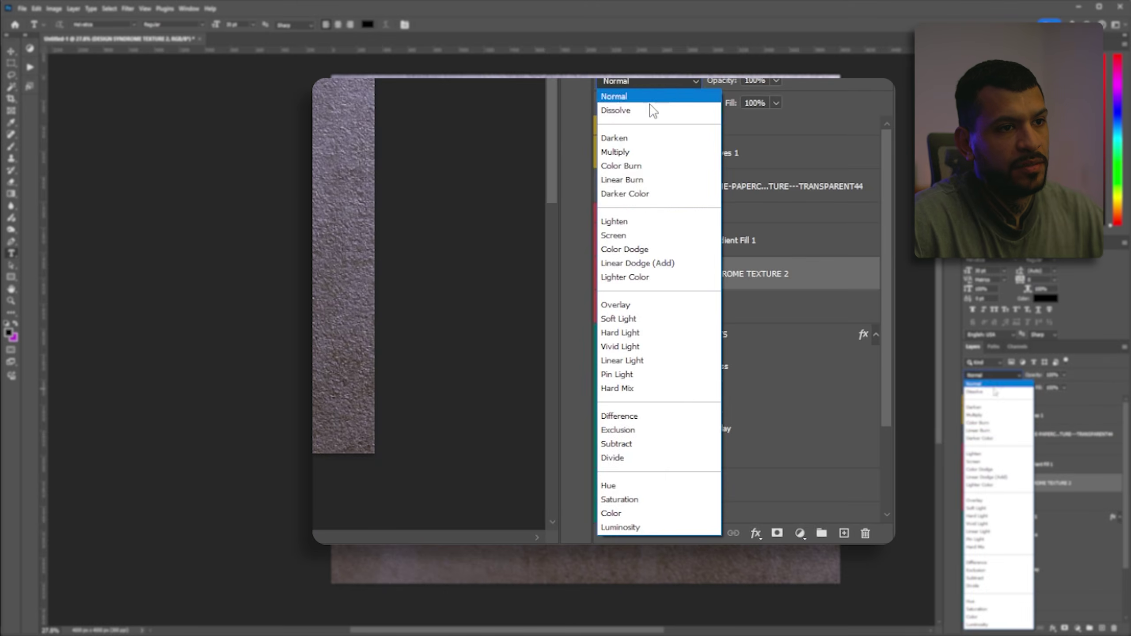
Set the DESIGN SYNDROME TEXTURE 2 layer's blend mode to Overlay and its fill to 40%.
{"action": "left_click", "coordinate": [639, 306]}
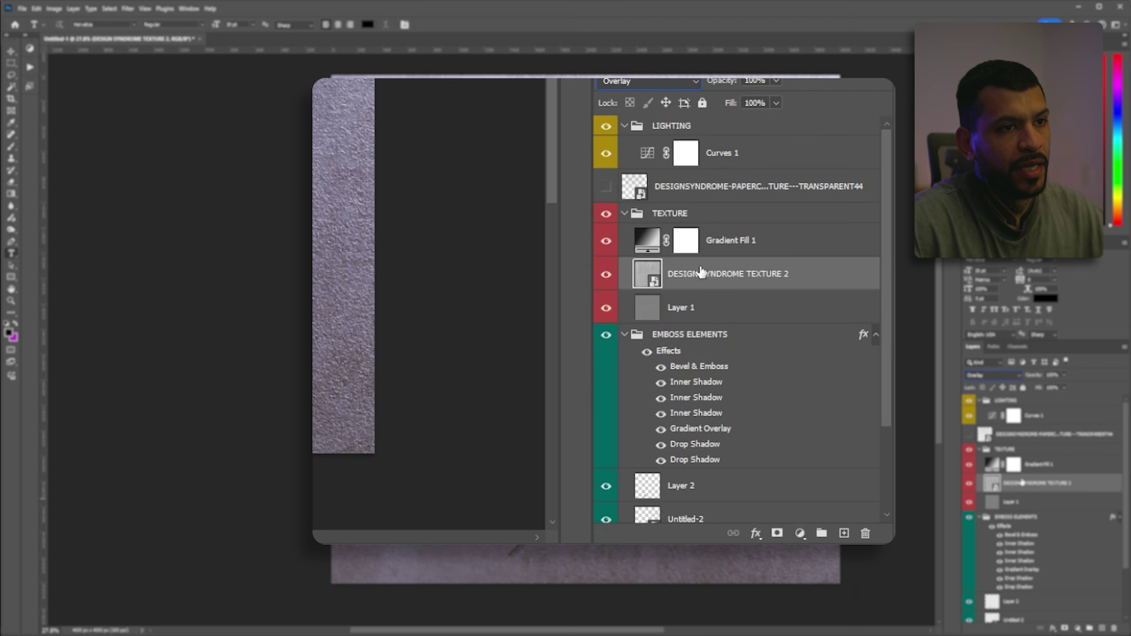
{"action": "left_click", "coordinate": [755, 103]}
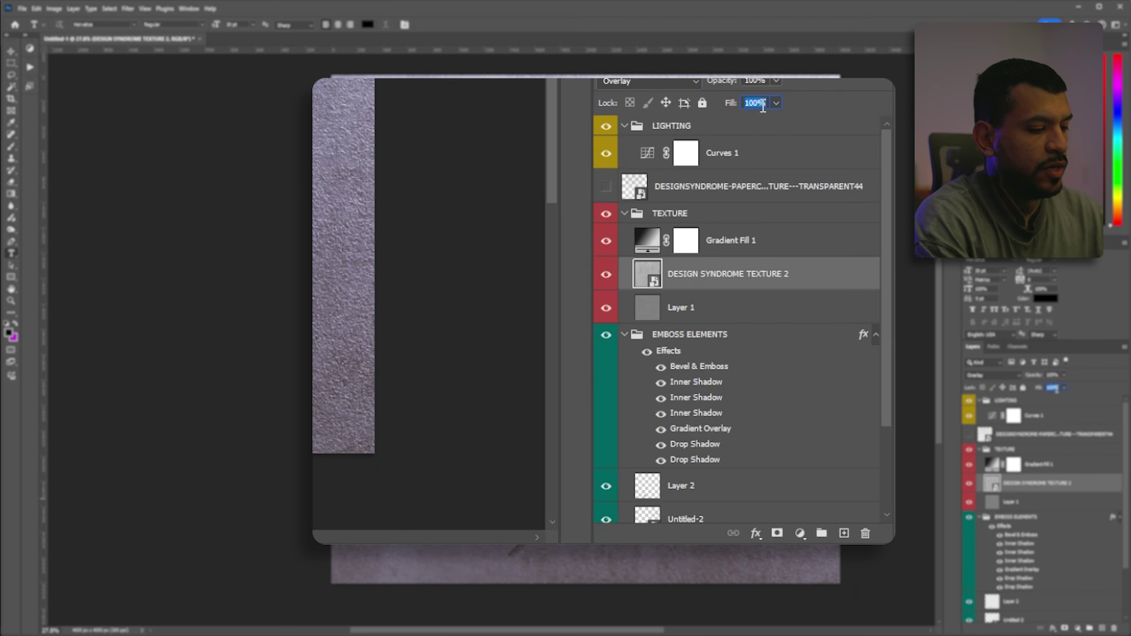
{"action": "type", "text": "40"}
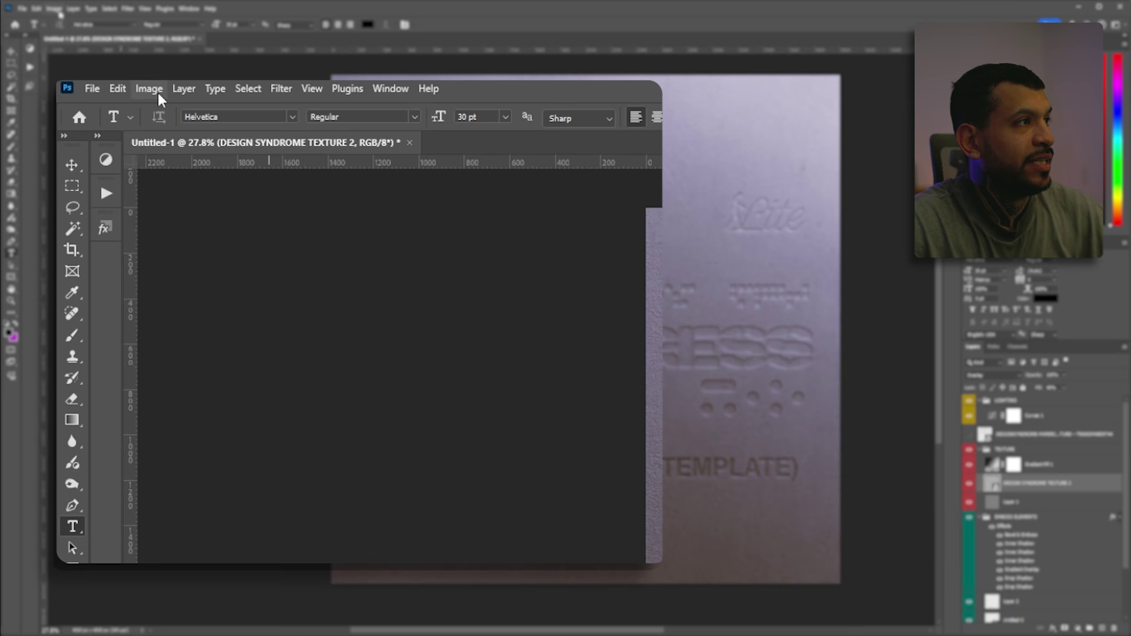
Apply a Curves adjustment to the DESIGN SYNDROME TEXTURE 2 layer, pulling the RGB curve down to about input 172, output 125.
{"action": "left_click", "coordinate": [53, 9]}
{"action": "mouse_move", "coordinate": [124, 33]}
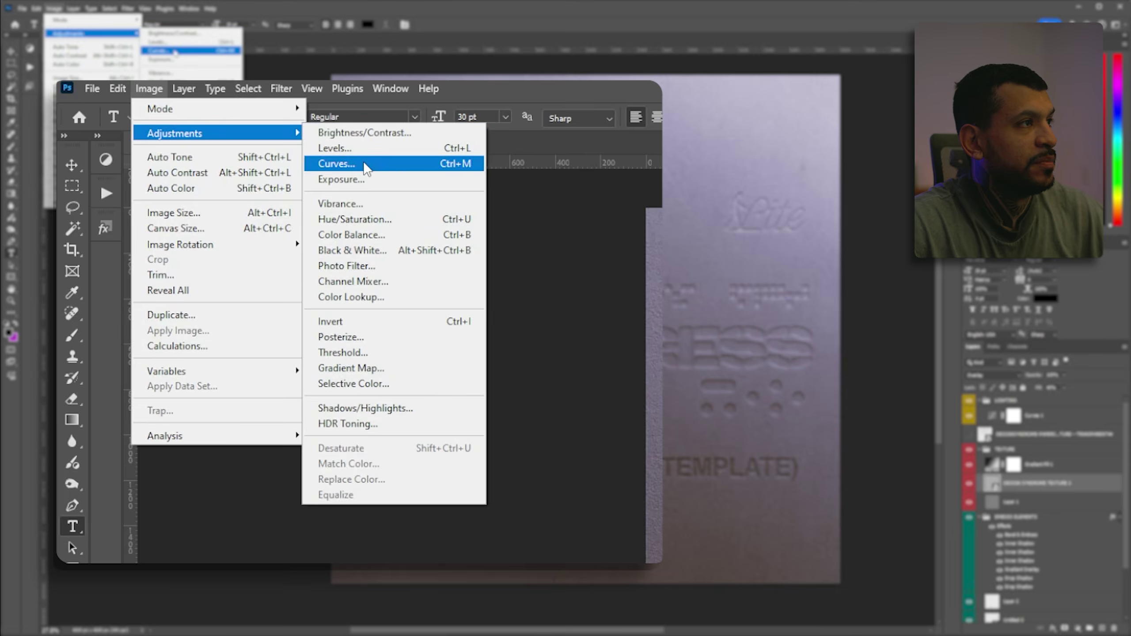
{"action": "left_click", "coordinate": [156, 50]}
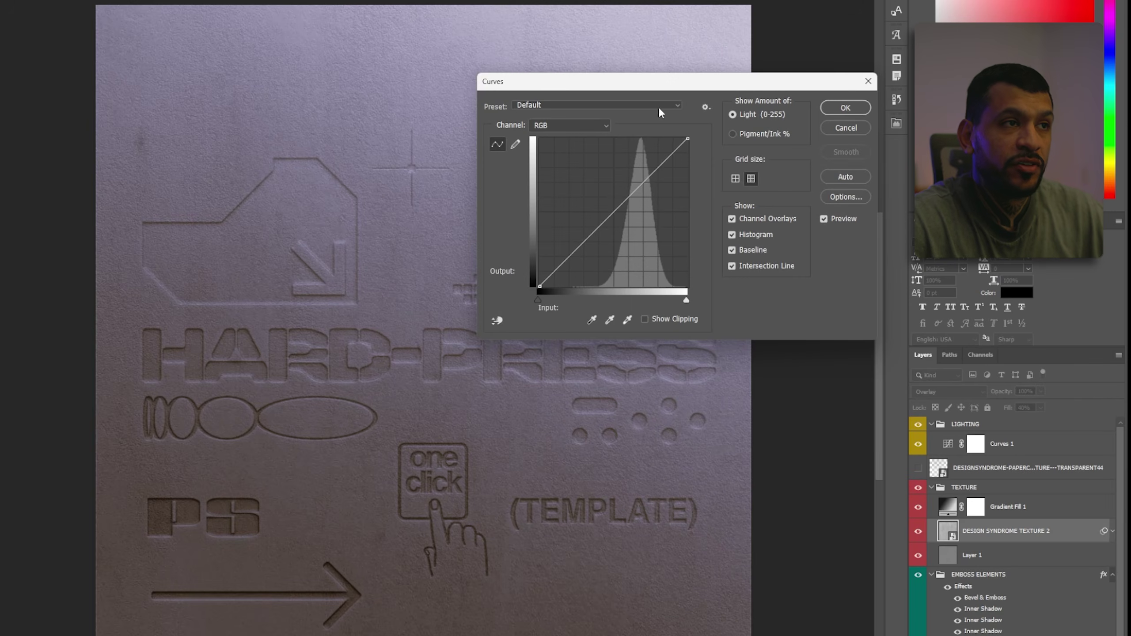
{"action": "mouse_move", "coordinate": [617, 205]}
{"action": "left_mouse_down"}
{"action": "mouse_move", "coordinate": [598, 183]}
{"action": "mouse_move", "coordinate": [630, 203]}
{"action": "left_mouse_up"}
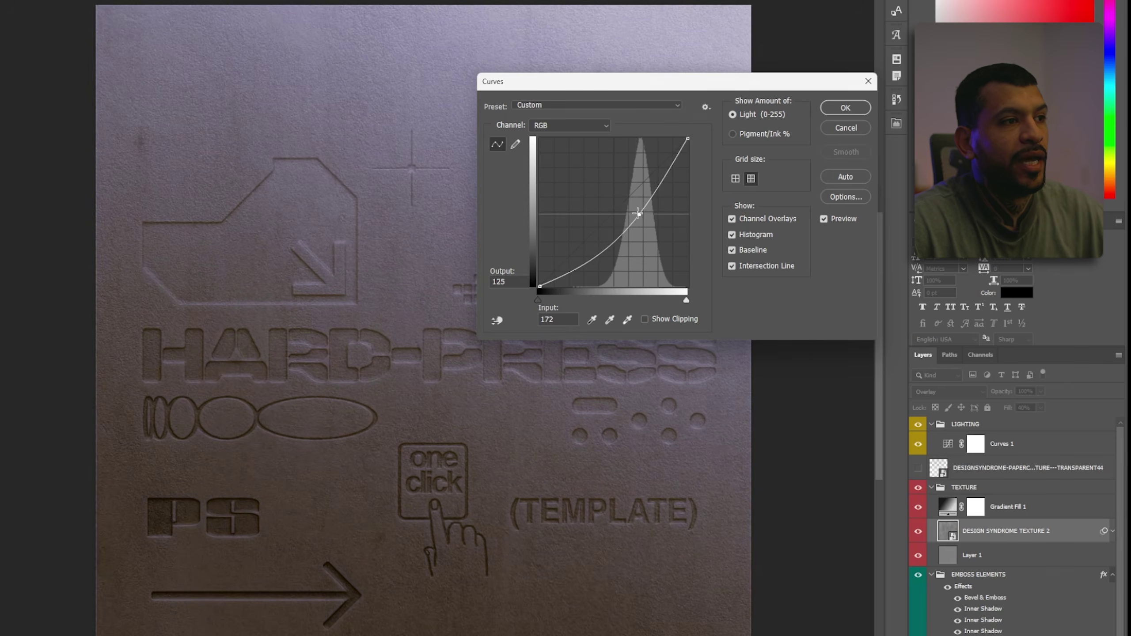
{"action": "left_click_drag", "start_coordinate": [655, 87], "coordinate": [0, 22]}
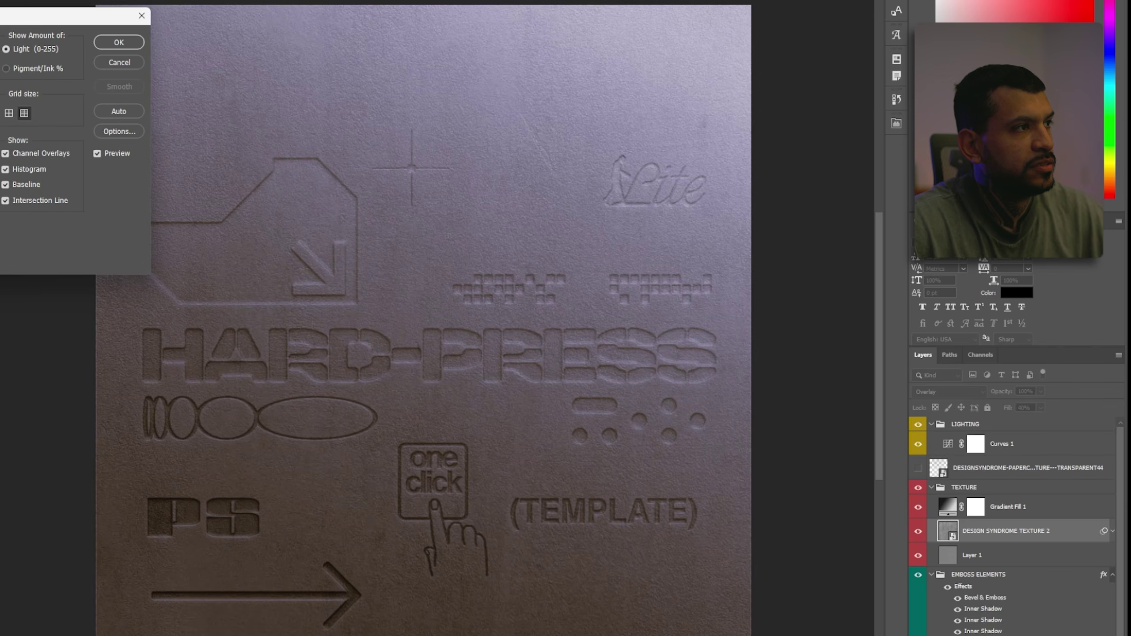
{"action": "left_click", "coordinate": [122, 46]}
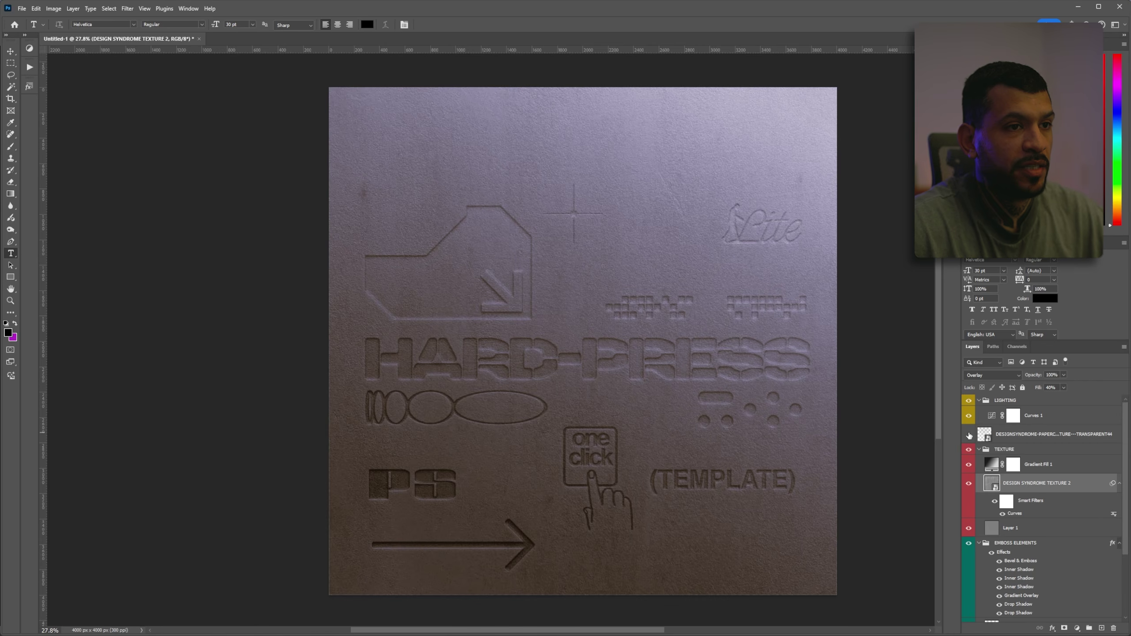
Show the papercut texture layer, move it to the top of the TEXTURE group and scale it to about 45% to cover the canvas.
{"action": "left_click", "coordinate": [969, 435]}
{"action": "left_click_drag", "start_coordinate": [1030, 446], "coordinate": [1028, 455]}
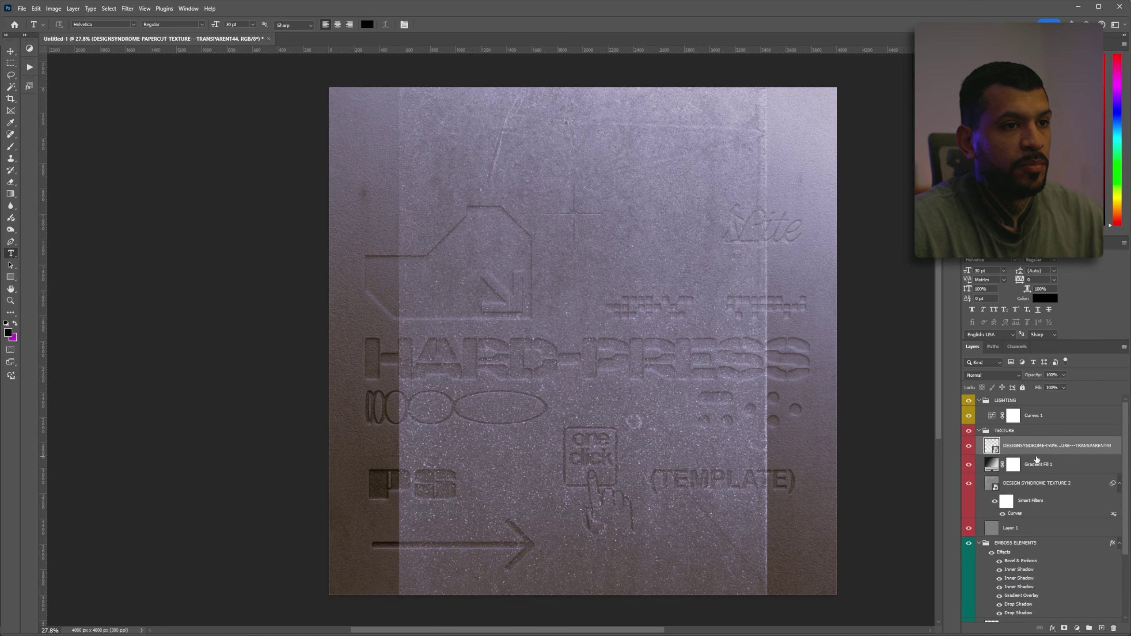
{"action": "key", "text": "ctrl+t"}
{"action": "left_click_drag", "start_coordinate": [768, 342], "coordinate": [821, 404]}
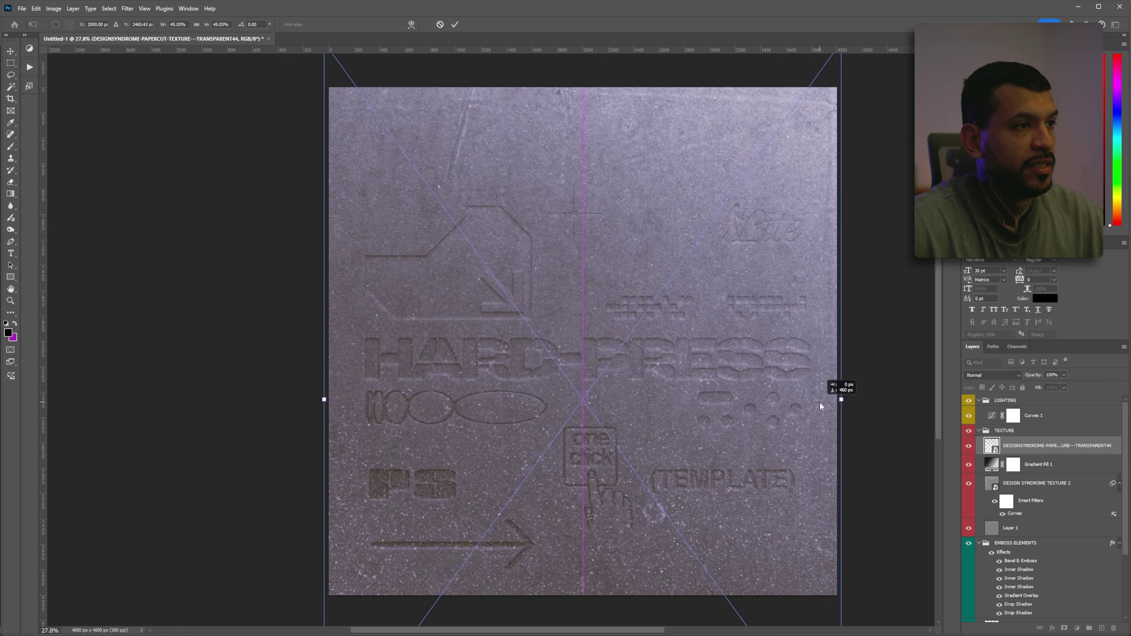
{"action": "key", "text": "Return"}
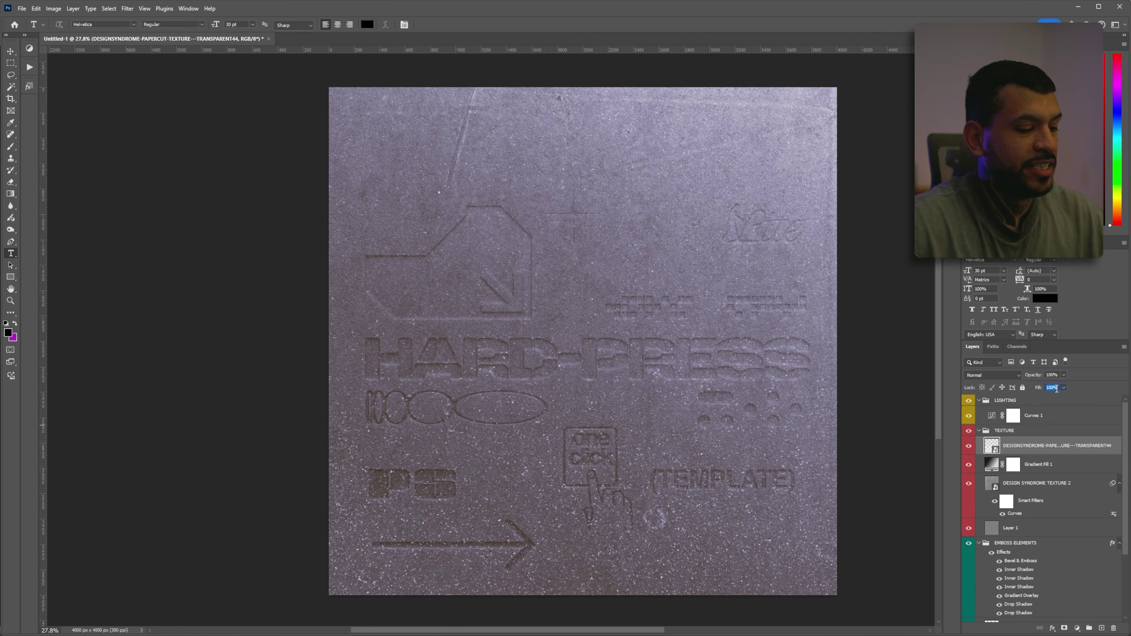
Set the papercut texture layer's fill to 30%.
{"action": "type", "text": "20"}
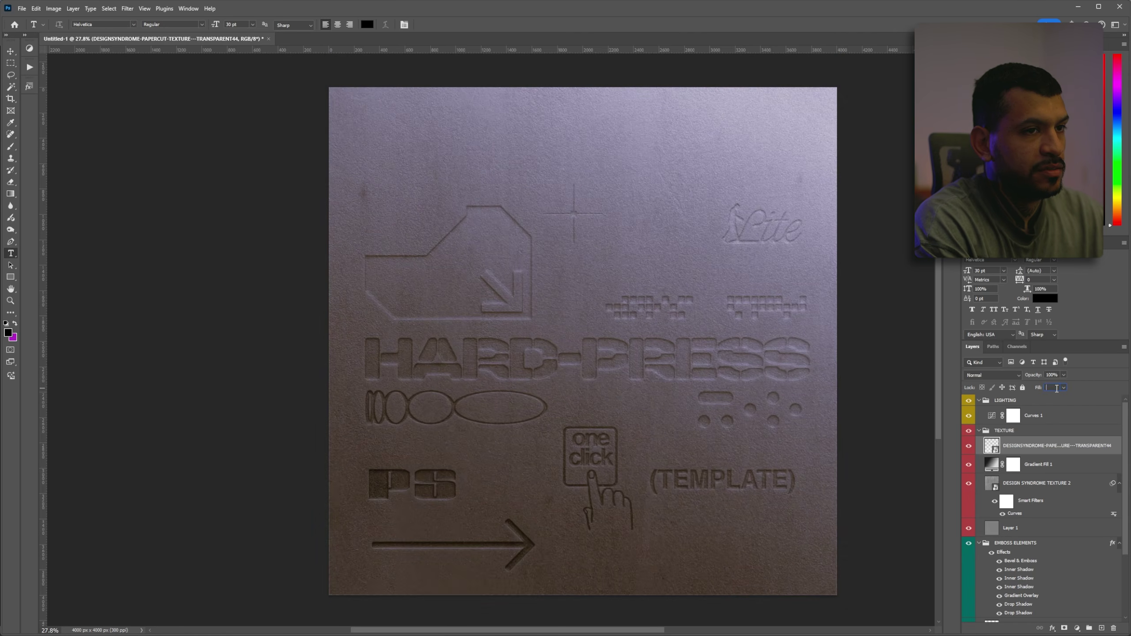
{"action": "type", "text": "3"}
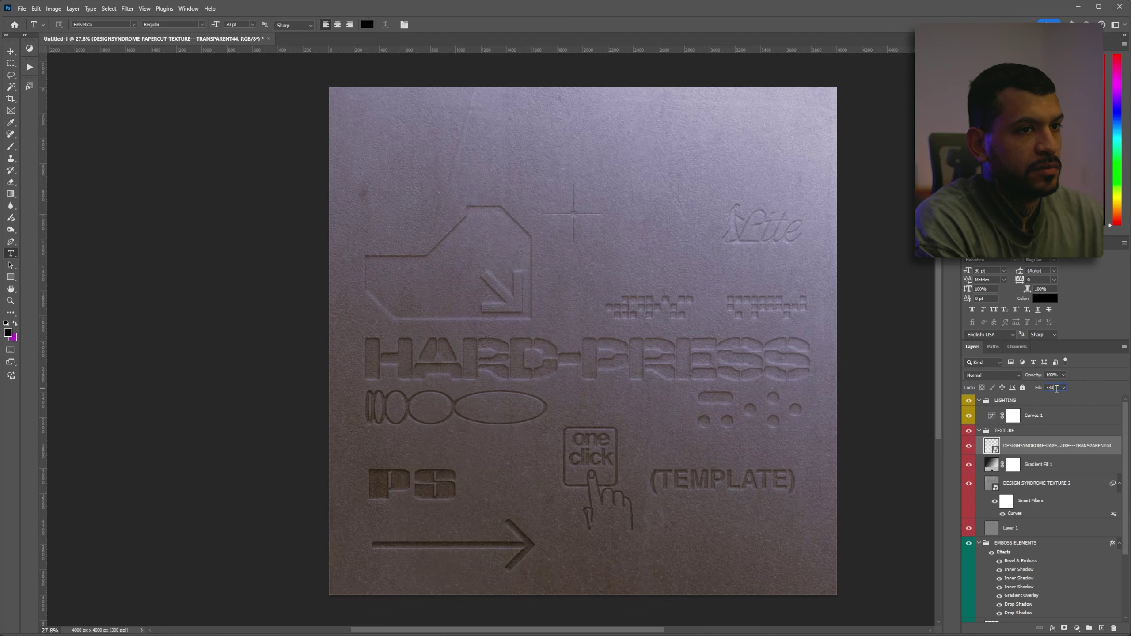
{"action": "type", "text": "0"}
{"action": "key", "text": "Return"}
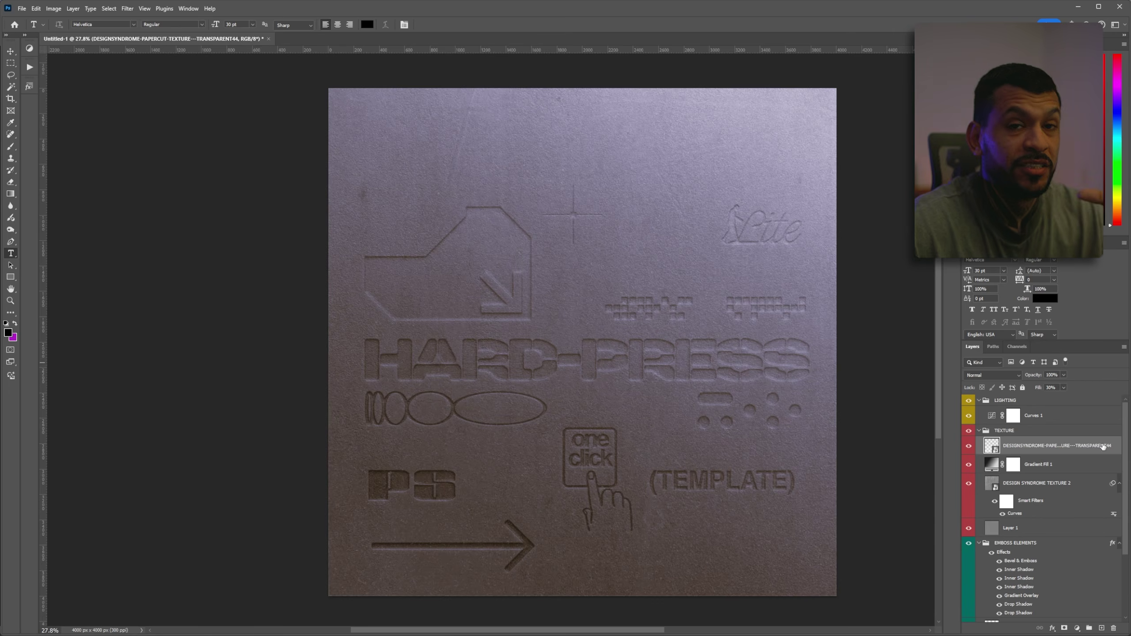
Hide the Curves 1 adjustment, duplicate it within the LIGHTING group and make the copy visible.
{"action": "left_click", "coordinate": [1042, 419]}
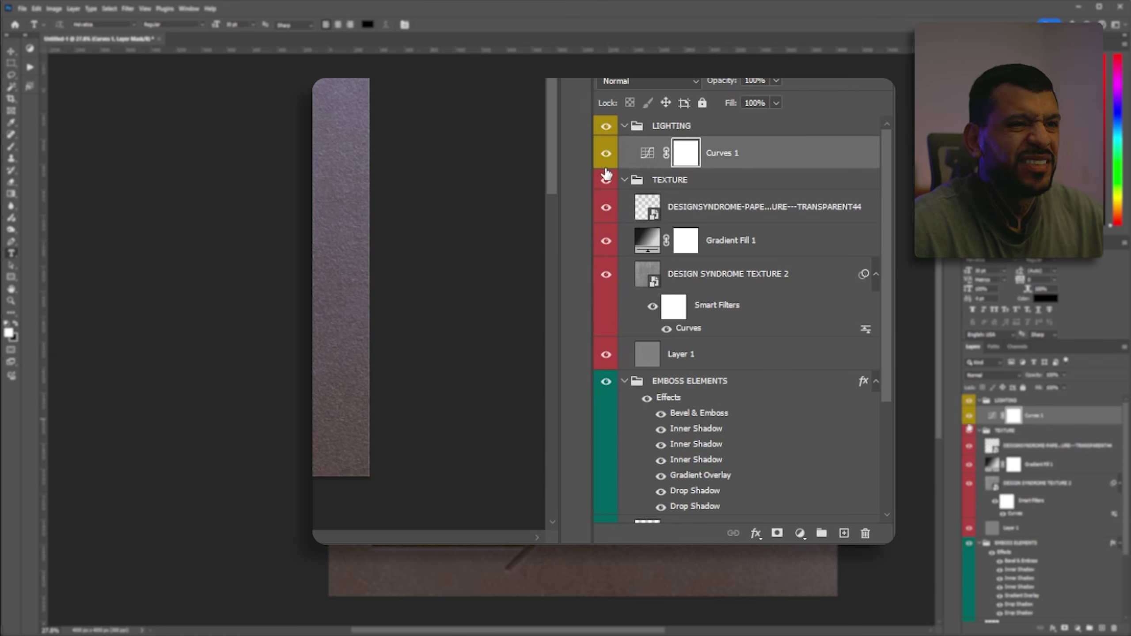
{"action": "left_click", "coordinate": [970, 416]}
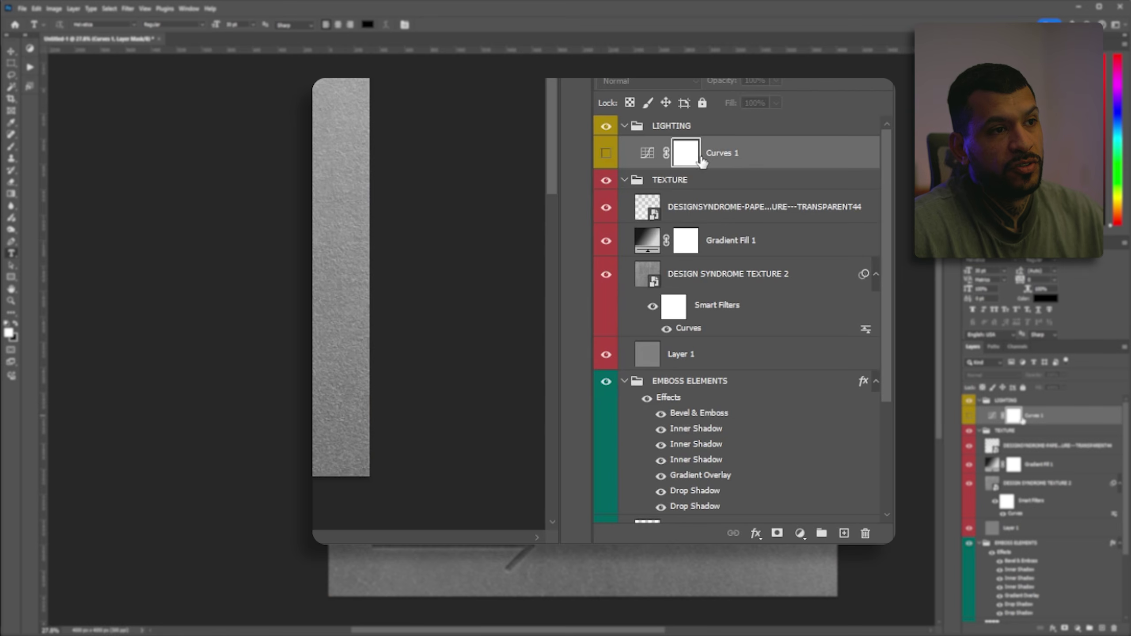
{"action": "left_click_drag", "start_coordinate": [730, 156], "coordinate": [729, 136]}
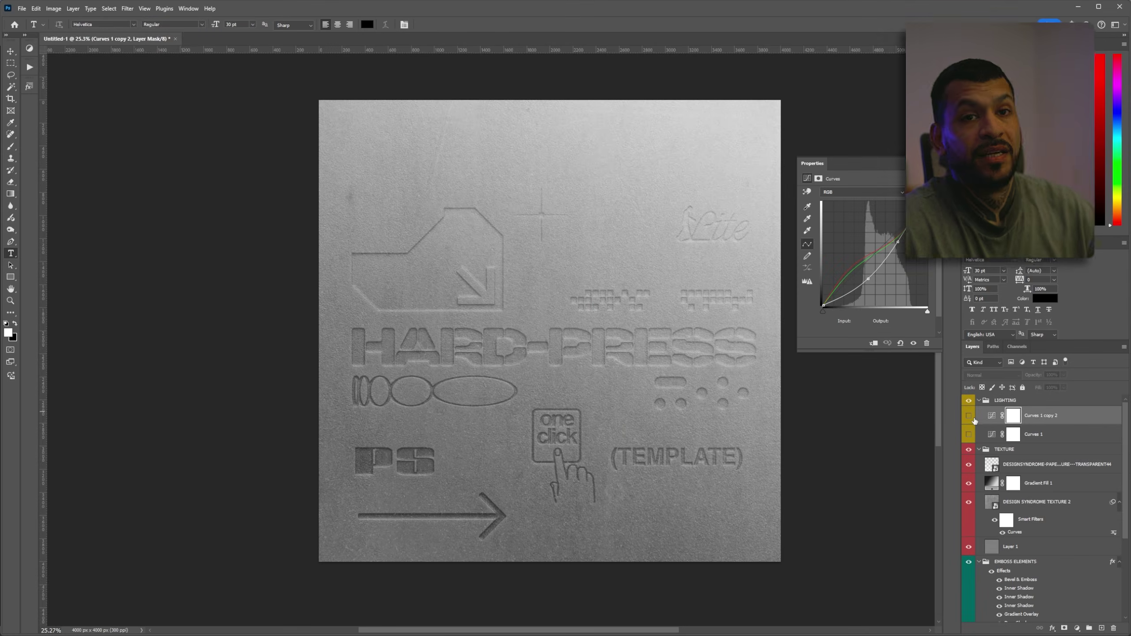
{"action": "left_click", "coordinate": [969, 416]}
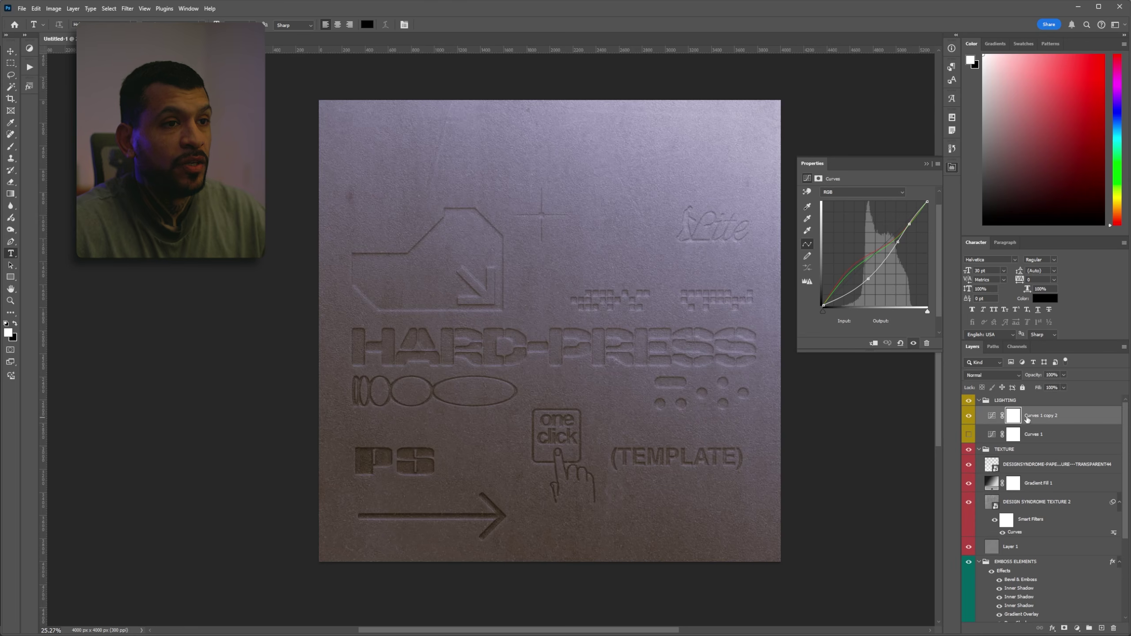
Pull the RGB curve of the duplicated Curves adjustment down to about input 142, output 33 to darken the image.
{"action": "left_click_drag", "start_coordinate": [863, 272], "coordinate": [882, 292]}
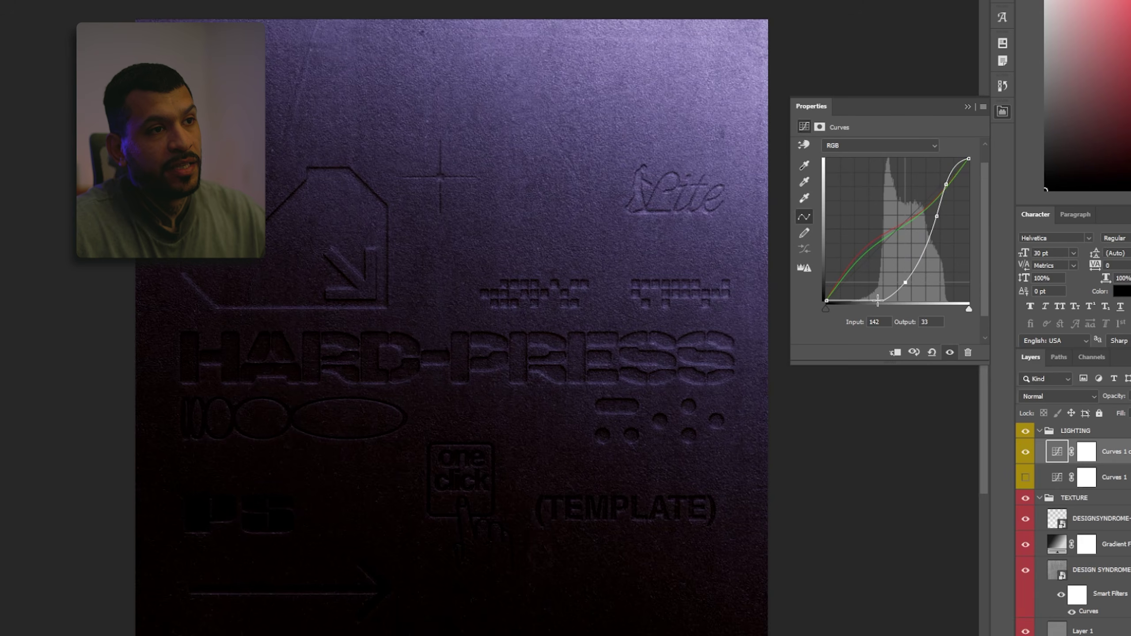
{"action": "scroll", "coordinate": [853, 302], "scroll_direction": "down", "scroll_amount": 2}
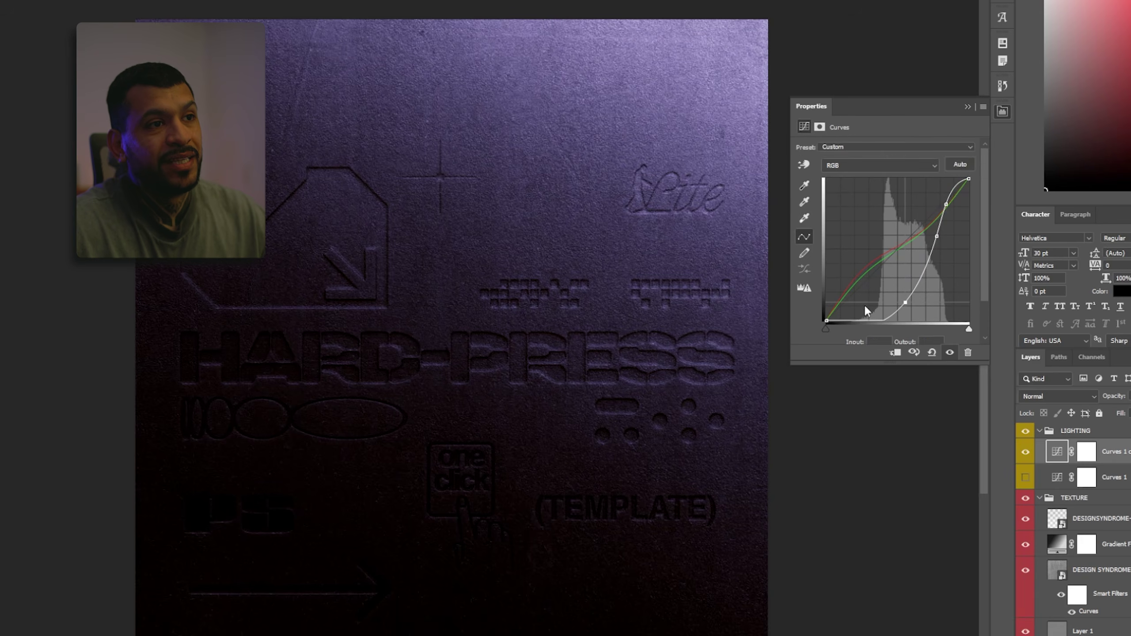
{"action": "scroll", "coordinate": [872, 305], "scroll_direction": "down", "scroll_amount": 2}
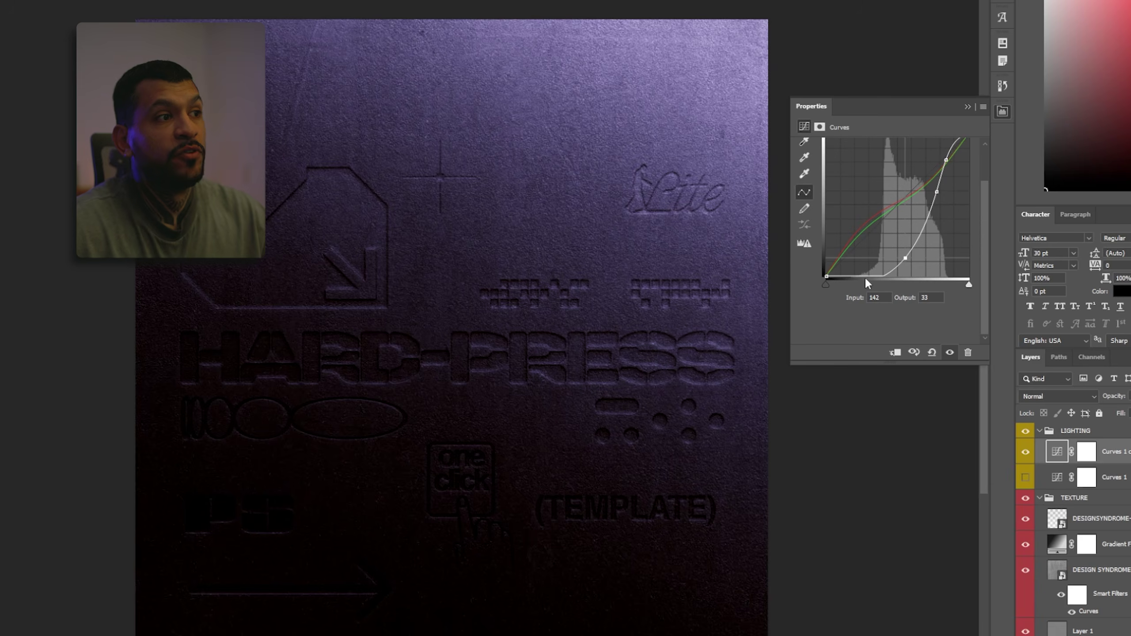
{"action": "scroll", "coordinate": [652, 379], "scroll_direction": "up", "scroll_amount": 2}
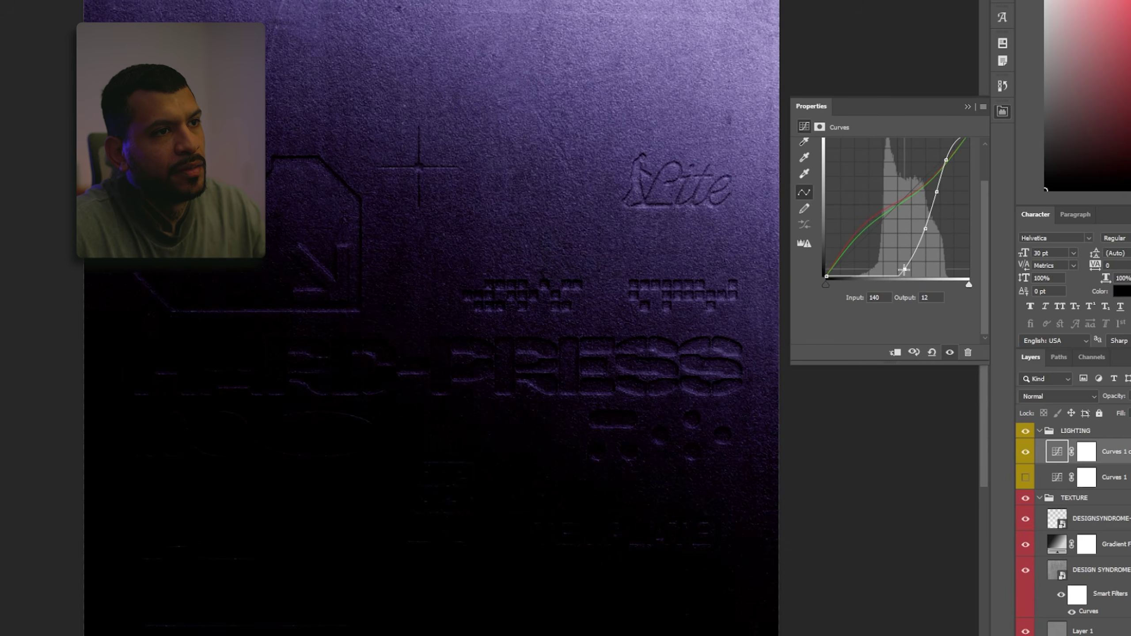
Refine the duplicated adjustment's RGB curve, moving a shadow point to about input 99, output 9 and reshaping the midtones and highlights.
{"action": "left_click_drag", "start_coordinate": [896, 272], "coordinate": [894, 269]}
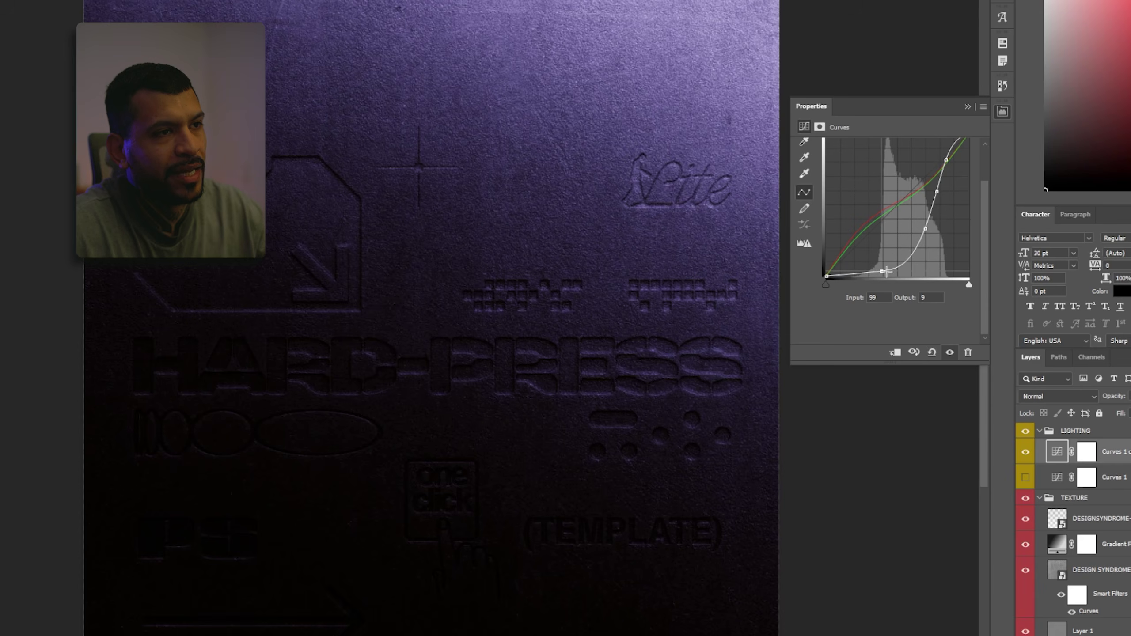
{"action": "scroll", "coordinate": [424, 538], "scroll_direction": "up", "scroll_amount": 2}
{"action": "scroll", "coordinate": [429, 535], "scroll_direction": "down", "scroll_amount": 1}
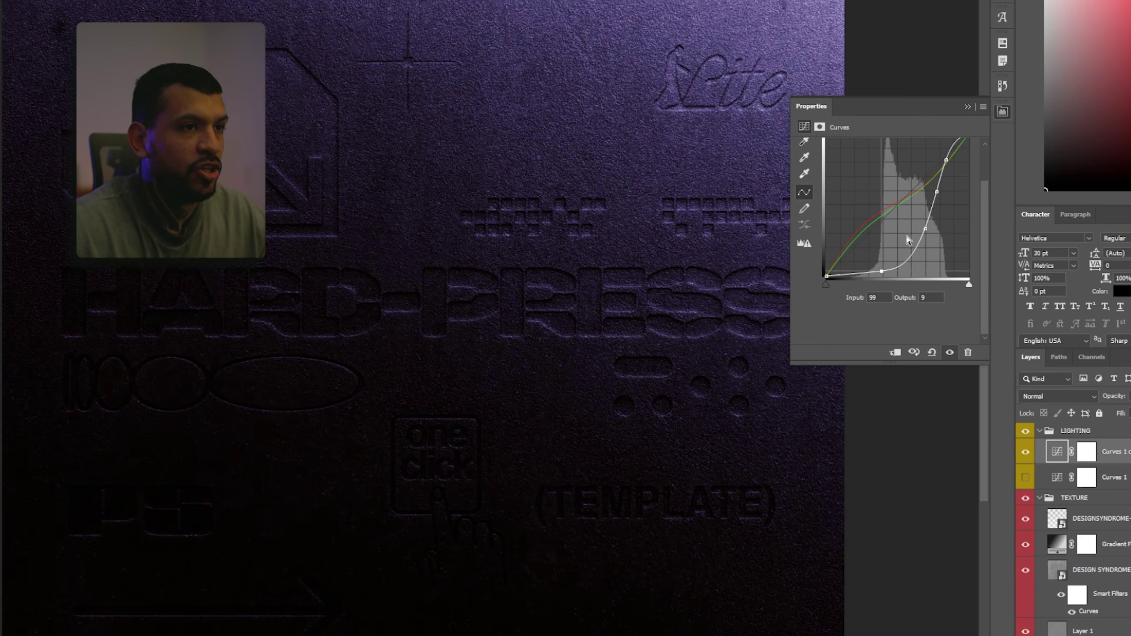
{"action": "left_click_drag", "start_coordinate": [927, 226], "coordinate": [937, 189]}
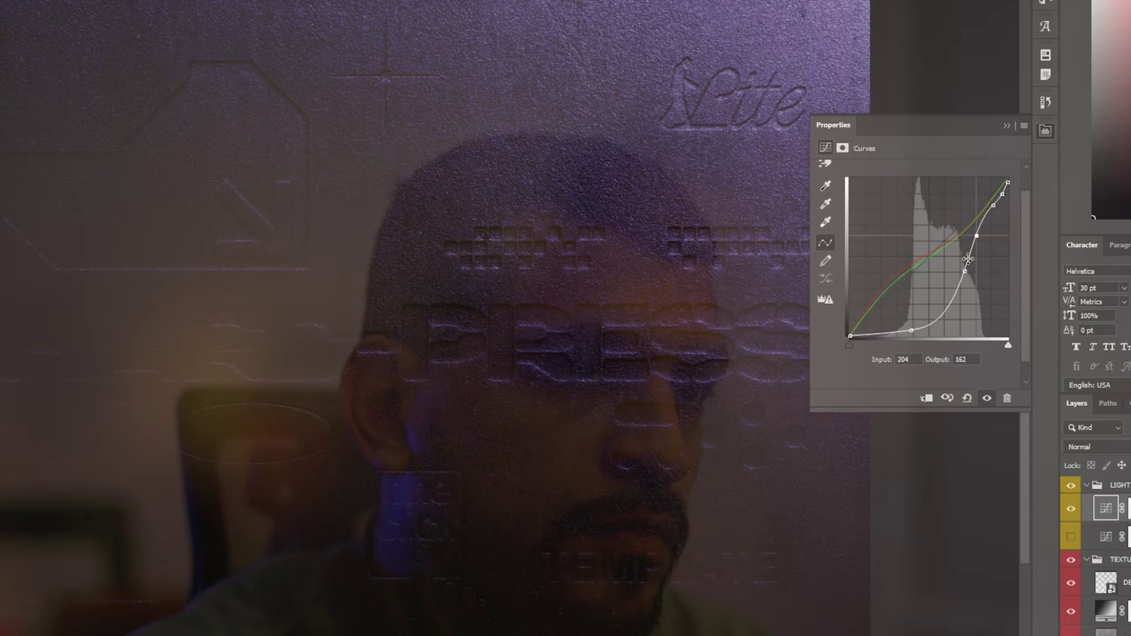
{"action": "left_click_drag", "start_coordinate": [911, 326], "coordinate": [911, 323]}
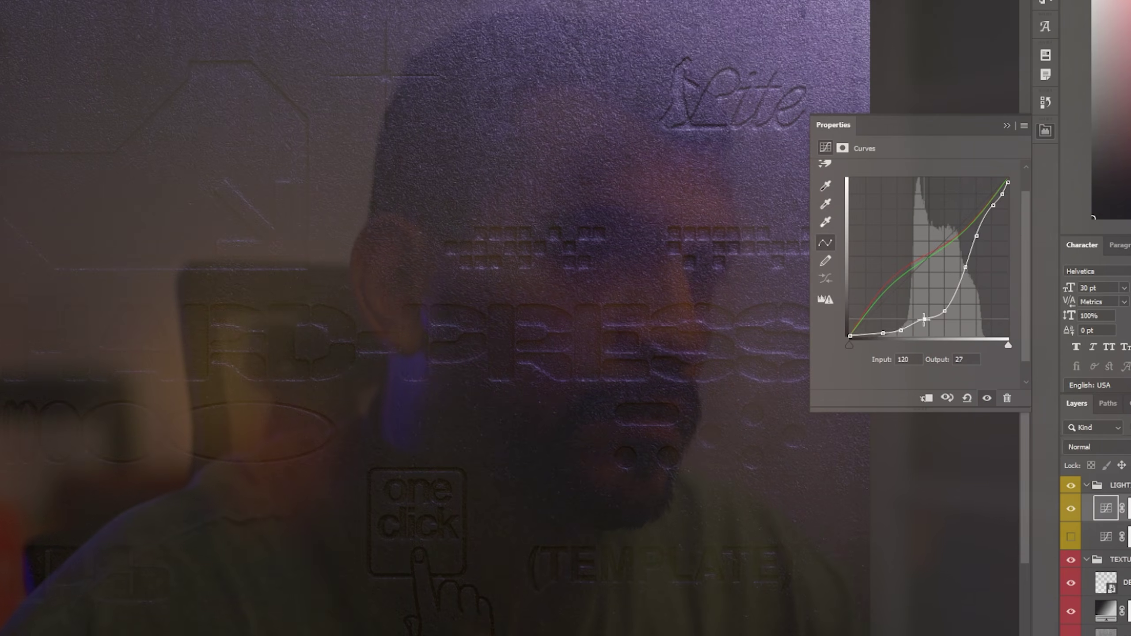
{"action": "left_click_drag", "start_coordinate": [945, 308], "coordinate": [937, 317]}
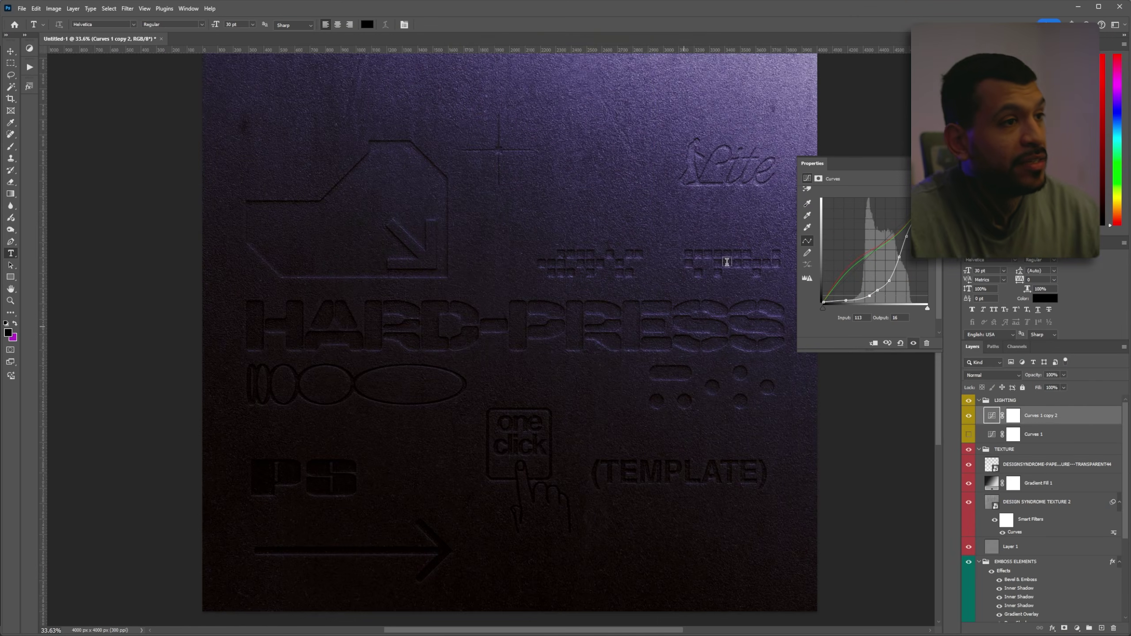
Examine the darkened emboss artwork up close and as a whole to judge the lighting and paper texture.
{"action": "scroll", "coordinate": [668, 294], "scroll_direction": "up", "scroll_amount": 5}
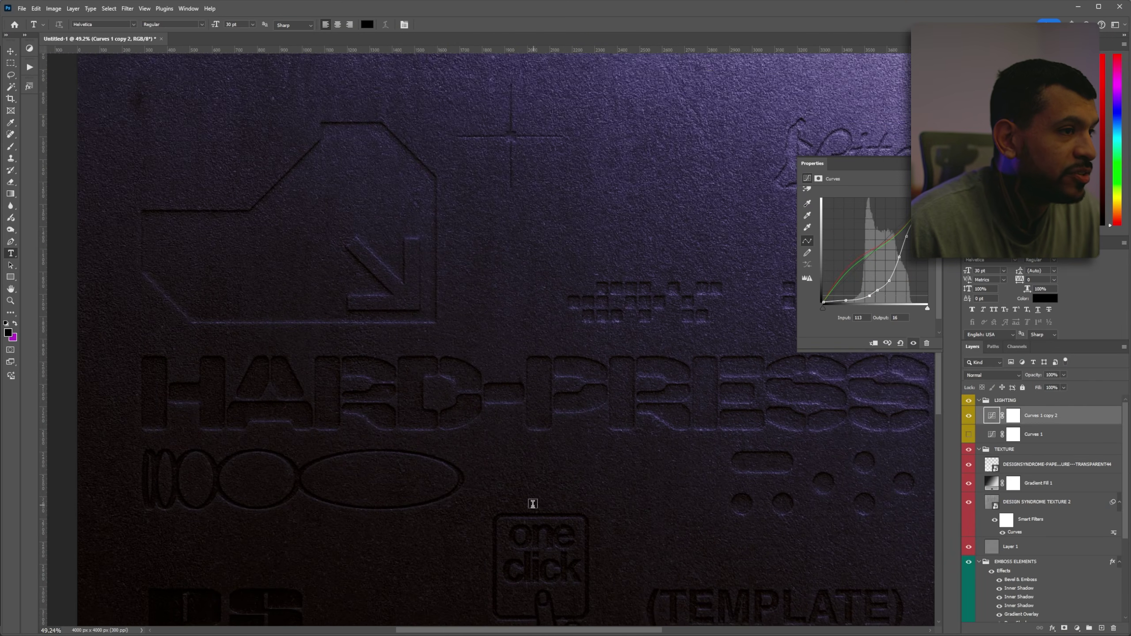
{"action": "scroll", "coordinate": [575, 434], "scroll_direction": "up", "scroll_amount": 4}
{"action": "scroll", "coordinate": [561, 444], "scroll_direction": "down", "scroll_amount": 8}
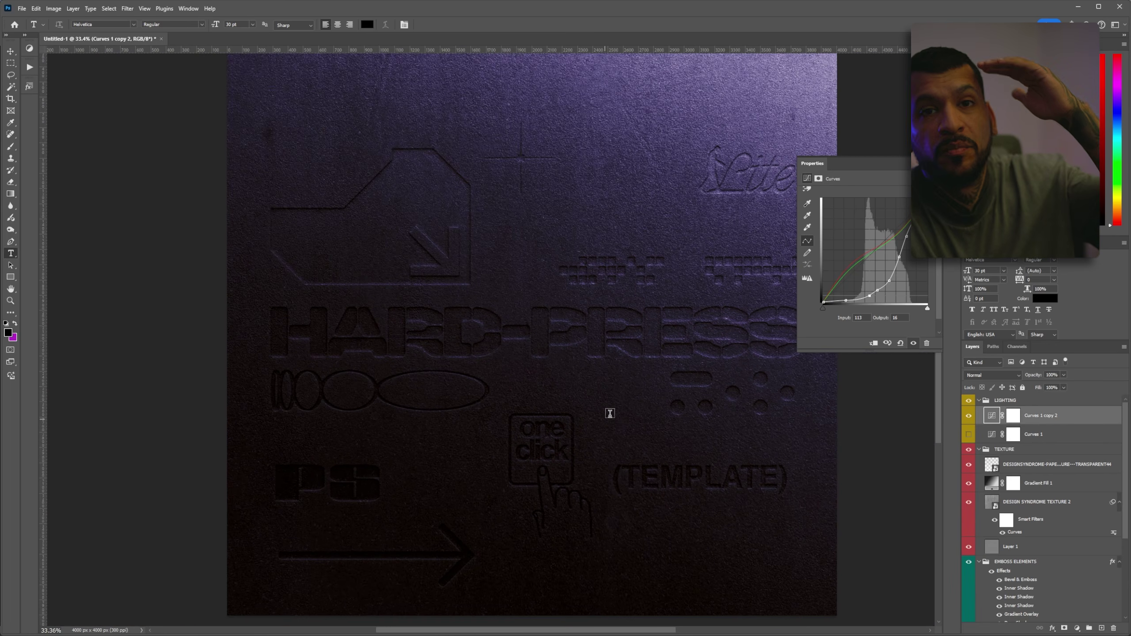
{"action": "scroll", "coordinate": [608, 313], "scroll_direction": "up", "scroll_amount": 2}
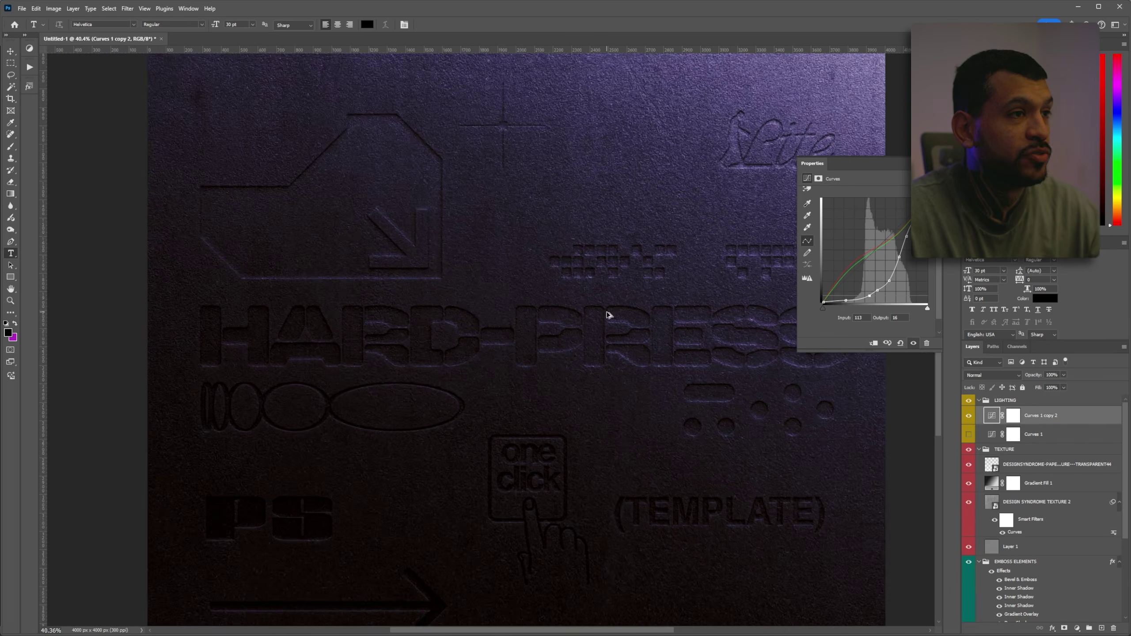
{"action": "scroll", "coordinate": [607, 313], "scroll_direction": "down", "scroll_amount": 1}
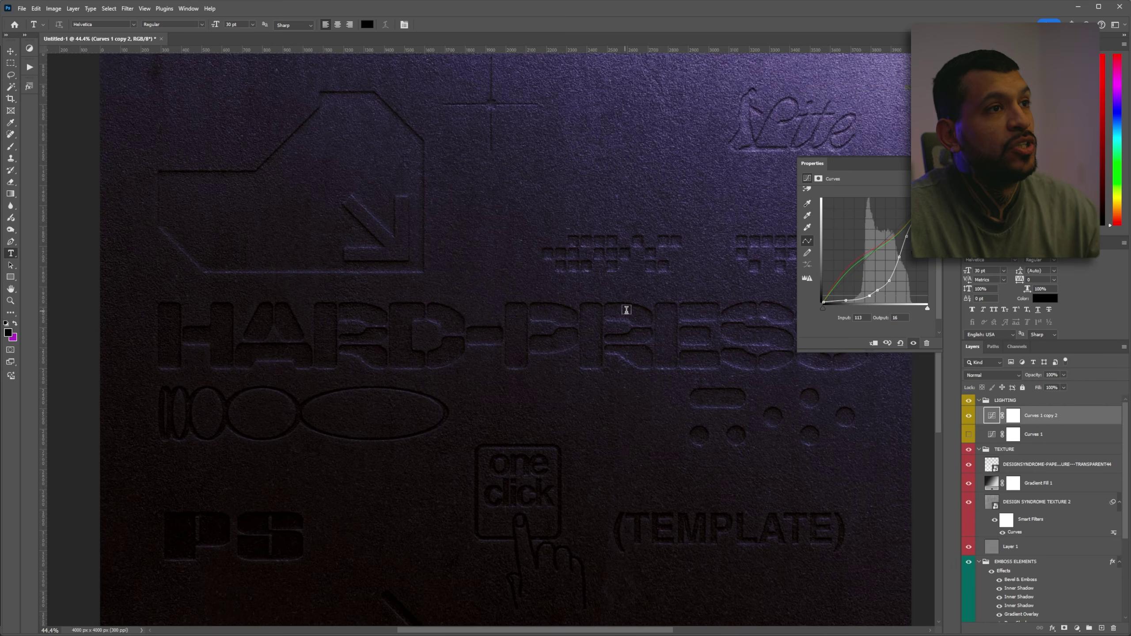
{"action": "scroll", "coordinate": [645, 312], "scroll_direction": "up", "scroll_amount": 2}
{"action": "scroll", "coordinate": [695, 308], "scroll_direction": "down", "scroll_amount": 3}
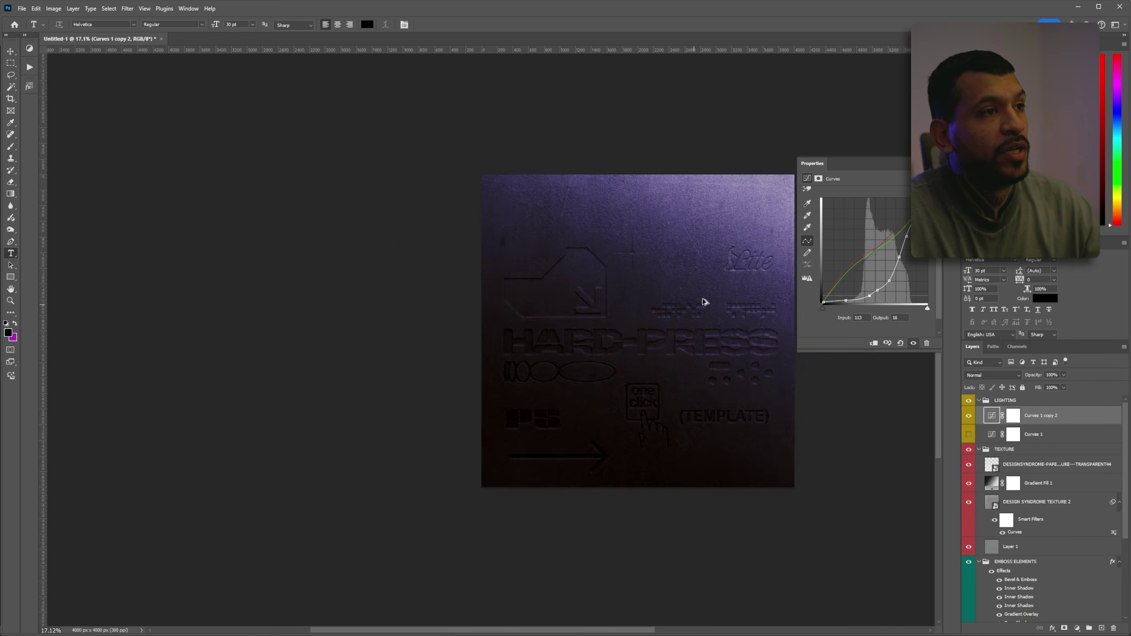
{"action": "scroll", "coordinate": [706, 299], "scroll_direction": "up", "scroll_amount": 3}
{"action": "scroll", "coordinate": [710, 277], "scroll_direction": "up", "scroll_amount": 1}
{"action": "scroll", "coordinate": [720, 285], "scroll_direction": "right", "scroll_amount": 1}
{"action": "scroll", "coordinate": [720, 285], "scroll_direction": "down", "scroll_amount": 3}
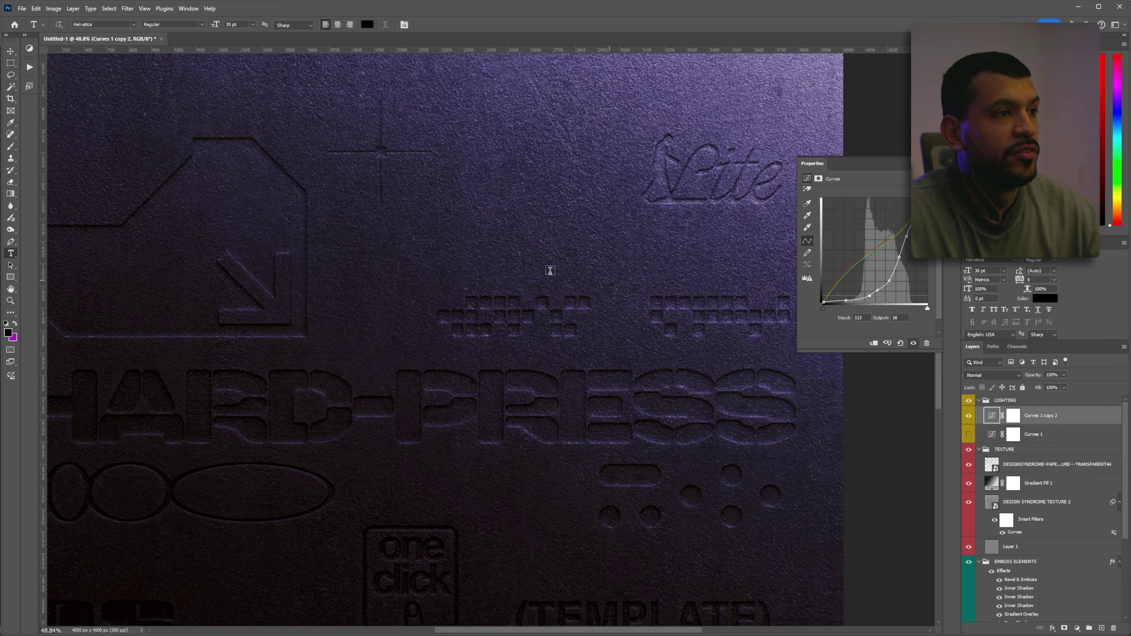
{"action": "scroll", "coordinate": [517, 294], "scroll_direction": "down", "scroll_amount": 4}
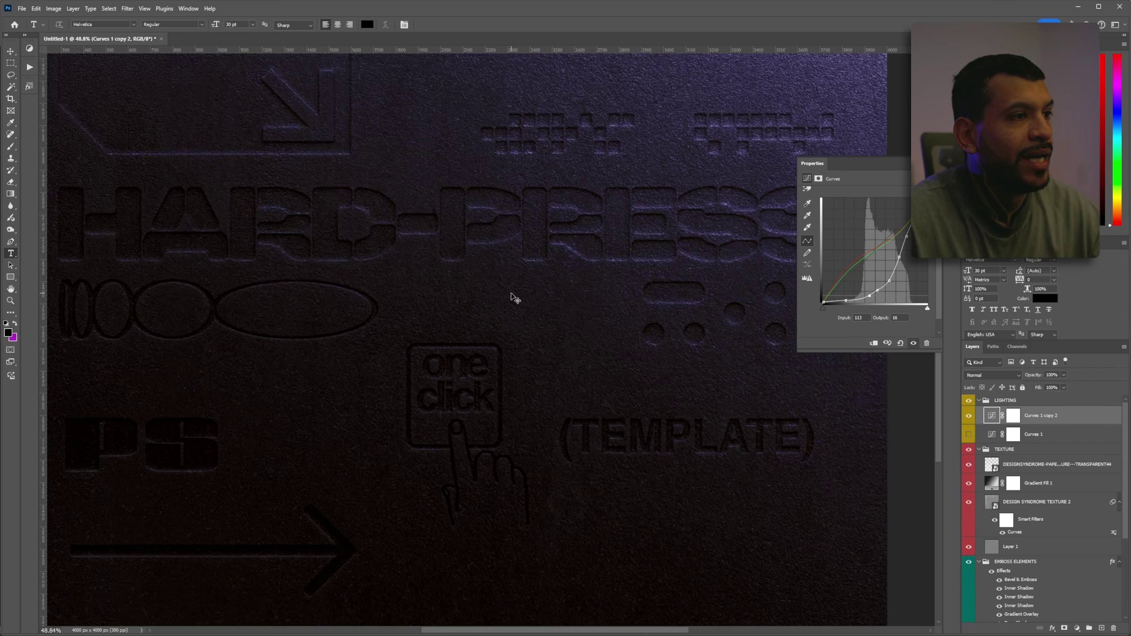
{"action": "scroll", "coordinate": [513, 297], "scroll_direction": "down", "scroll_amount": 1}
{"action": "scroll", "coordinate": [521, 295], "scroll_direction": "up", "scroll_amount": 3}
{"action": "scroll", "coordinate": [530, 290], "scroll_direction": "up", "scroll_amount": 1}
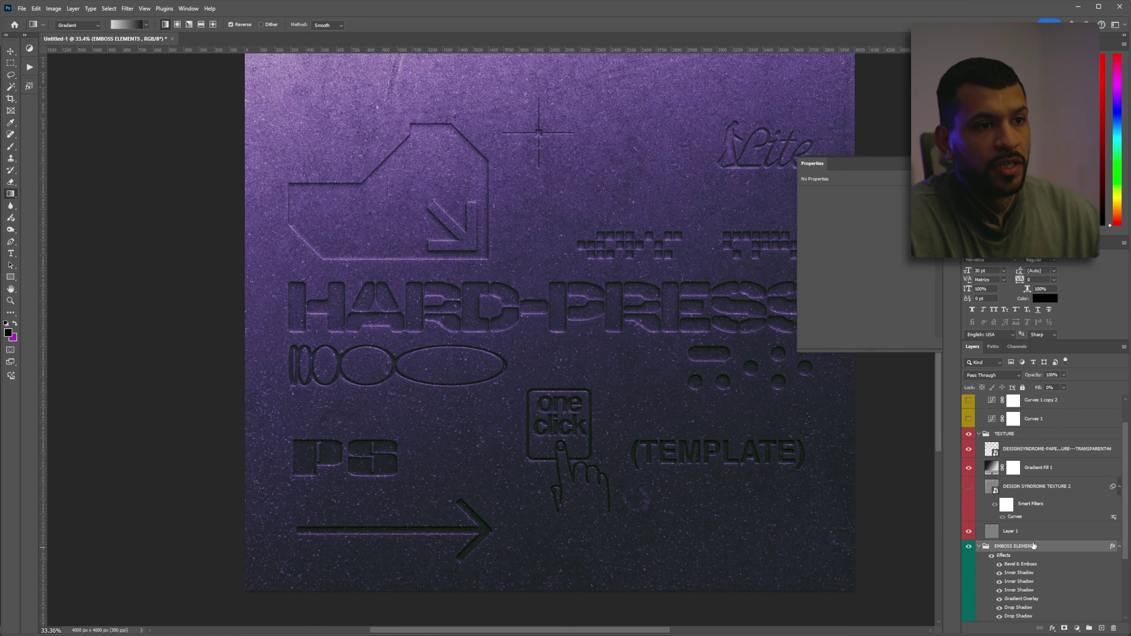
Review the layer style settings of the EMBOSS ELEMENTS group and leave them without changes.
{"action": "scroll", "coordinate": [1034, 546], "scroll_direction": "down", "scroll_amount": 3}
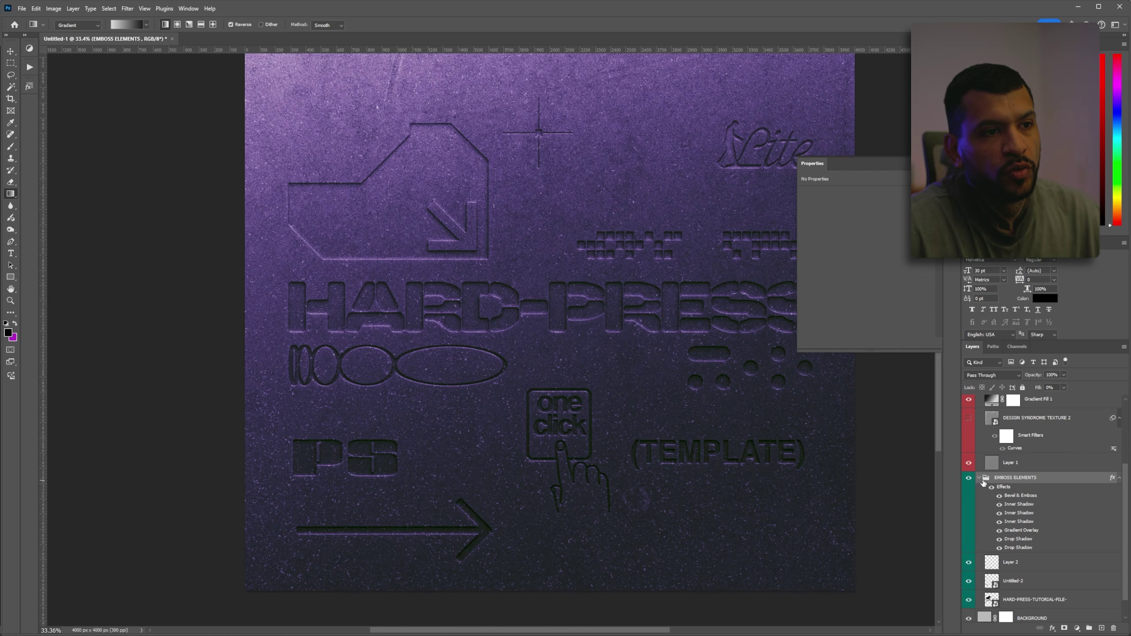
{"action": "double_click", "coordinate": [1029, 476]}
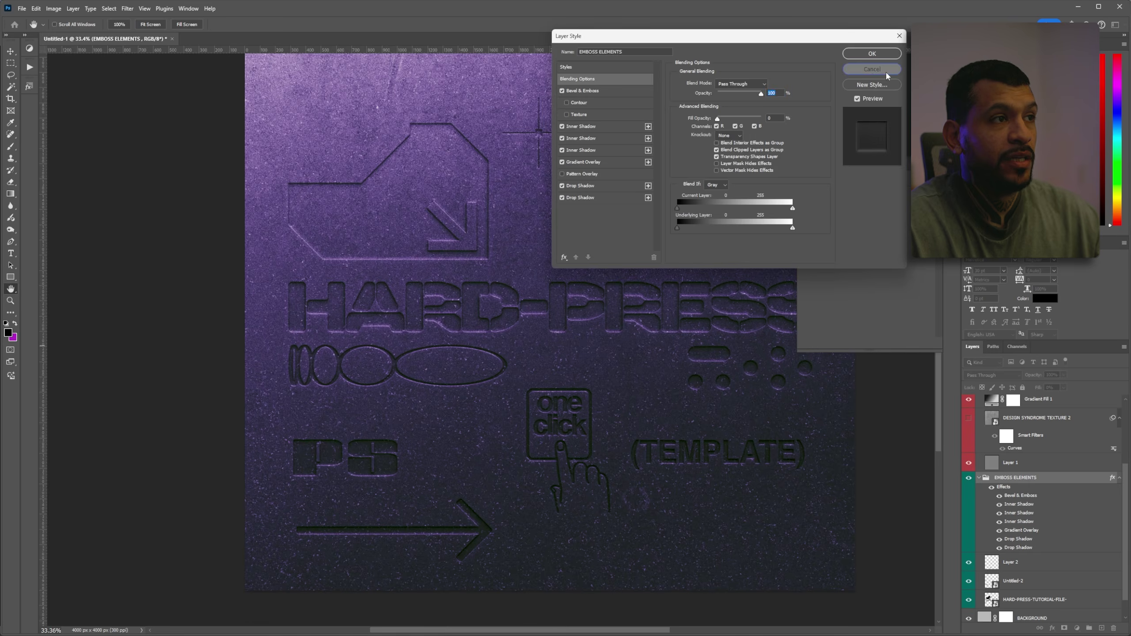
{"action": "left_click", "coordinate": [872, 69]}
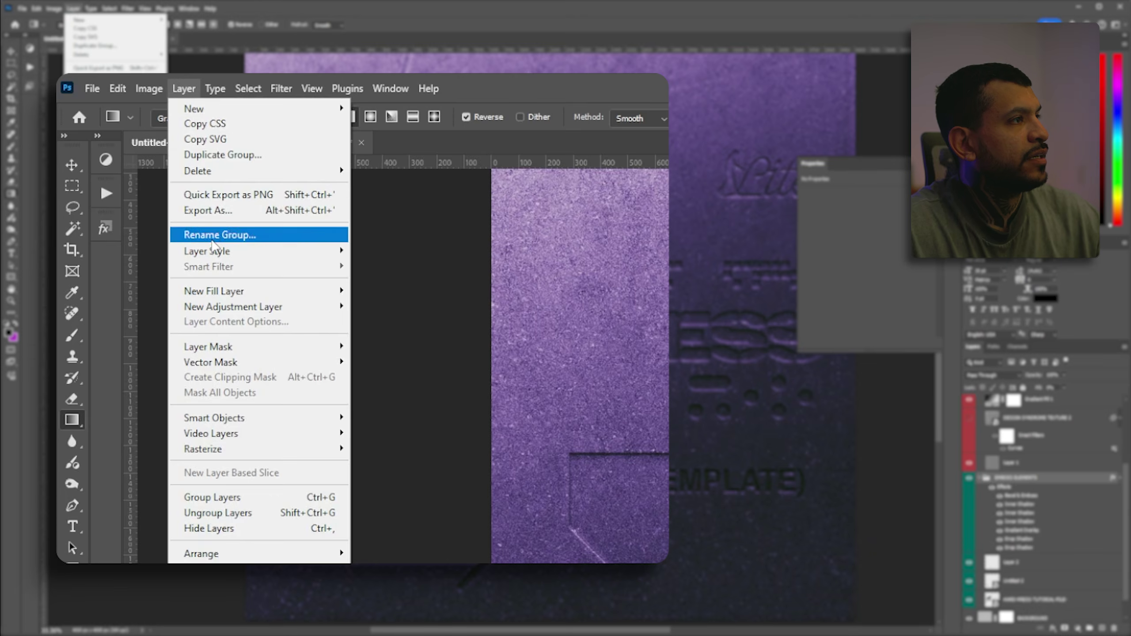
Try scaling the EMBOSS ELEMENTS group's layer effects up to about 341% and back down.
{"action": "mouse_move", "coordinate": [218, 252]}
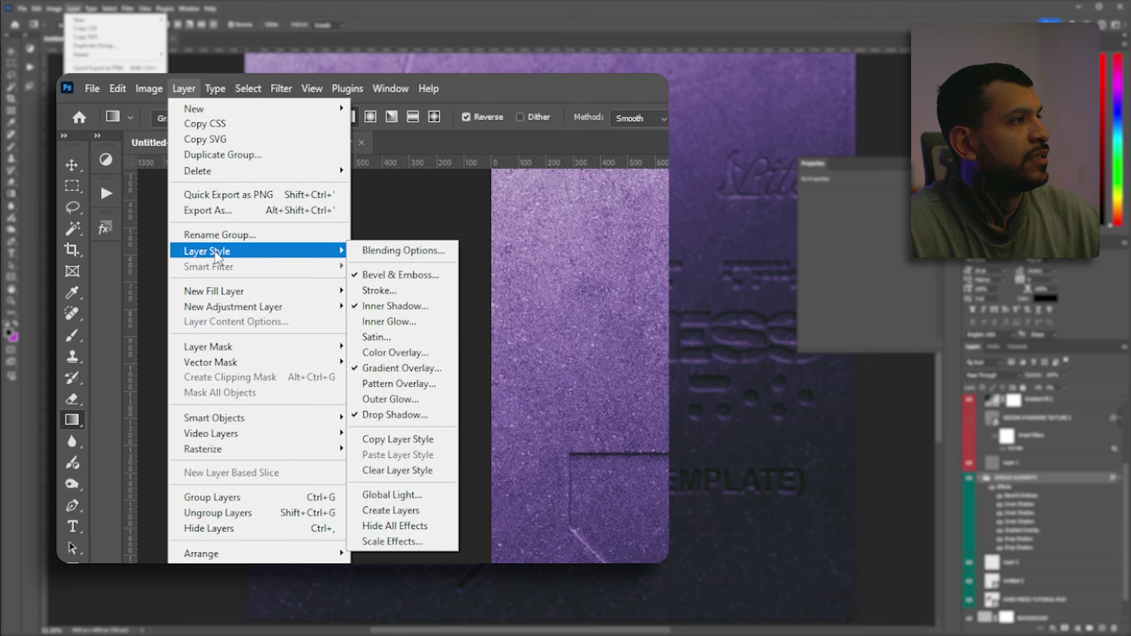
{"action": "left_click", "coordinate": [416, 540]}
{"action": "left_click_drag", "start_coordinate": [790, 284], "coordinate": [691, 147]}
{"action": "left_click", "coordinate": [677, 160]}
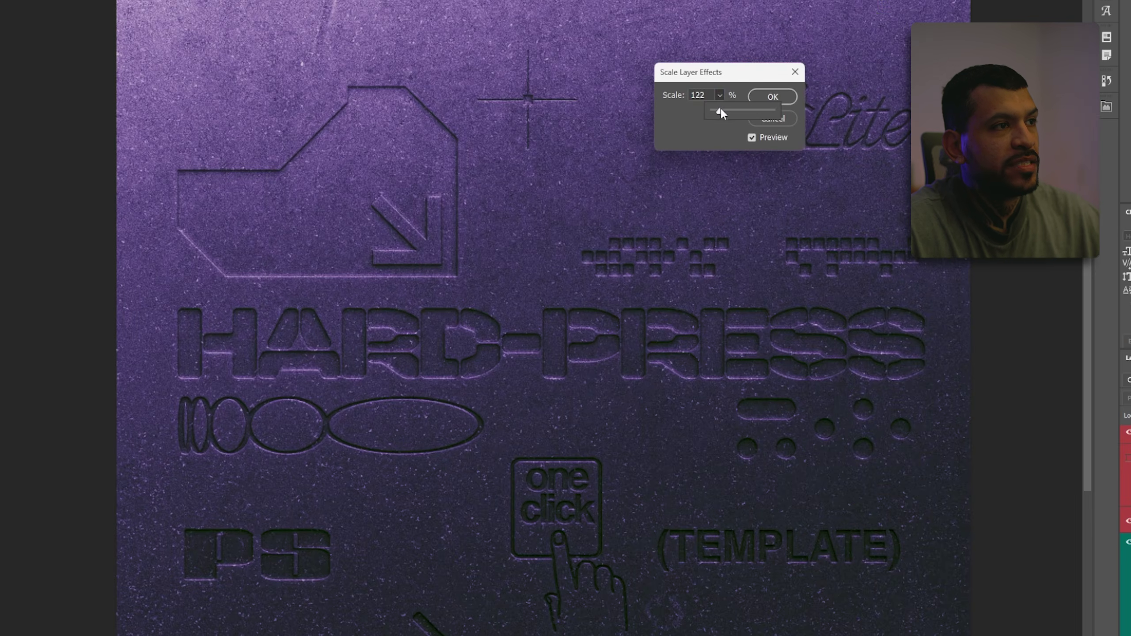
{"action": "left_click_drag", "start_coordinate": [720, 110], "coordinate": [727, 111]}
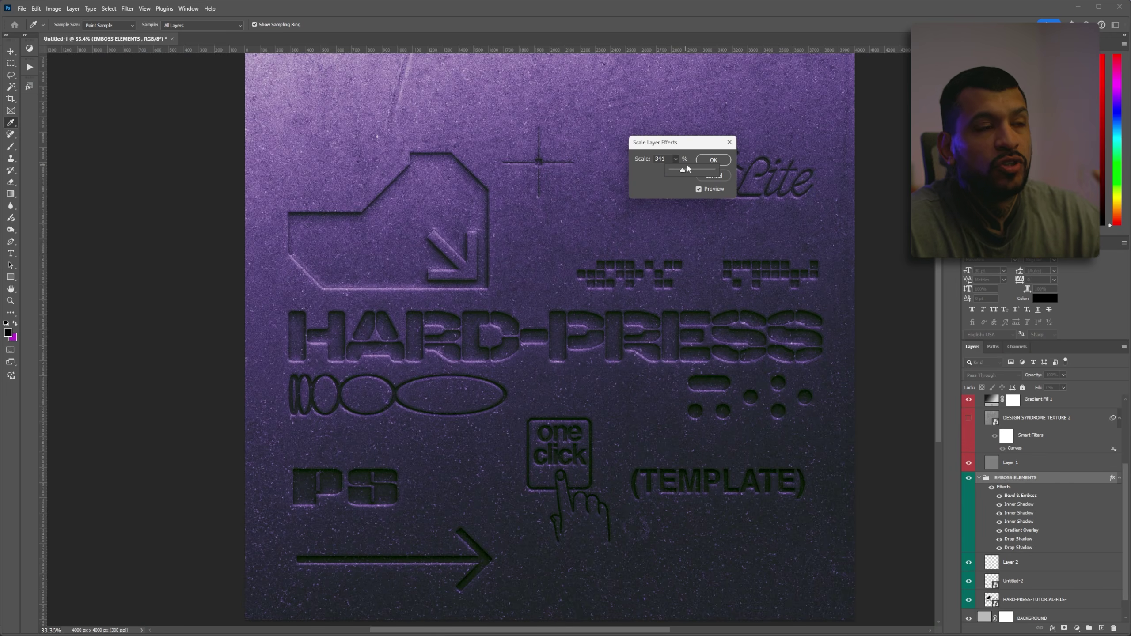
{"action": "mouse_move", "coordinate": [688, 168]}
{"action": "left_mouse_down"}
{"action": "mouse_move", "coordinate": [702, 170]}
{"action": "mouse_move", "coordinate": [677, 175]}
{"action": "left_mouse_up"}
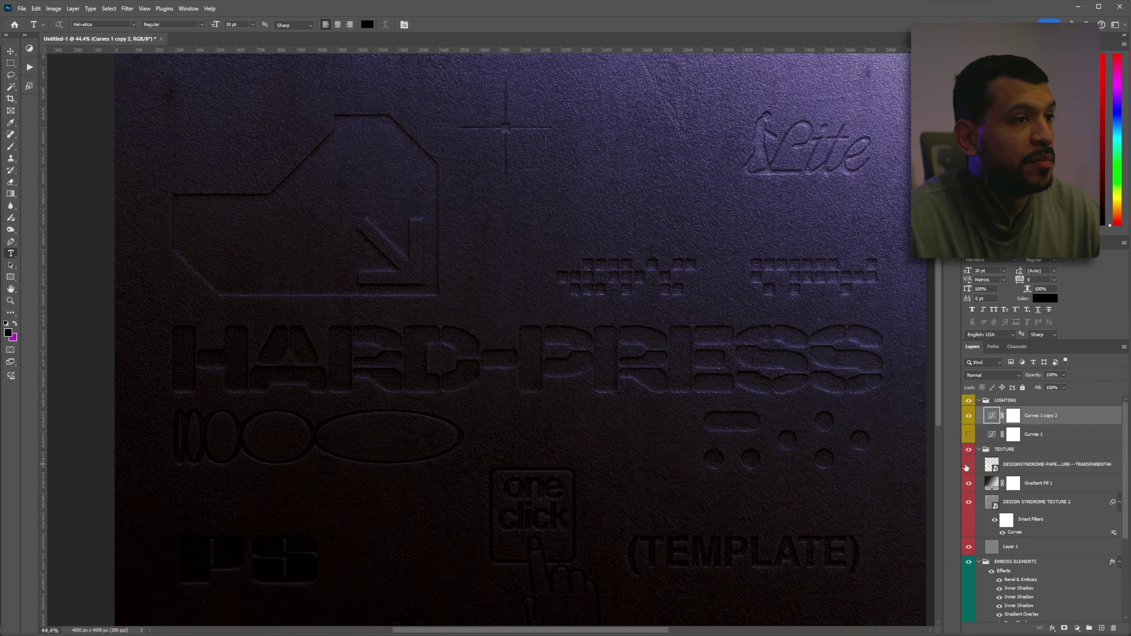
Hide the DESIGN SYNDROME TEXTURE 2 layer, switch the papercut texture off and on for comparison, and select Layer 1.
{"action": "left_click", "coordinate": [1023, 465]}
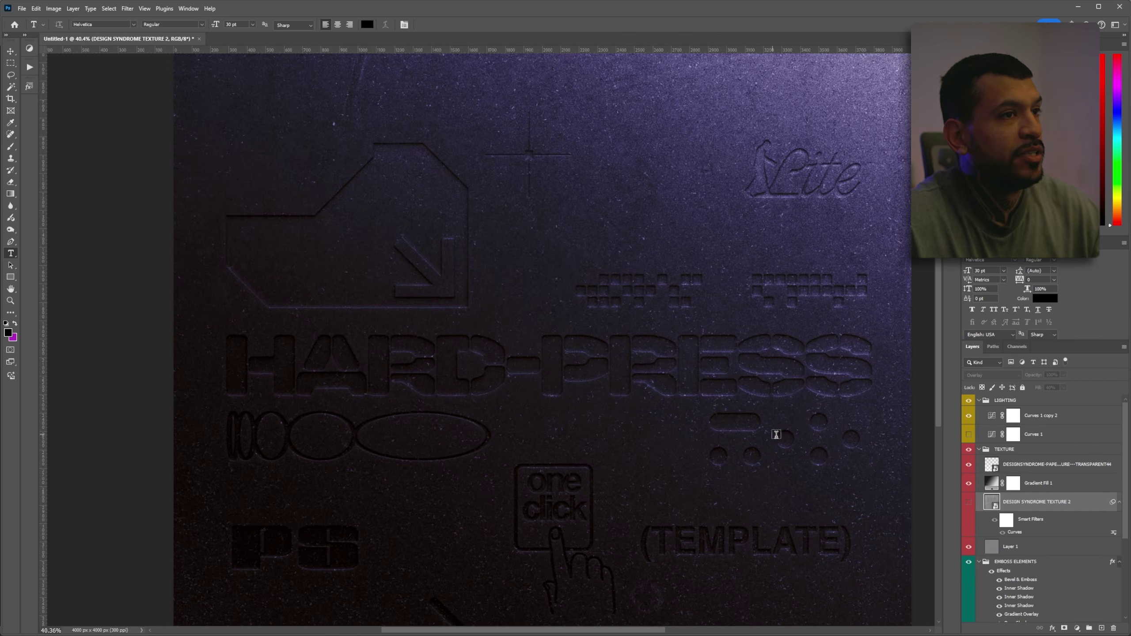
{"action": "left_click", "coordinate": [970, 465]}
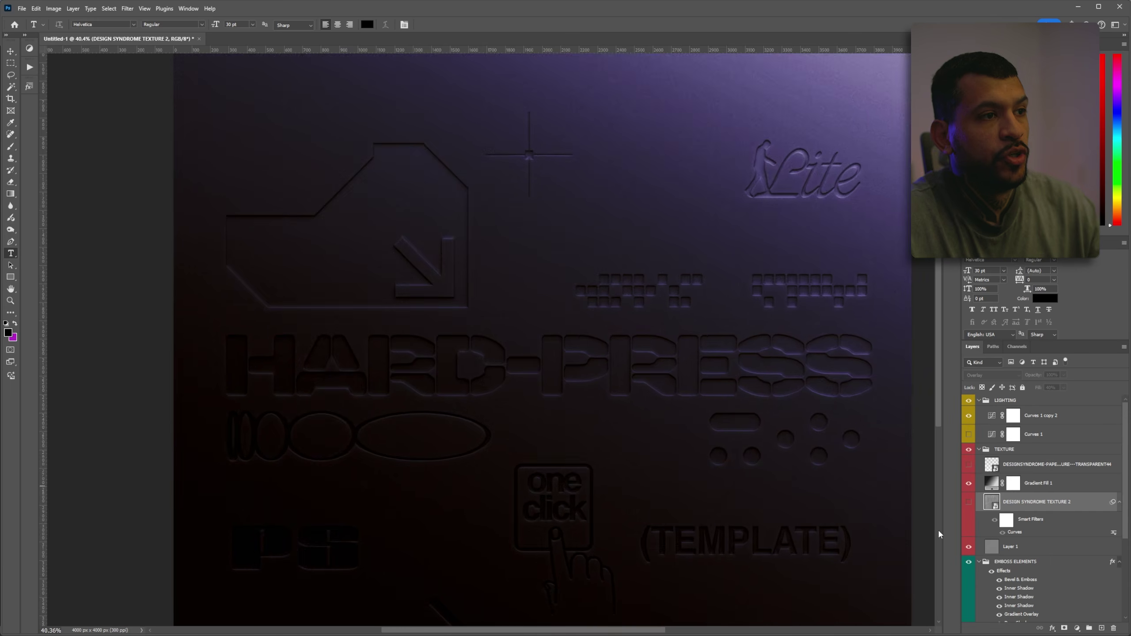
{"action": "scroll", "coordinate": [871, 476], "scroll_direction": "down", "scroll_amount": 2}
{"action": "left_click", "coordinate": [1000, 551]}
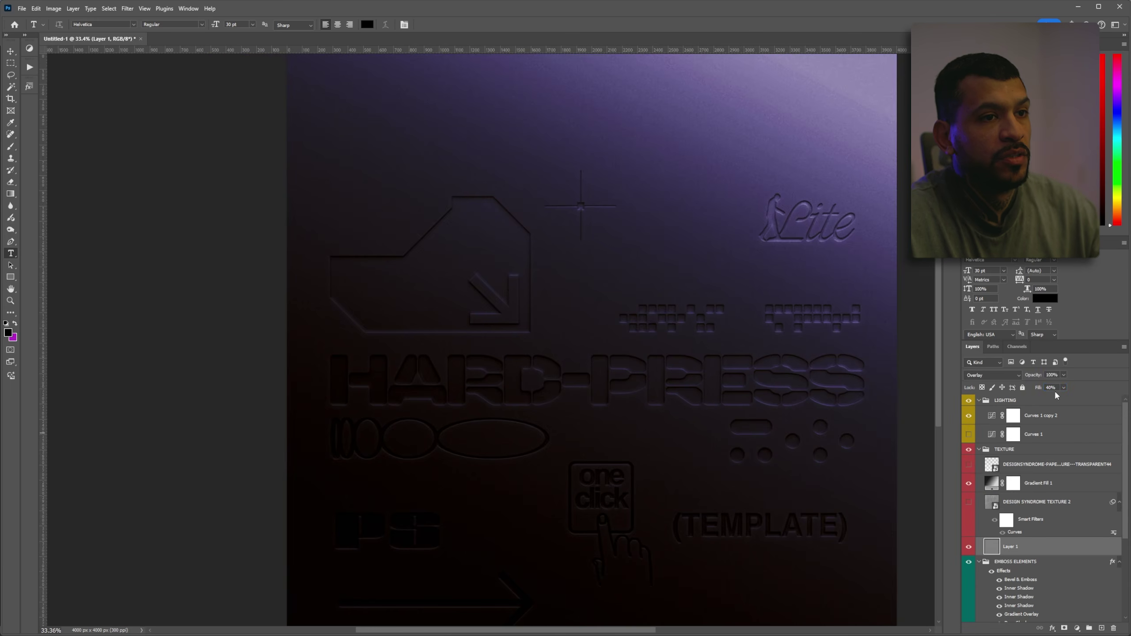
{"action": "left_click", "coordinate": [968, 466]}
{"action": "scroll", "coordinate": [816, 405], "scroll_direction": "down", "scroll_amount": 2}
{"action": "scroll", "coordinate": [1037, 479], "scroll_direction": "down", "scroll_amount": 1}
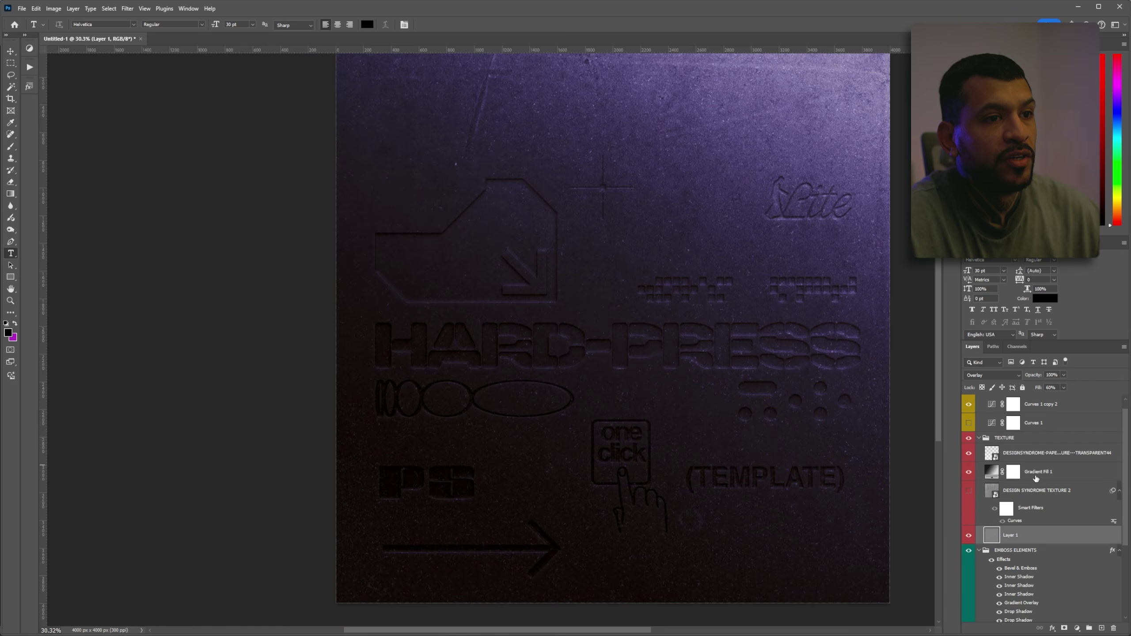
Redirect the Gradient Fill 1 gradient so the light runs from the canvas's upper-left corner down to the lower edge.
{"action": "scroll", "coordinate": [779, 394], "scroll_direction": "up", "scroll_amount": 1}
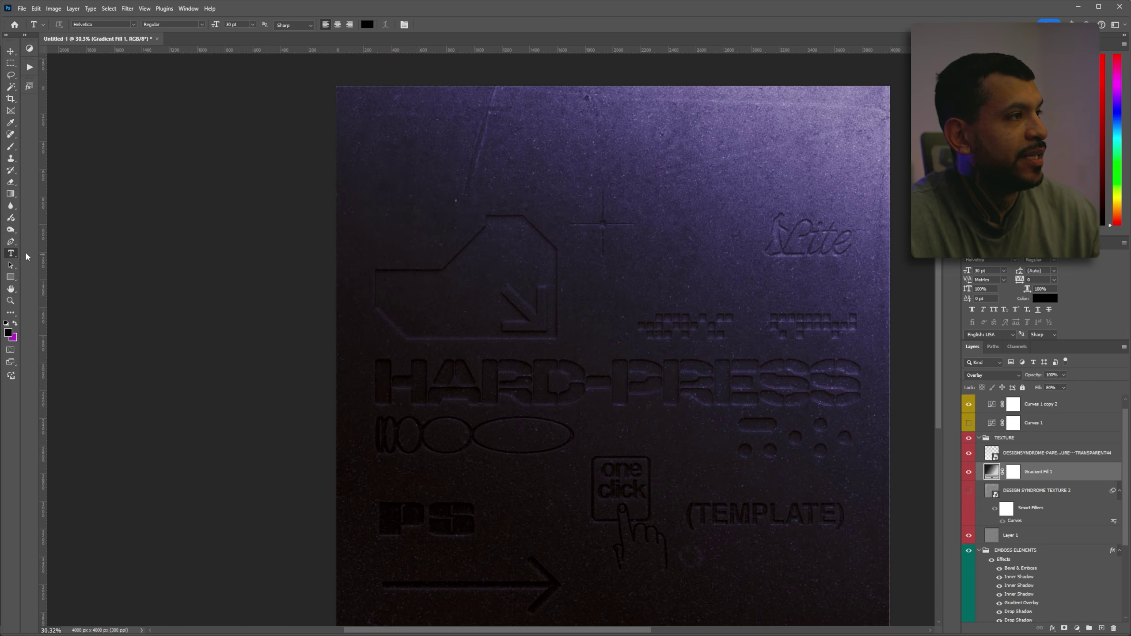
{"action": "left_click_drag", "start_coordinate": [675, 285], "coordinate": [575, 341]}
{"action": "scroll", "coordinate": [649, 277], "scroll_direction": "down", "scroll_amount": 1}
{"action": "left_click_drag", "start_coordinate": [684, 158], "coordinate": [385, 117]}
{"action": "left_click_drag", "start_coordinate": [450, 605], "coordinate": [515, 598]}
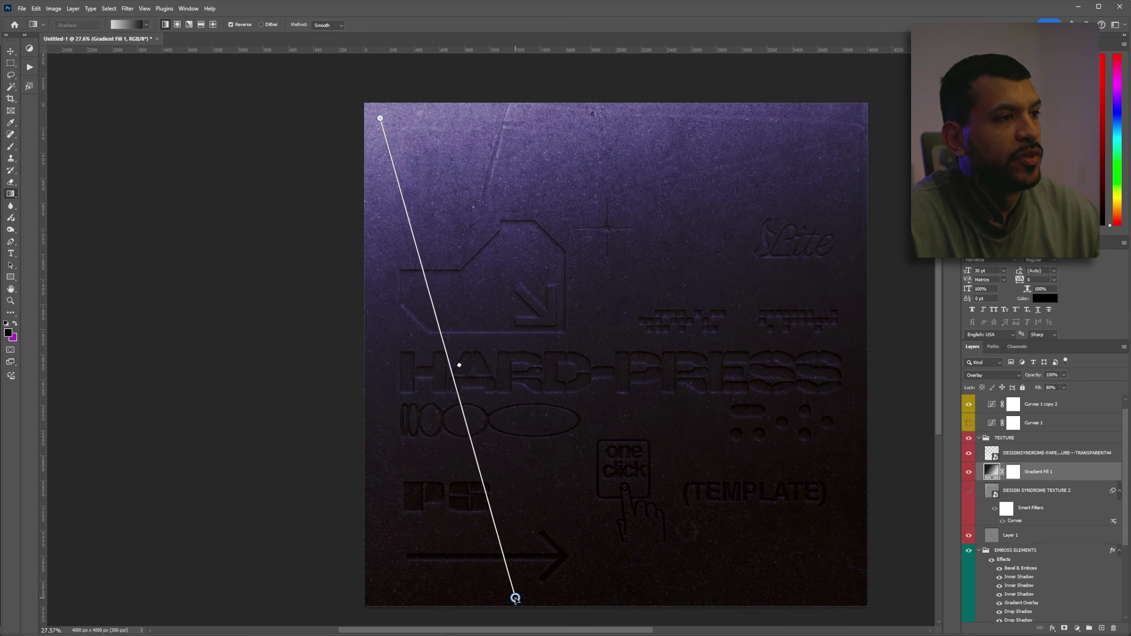
{"action": "scroll", "coordinate": [927, 496], "scroll_direction": "down", "scroll_amount": 1}
Remove the hidden Curves 1 copy layer from the EMBOSS ELEMENTS group and nudge the Untitled-2 artwork slightly with Free Transform.
{"action": "scroll", "coordinate": [1025, 490], "scroll_direction": "down", "scroll_amount": 4}
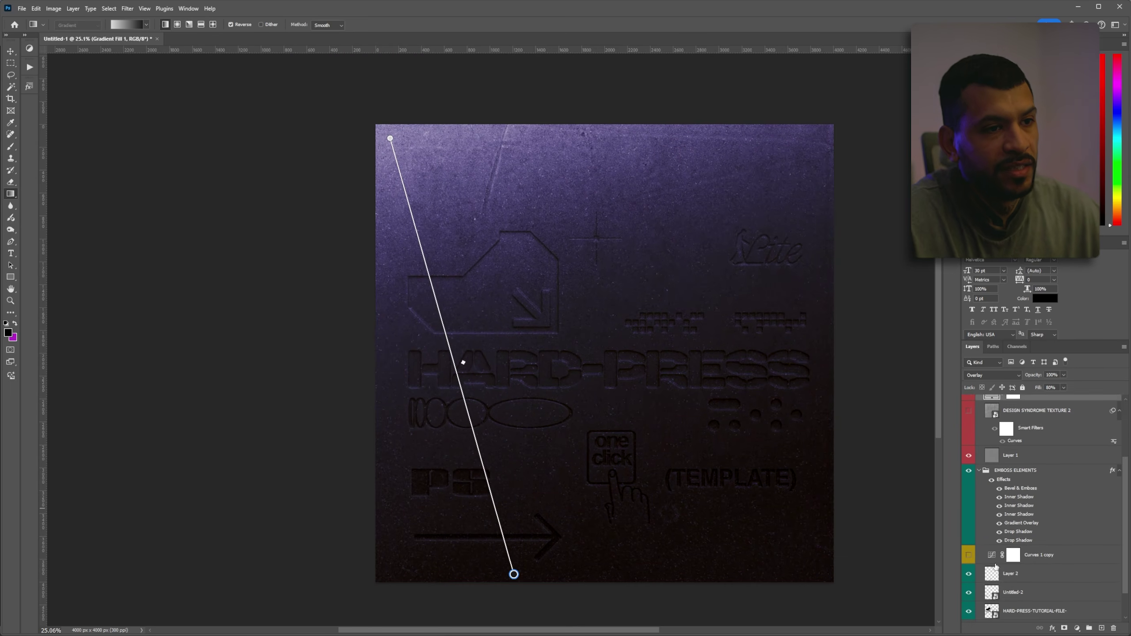
{"action": "left_click", "coordinate": [1012, 538]}
{"action": "left_click", "coordinate": [1014, 576]}
{"action": "left_click", "coordinate": [1013, 556]}
{"action": "key", "text": "ctrl+t"}
{"action": "mouse_move", "coordinate": [658, 445]}
{"action": "left_mouse_down"}
{"action": "mouse_move", "coordinate": [646, 374]}
{"action": "mouse_move", "coordinate": [668, 457]}
{"action": "mouse_move", "coordinate": [661, 450]}
{"action": "left_mouse_up"}
{"action": "key", "text": "Return"}
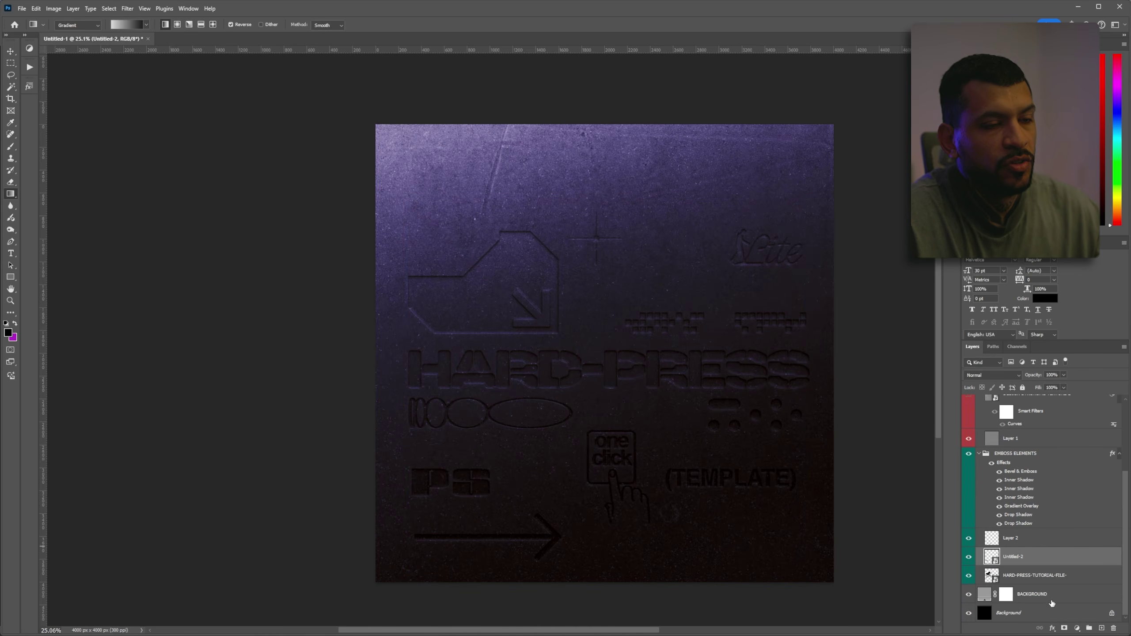
Try saturated red, near-black and muted pink-red shades as the BACKGROUND layer's solid fill color.
{"action": "double_click", "coordinate": [984, 594]}
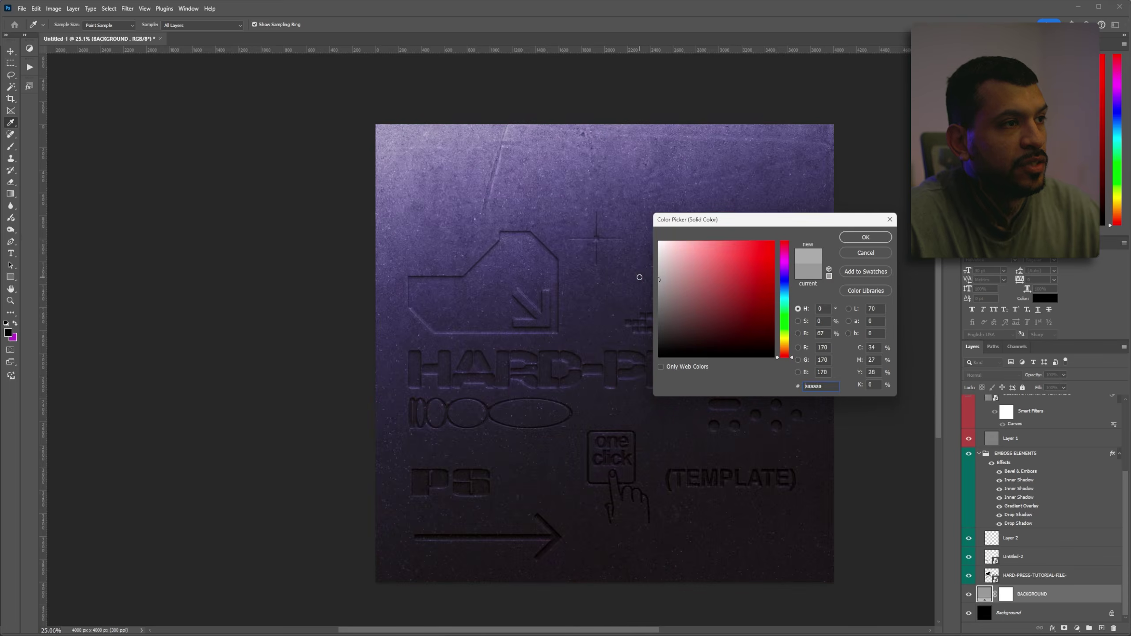
{"action": "mouse_move", "coordinate": [640, 277]}
{"action": "left_mouse_down"}
{"action": "mouse_move", "coordinate": [642, 266]}
{"action": "mouse_move", "coordinate": [616, 313]}
{"action": "mouse_move", "coordinate": [617, 285]}
{"action": "mouse_move", "coordinate": [731, 289]}
{"action": "mouse_move", "coordinate": [742, 258]}
{"action": "mouse_move", "coordinate": [715, 277]}
{"action": "mouse_move", "coordinate": [748, 294]}
{"action": "mouse_move", "coordinate": [706, 267]}
{"action": "left_mouse_up"}
{"action": "left_click_drag", "start_coordinate": [759, 224], "coordinate": [711, 118]}
{"action": "type", "text": "ff0000"}
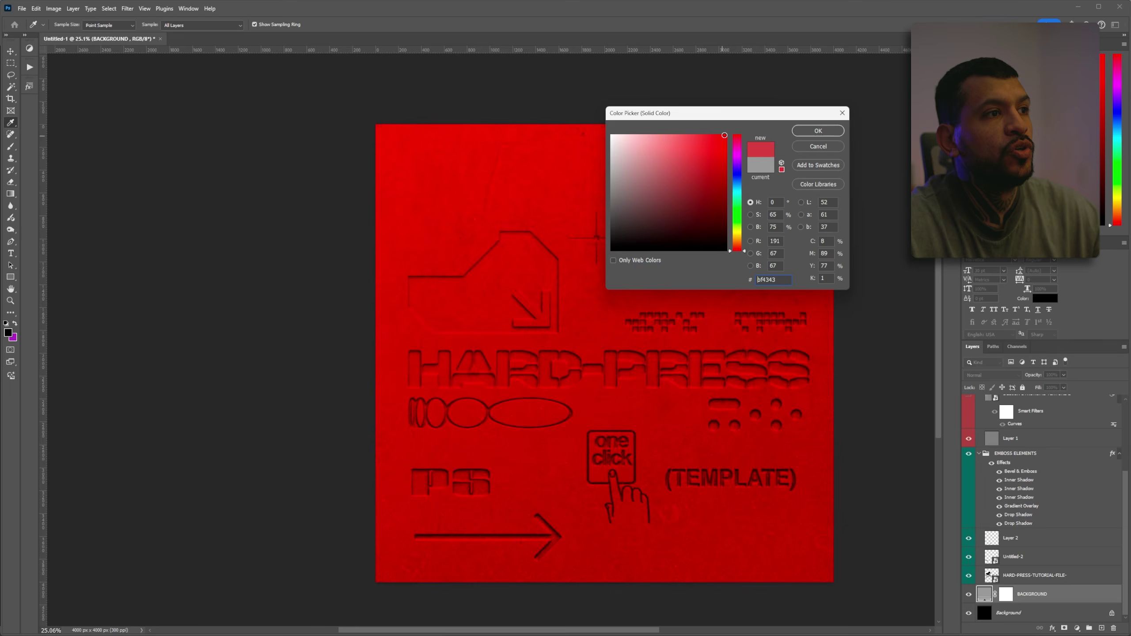
{"action": "left_click_drag", "start_coordinate": [694, 86], "coordinate": [506, 275]}
{"action": "left_click", "coordinate": [726, 209]}
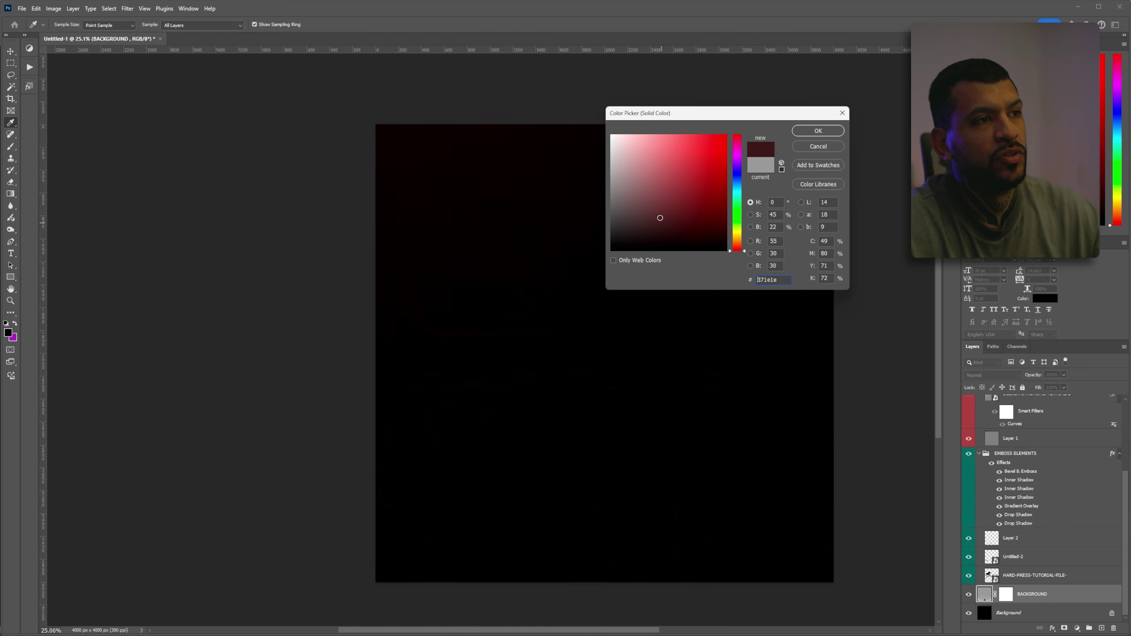
{"action": "mouse_move", "coordinate": [661, 218]}
{"action": "left_mouse_down"}
{"action": "mouse_move", "coordinate": [661, 123]}
{"action": "mouse_move", "coordinate": [612, 232]}
{"action": "left_mouse_up"}
{"action": "left_click_drag", "start_coordinate": [686, 115], "coordinate": [327, 76]}
{"action": "mouse_move", "coordinate": [304, 118]}
{"action": "left_mouse_down"}
{"action": "mouse_move", "coordinate": [316, 147]}
{"action": "mouse_move", "coordinate": [296, 120]}
{"action": "left_mouse_up"}
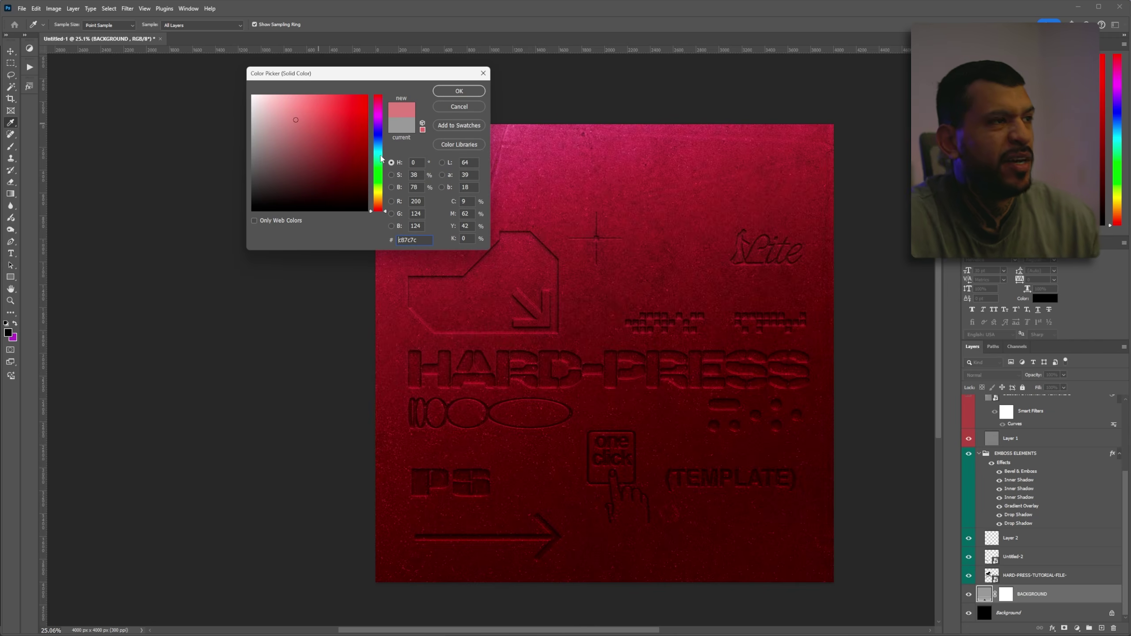
Set the BACKGROUND layer's solid fill to the neutral light grey b8b8b8.
{"action": "left_click_drag", "start_coordinate": [381, 159], "coordinate": [379, 196]}
{"action": "mouse_move", "coordinate": [346, 150]}
{"action": "left_mouse_down"}
{"action": "mouse_move", "coordinate": [325, 112]}
{"action": "mouse_move", "coordinate": [167, 127]}
{"action": "left_mouse_up"}
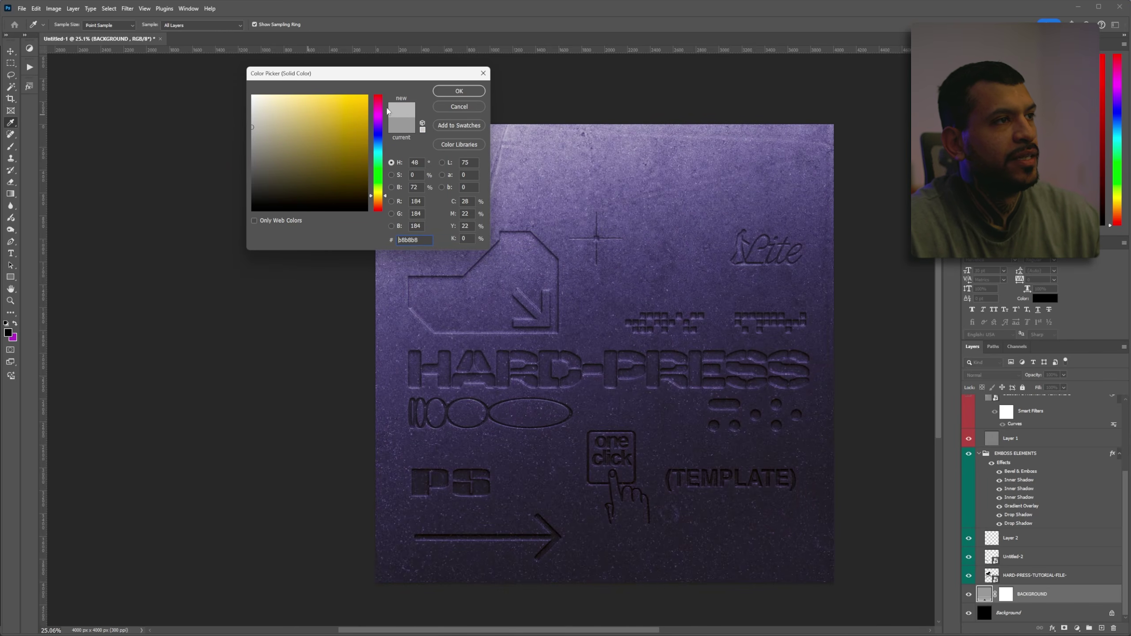
{"action": "left_click", "coordinate": [478, 95]}
Duplicate the Curves 1 copy 2 adjustment, hide the original, and reshape the duplicate's Green channel curve to change the color grading.
{"action": "scroll", "coordinate": [628, 394], "scroll_direction": "up", "scroll_amount": 3}
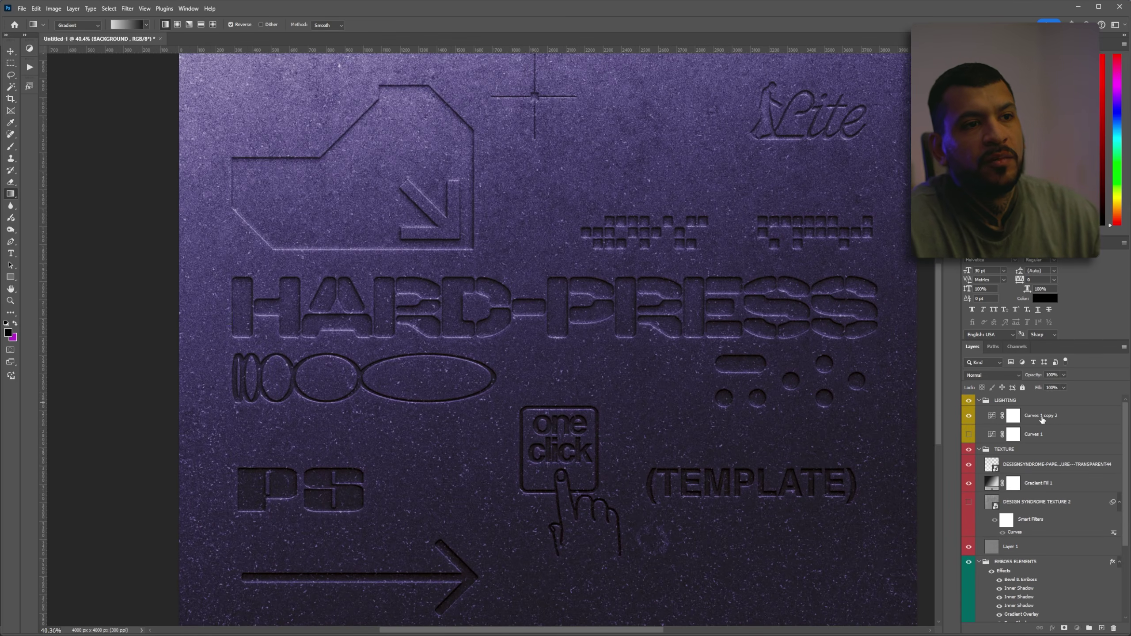
{"action": "left_click", "coordinate": [1042, 420]}
{"action": "key", "text": "ctrl+j"}
{"action": "double_click", "coordinate": [991, 416]}
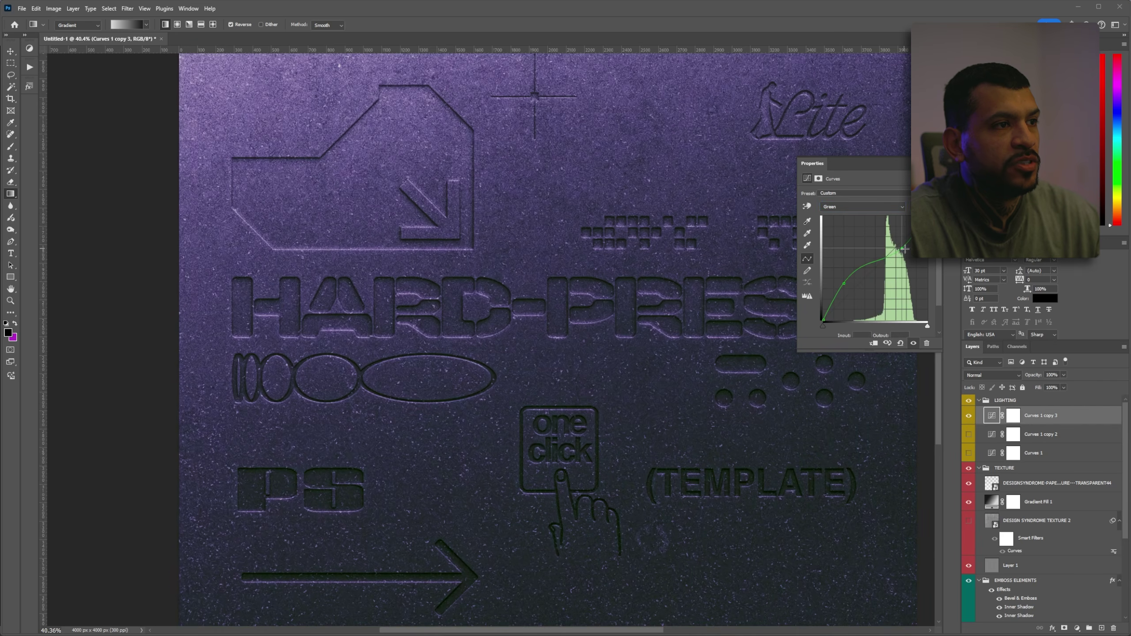
{"action": "scroll", "coordinate": [684, 302], "scroll_direction": "down", "scroll_amount": 2}
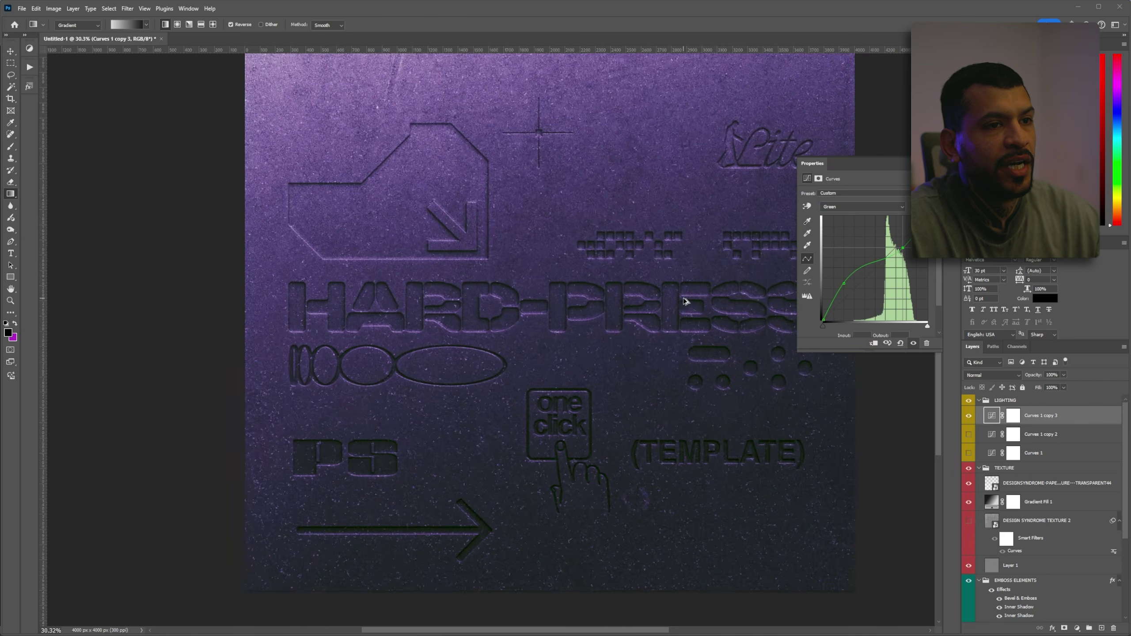